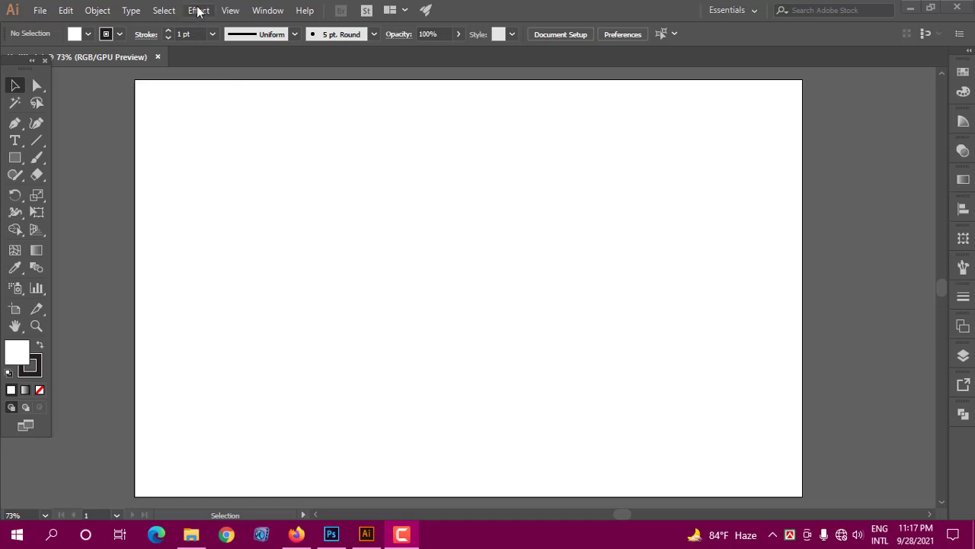
# Draw a square near the artboard's top-left and fill it with light green.
pyautogui.click(197, 11)
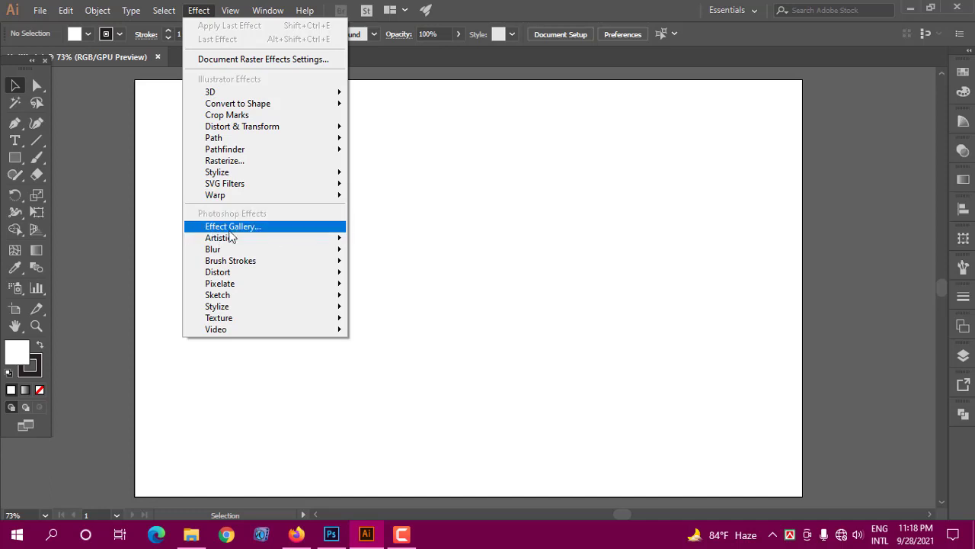
pyautogui.click(427, 259)
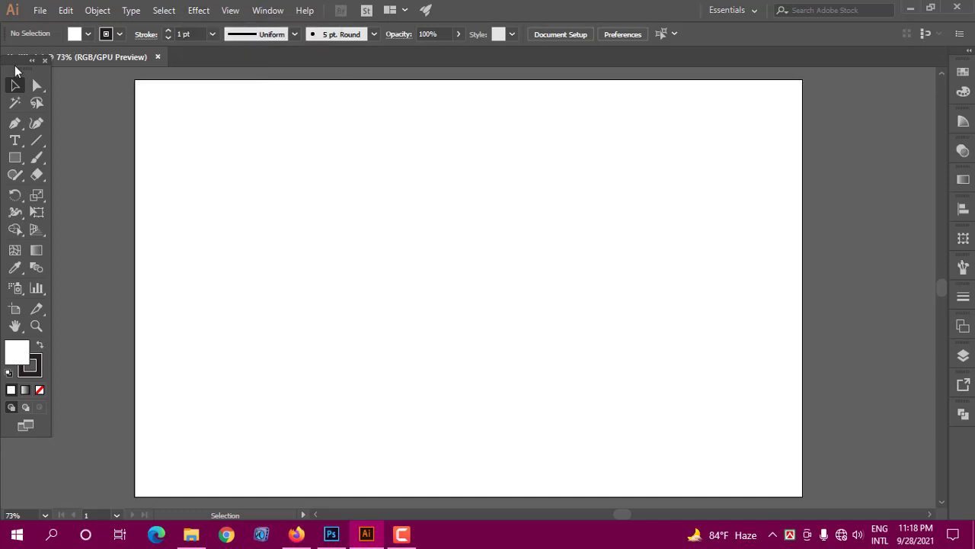
pyautogui.click(14, 157)
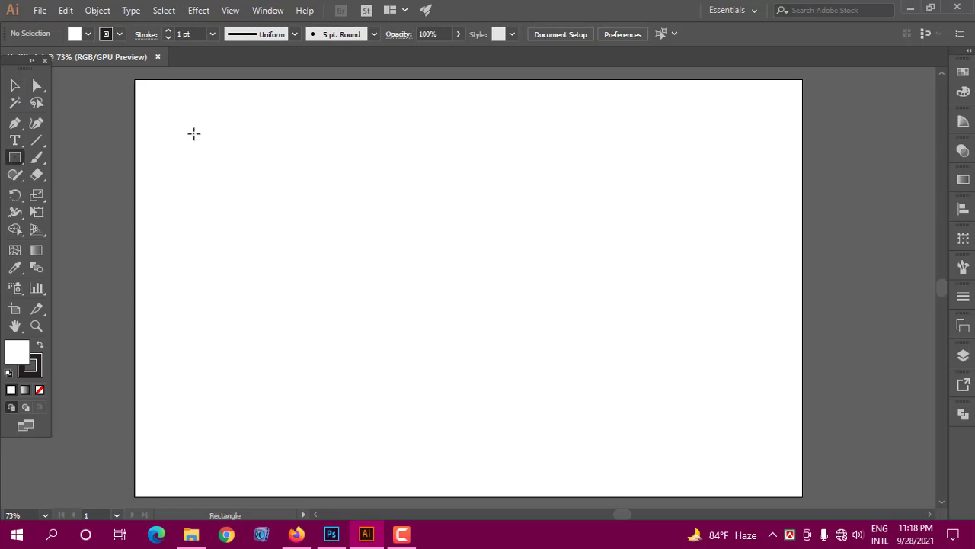
pyautogui.moveTo(184, 118)
pyautogui.mouseDown()
pyautogui.moveTo(442, 365)
pyautogui.moveTo(387, 330)
pyautogui.mouseUp()
pyautogui.click(87, 34)
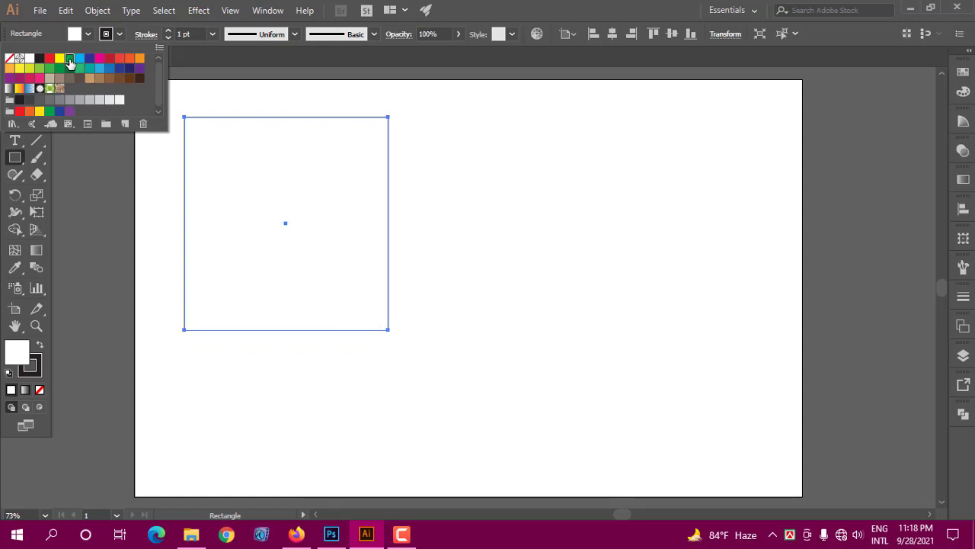
pyautogui.click(69, 59)
pyautogui.click(50, 70)
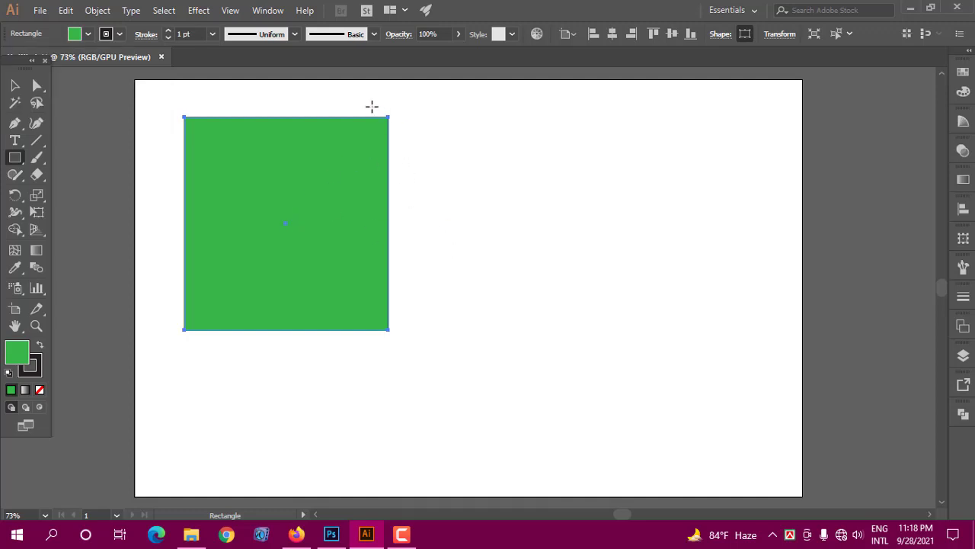
pyautogui.click(198, 10)
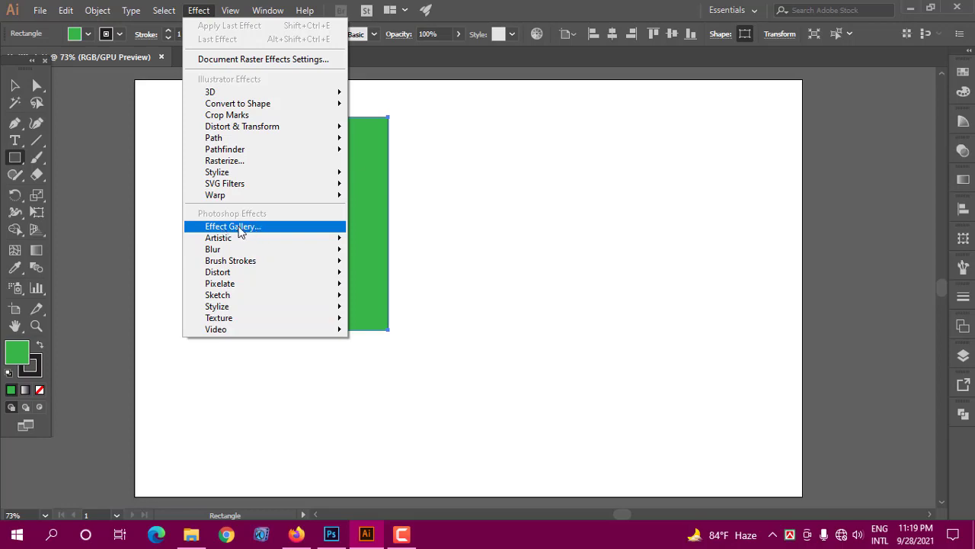
# Open the Effect Gallery on the green square with Film Grain, zooming the preview to 33.3%.
pyautogui.press('Escape')
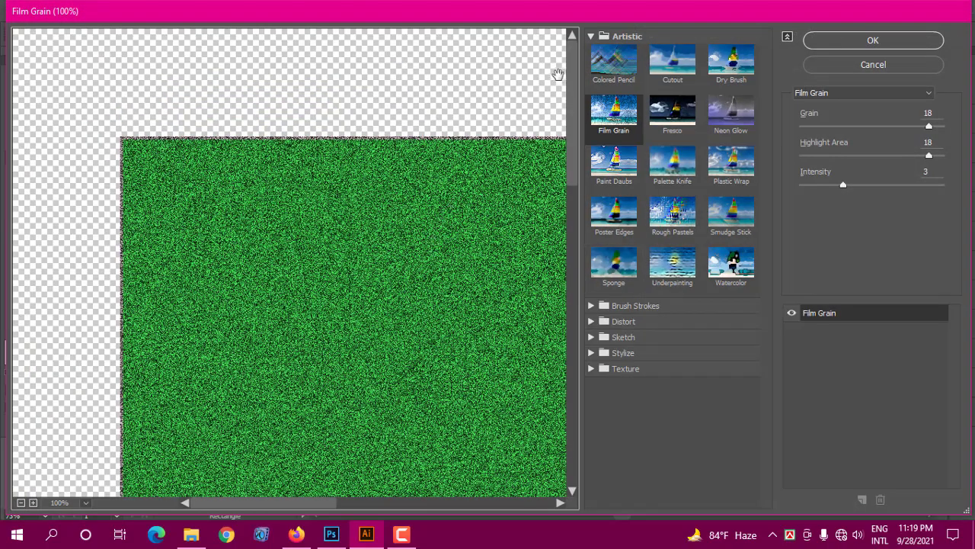
pyautogui.click(592, 37)
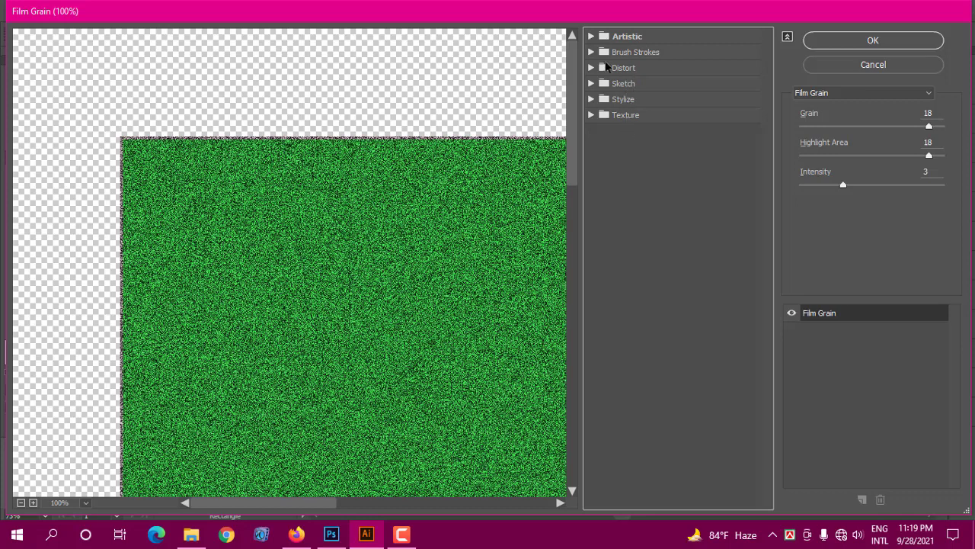
pyautogui.click(591, 37)
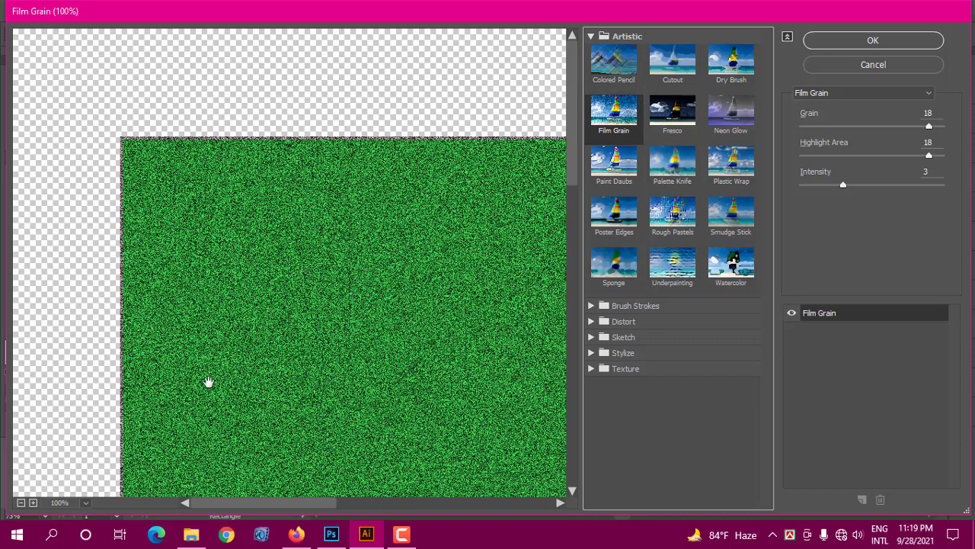
pyautogui.click(21, 503)
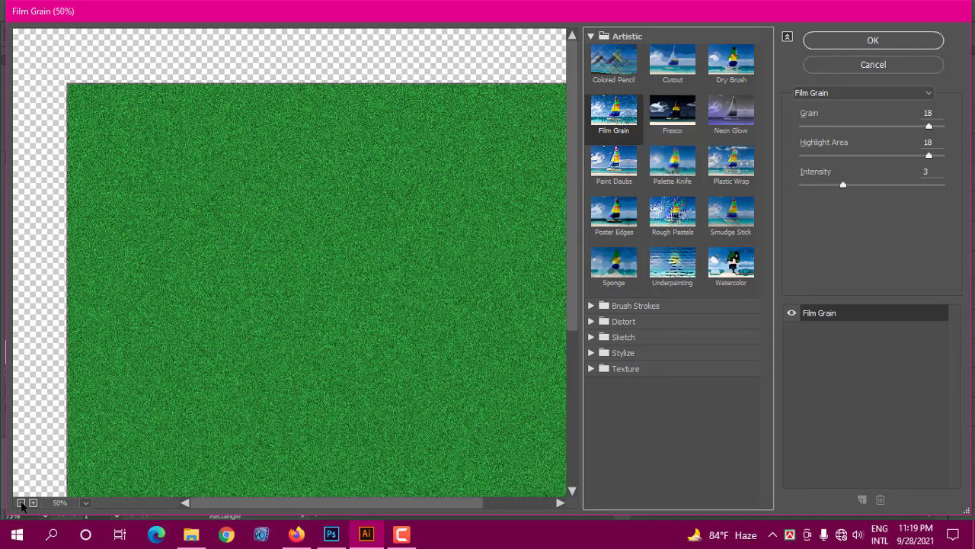
pyautogui.click(20, 502)
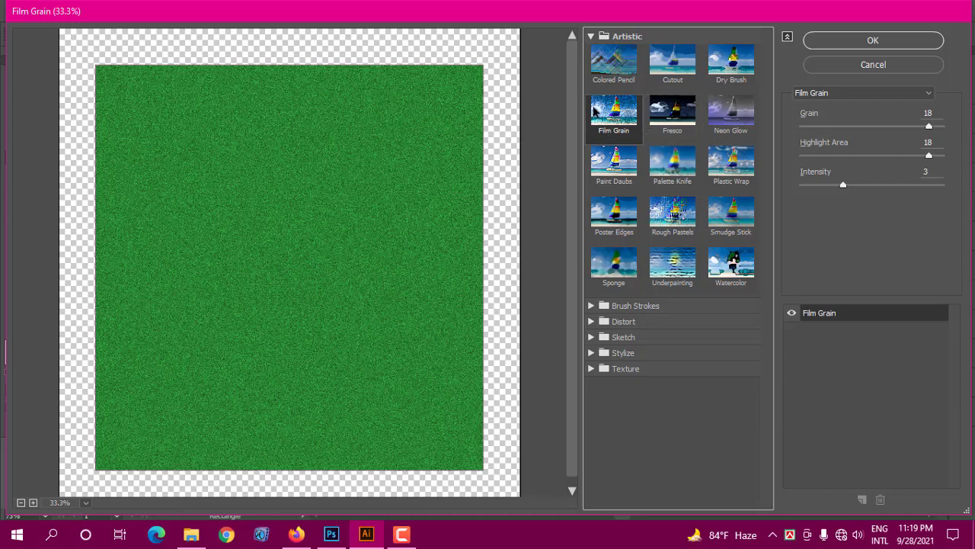
# Preview Colored Pencil, Cutout, Dry Brush, Rough Pastels and Underpainting, then choose Plastic Wrap.
pyautogui.click(609, 69)
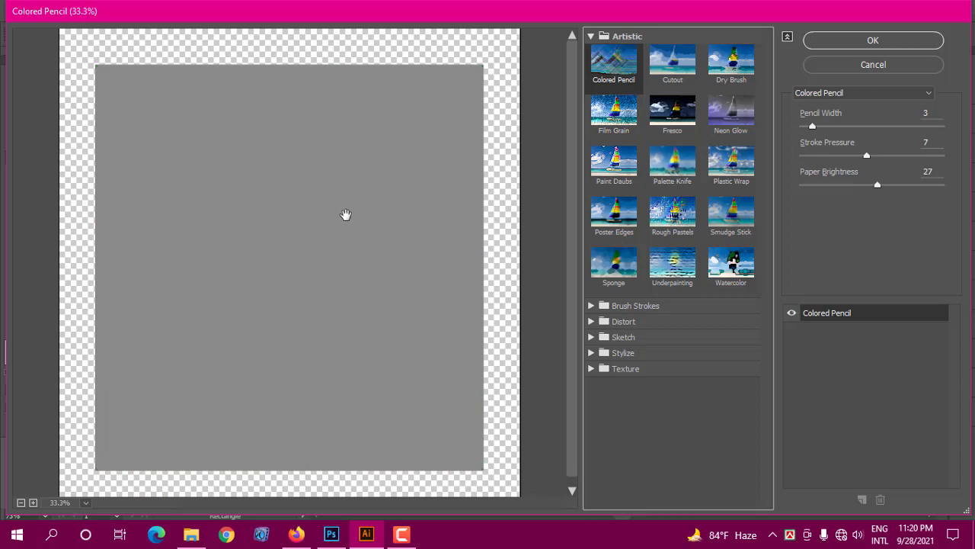
pyautogui.click(677, 69)
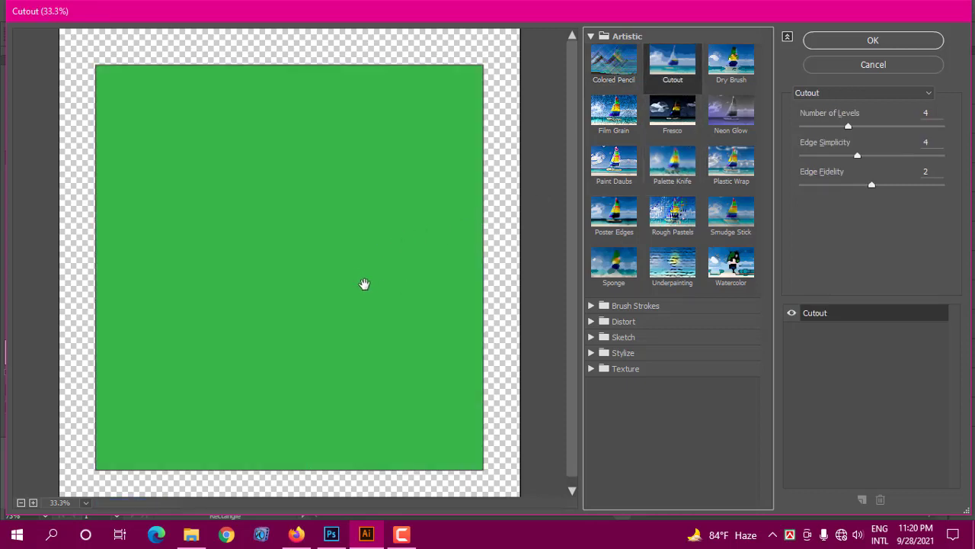
pyautogui.click(736, 77)
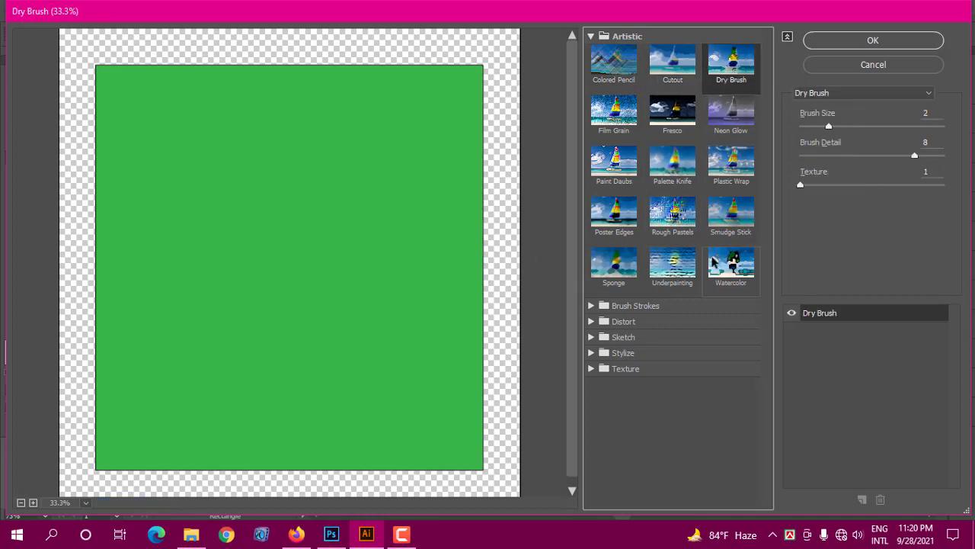
pyautogui.click(675, 216)
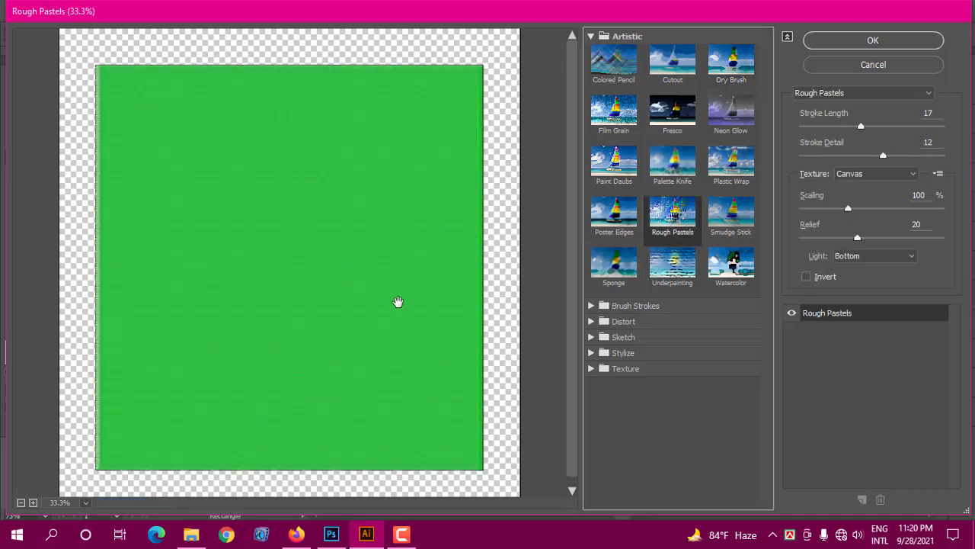
pyautogui.click(680, 273)
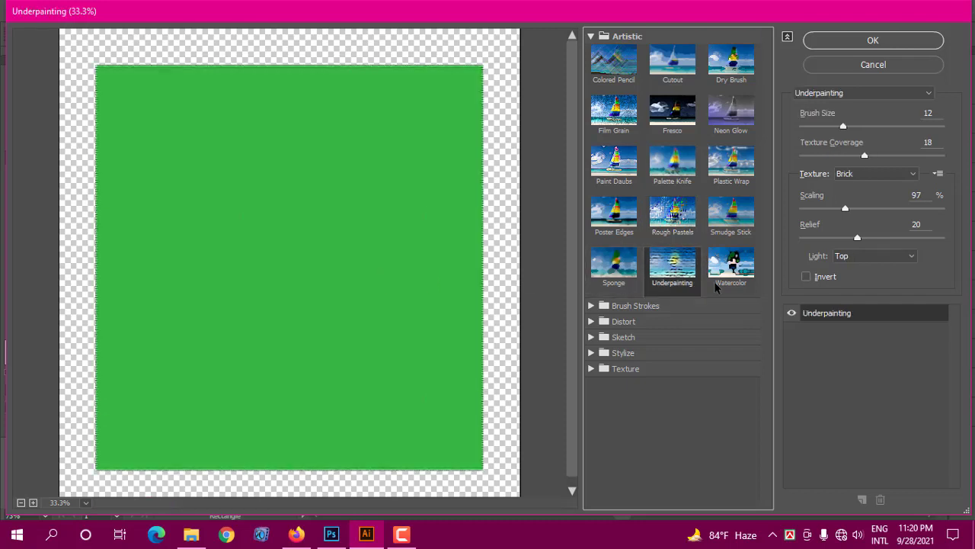
pyautogui.click(732, 161)
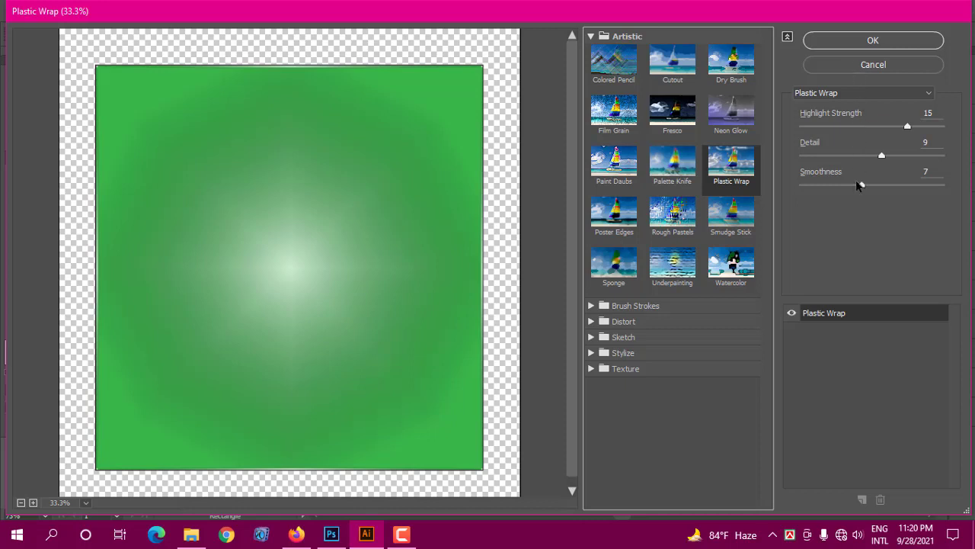
# Adjust the Plastic Wrap sliders to Highlight Strength 12, Detail 10 and Smoothness 8.
pyautogui.click(863, 127)
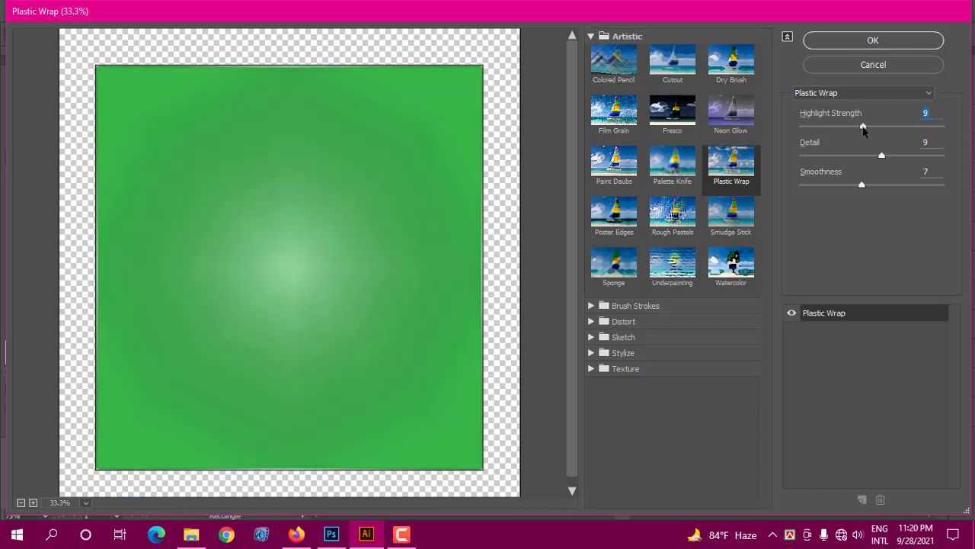
pyautogui.click(887, 127)
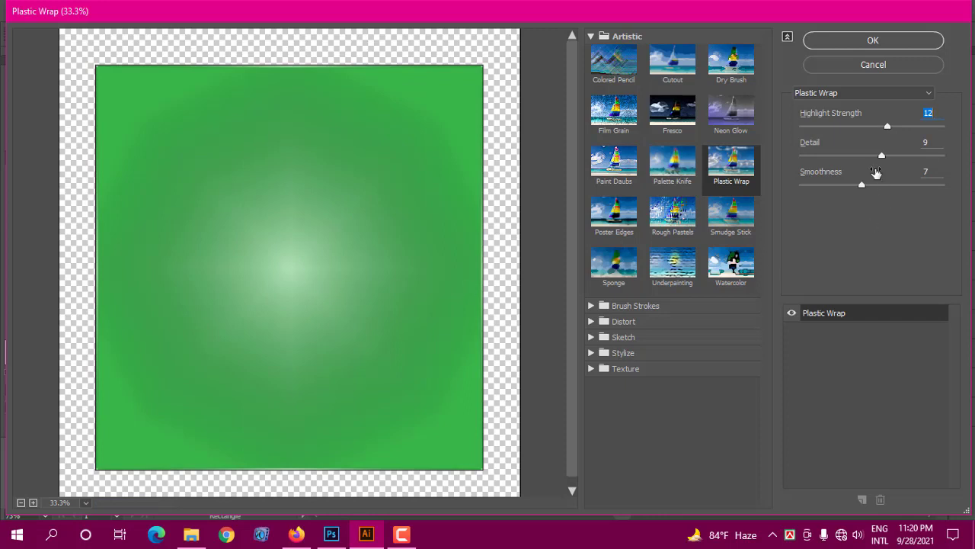
pyautogui.click(849, 156)
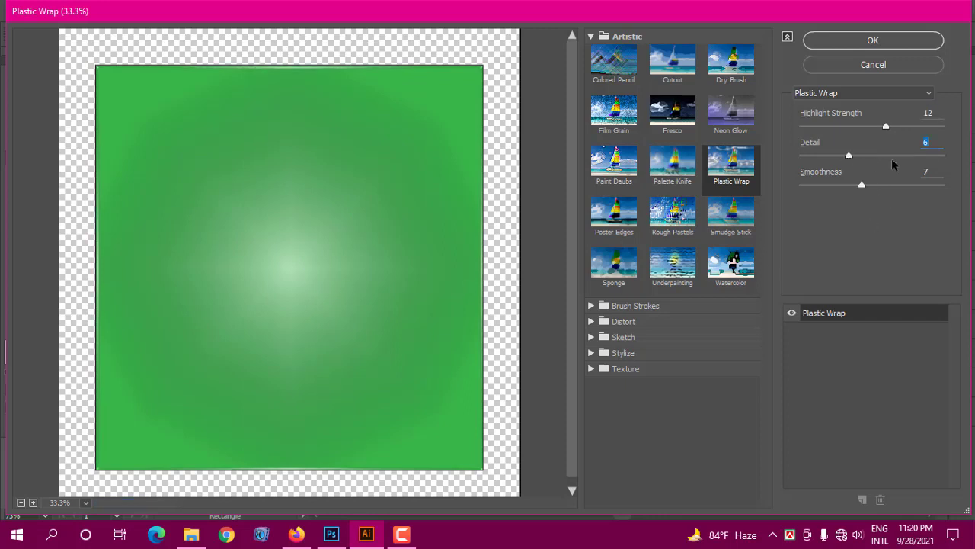
pyautogui.click(887, 155)
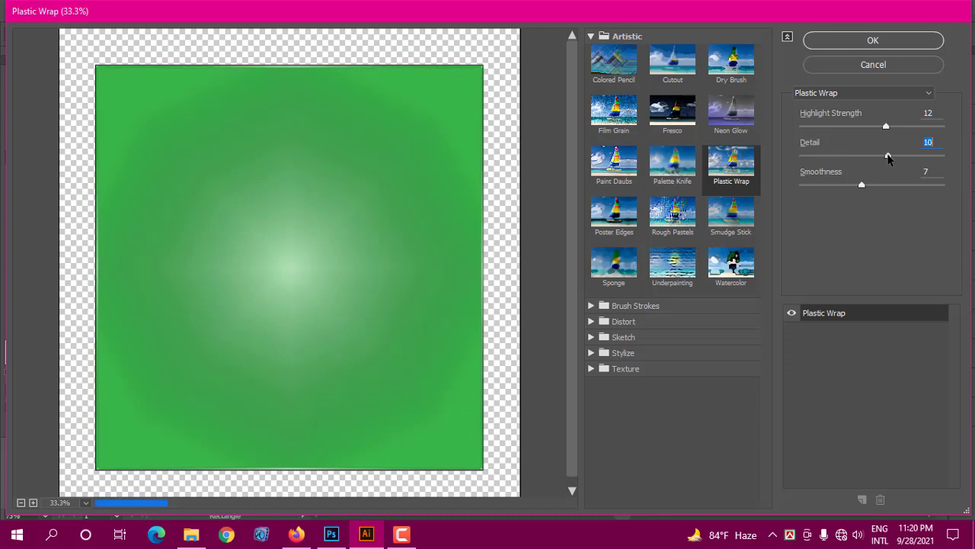
pyautogui.click(818, 183)
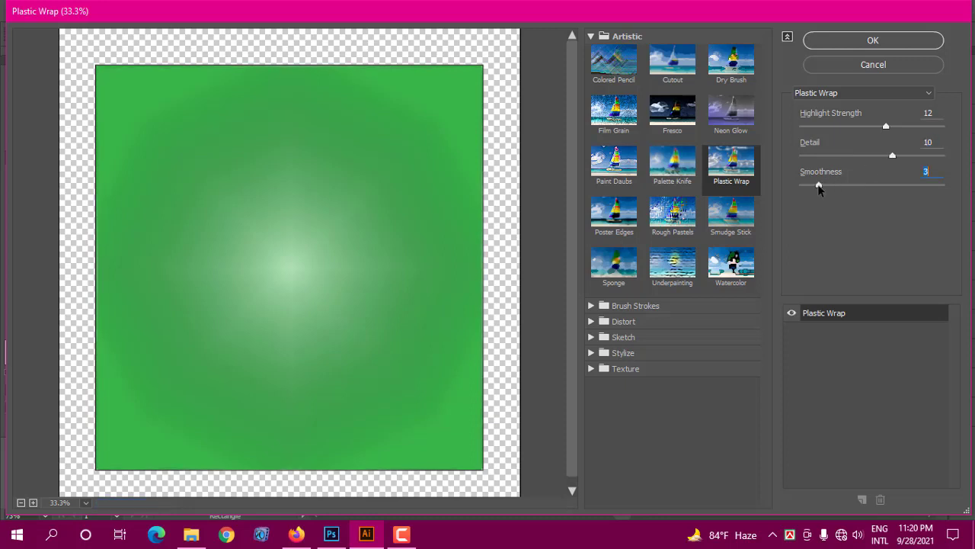
pyautogui.click(876, 184)
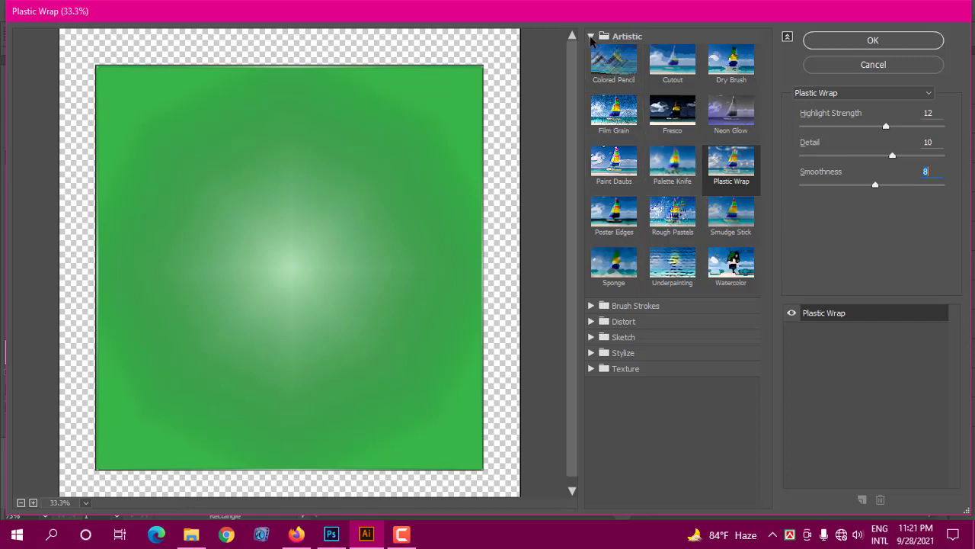
# In Brush Strokes, try Crosshatch and Spatter, then settle on Sprayed Strokes.
pyautogui.click(591, 37)
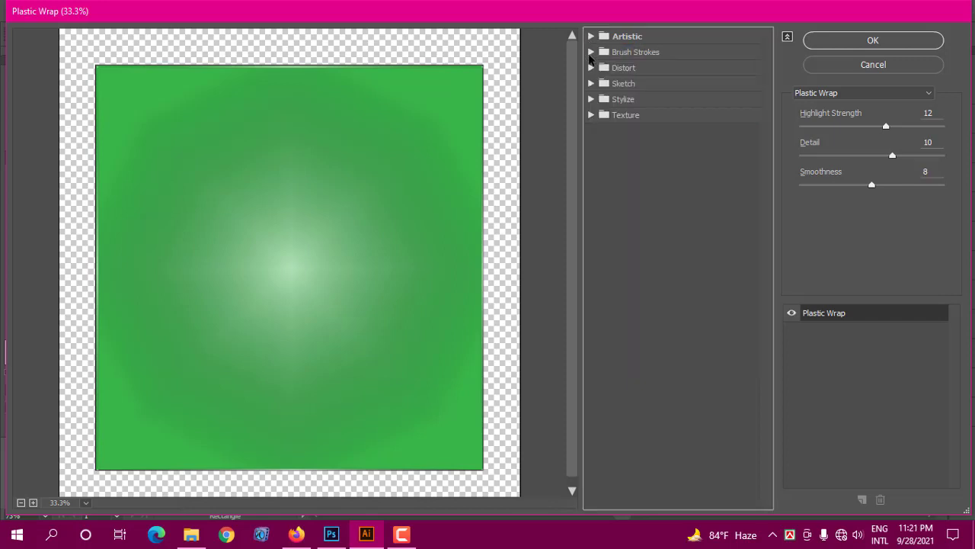
pyautogui.click(591, 52)
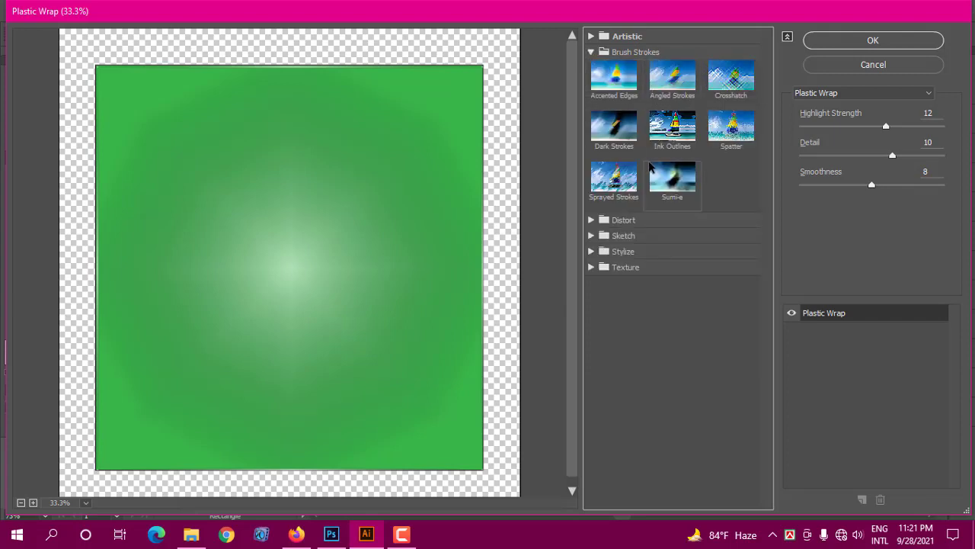
pyautogui.click(730, 82)
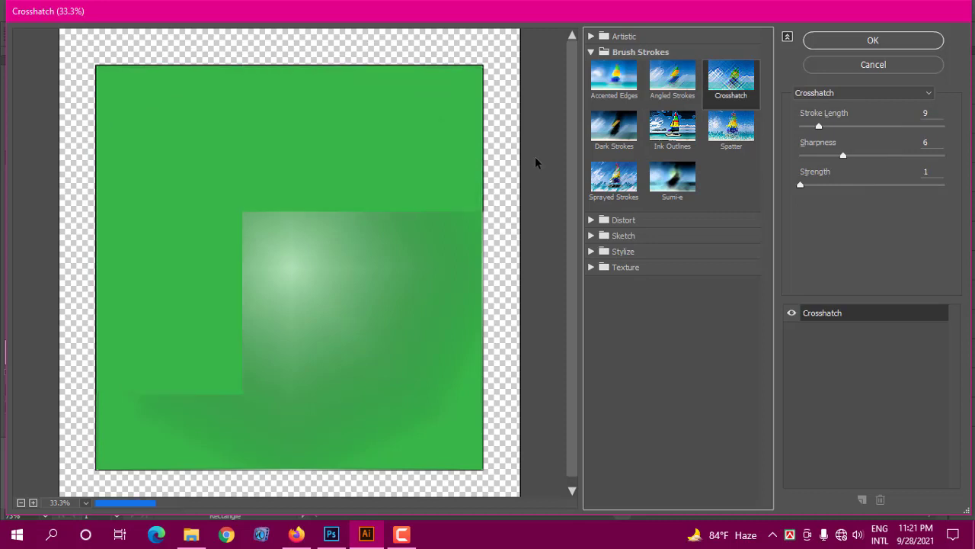
pyautogui.click(738, 128)
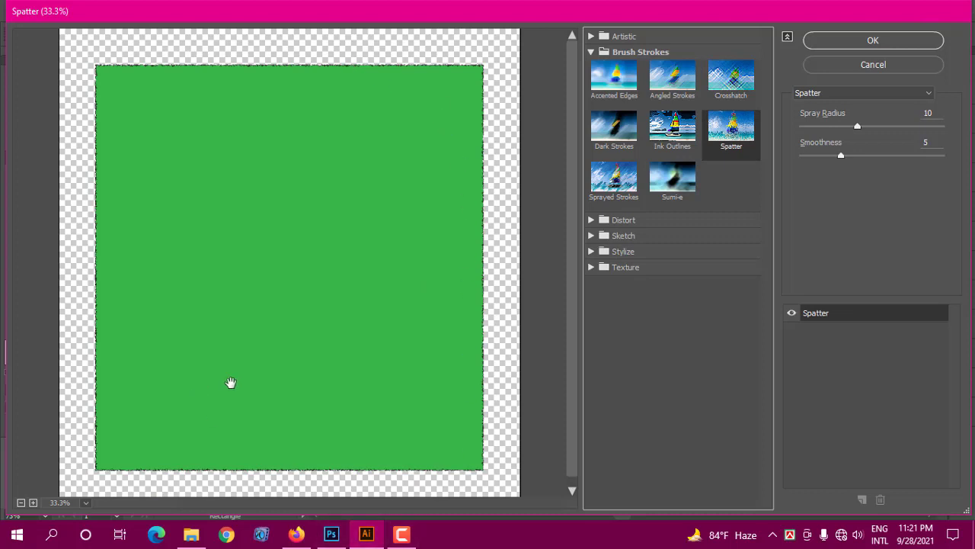
pyautogui.click(614, 177)
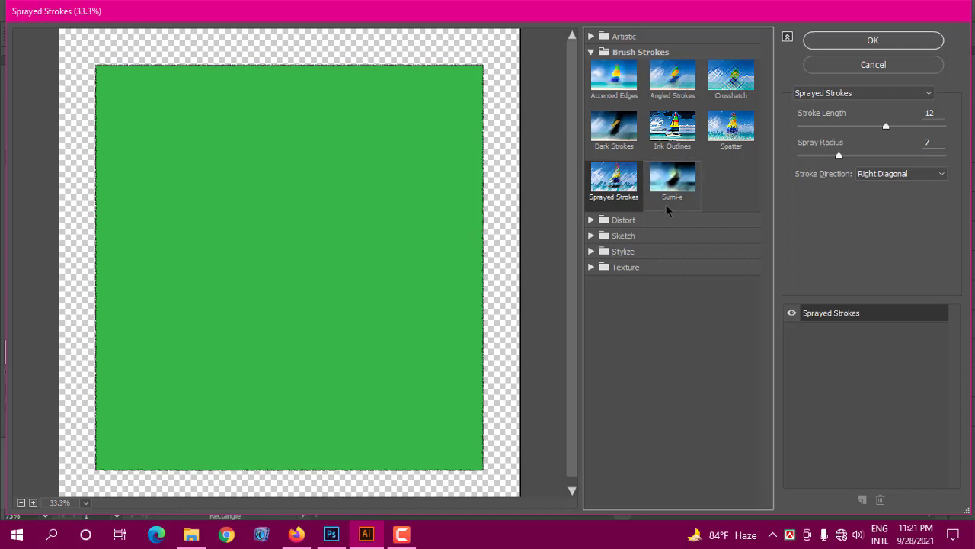
pyautogui.click(591, 52)
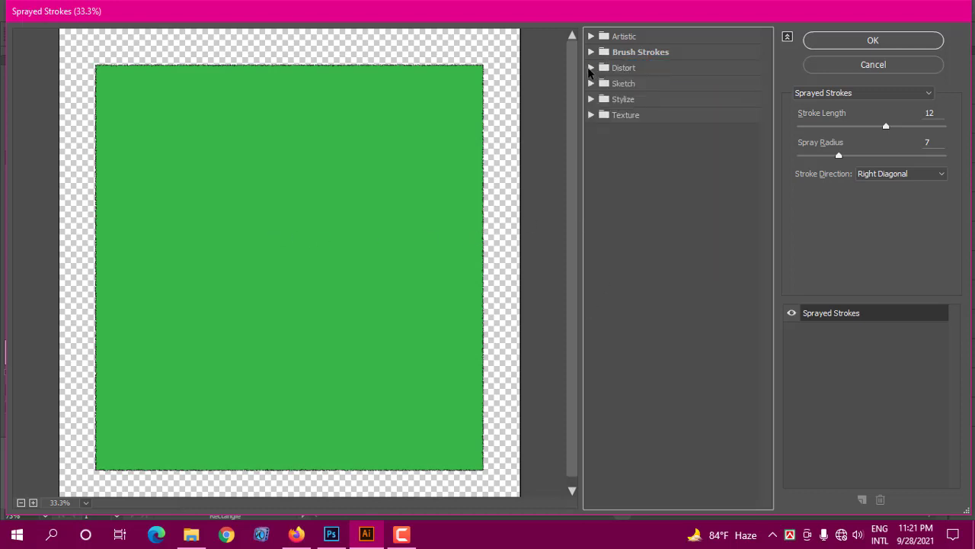
# In the Distort group, preview Diffuse Glow and Glass, then choose Ocean Ripple.
pyautogui.click(592, 68)
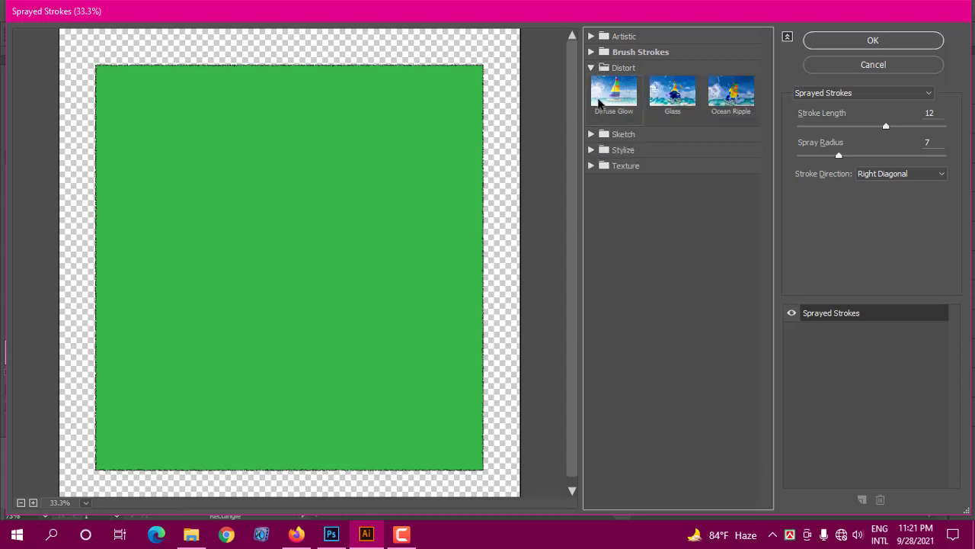
pyautogui.click(617, 107)
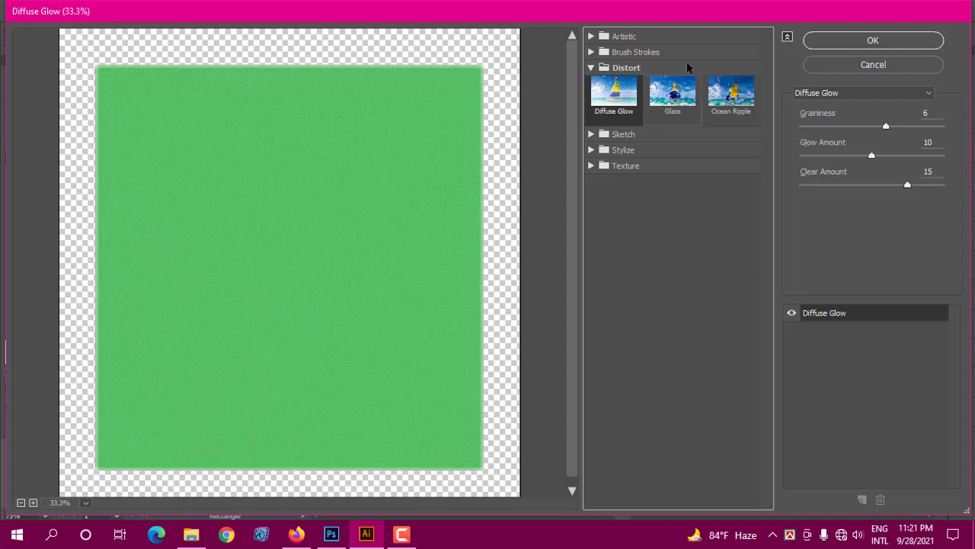
pyautogui.click(670, 107)
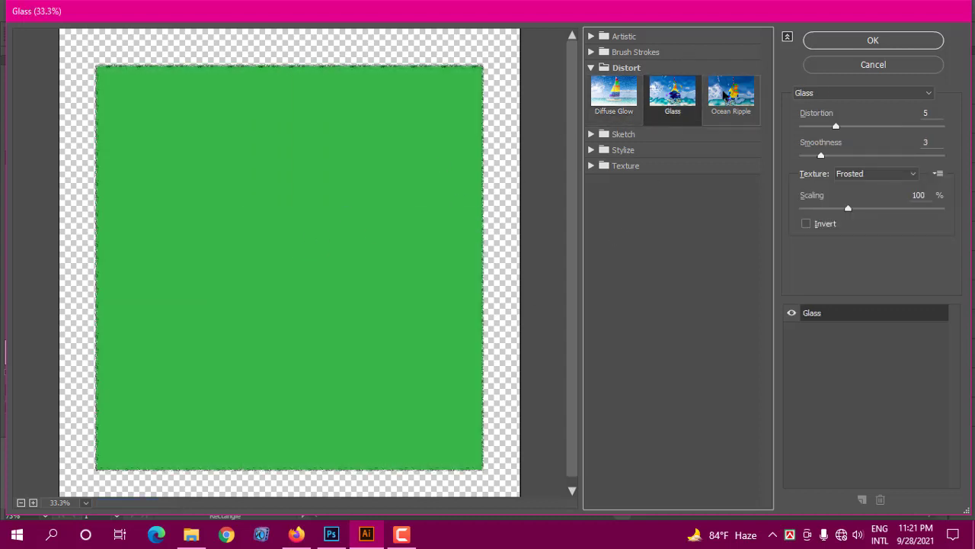
pyautogui.click(710, 113)
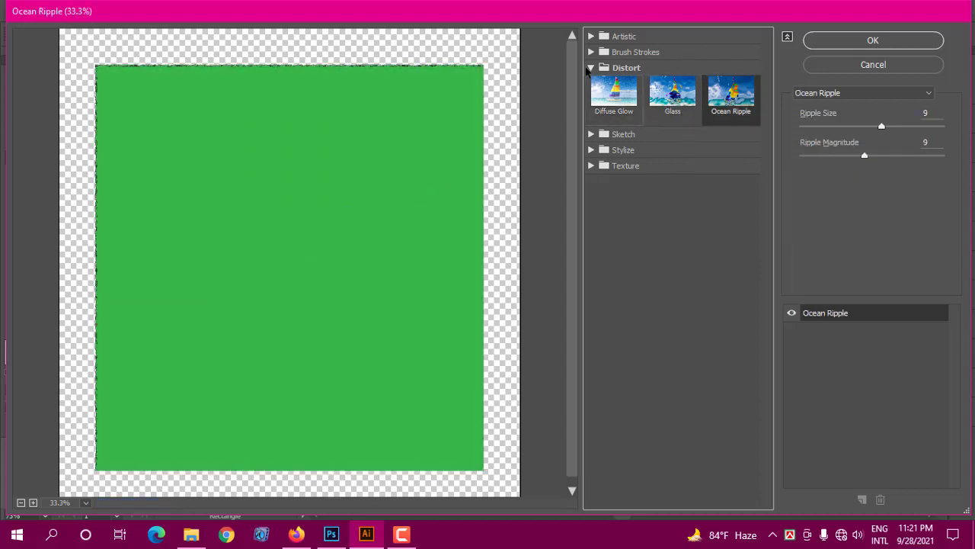
pyautogui.click(598, 71)
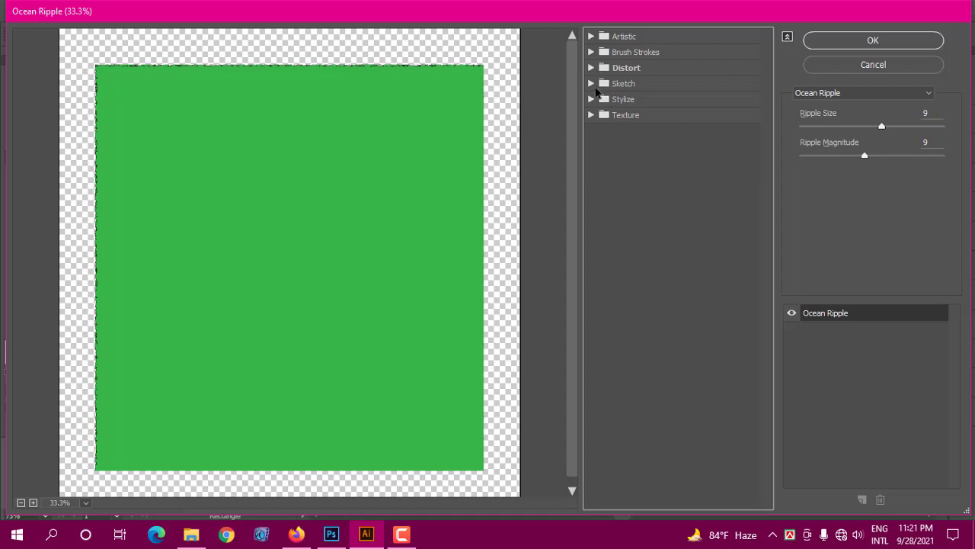
# Preview the Sketch filters Bas Relief, Chalk & Charcoal, Charcoal, Graphic Pen and Halftone Pattern.
pyautogui.click(599, 85)
pyautogui.click(616, 115)
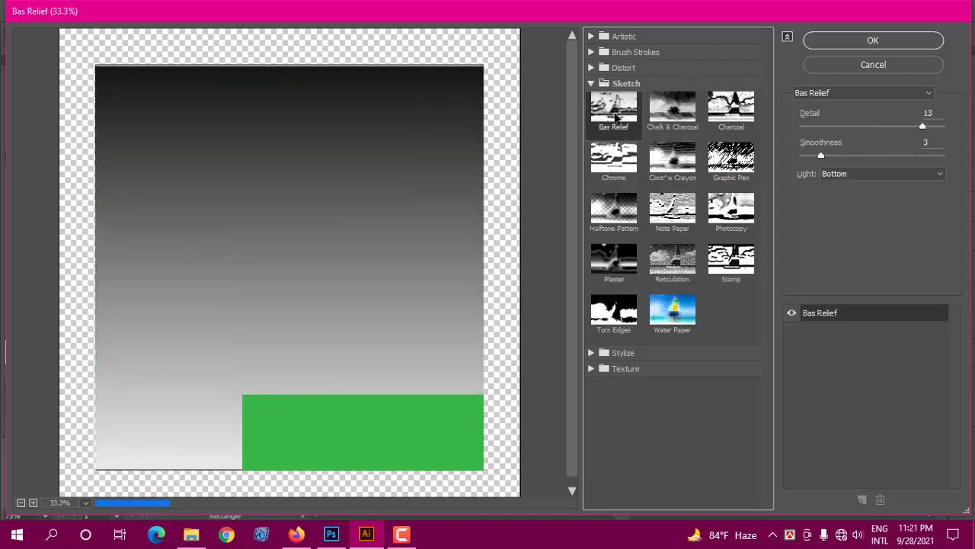
pyautogui.click(673, 112)
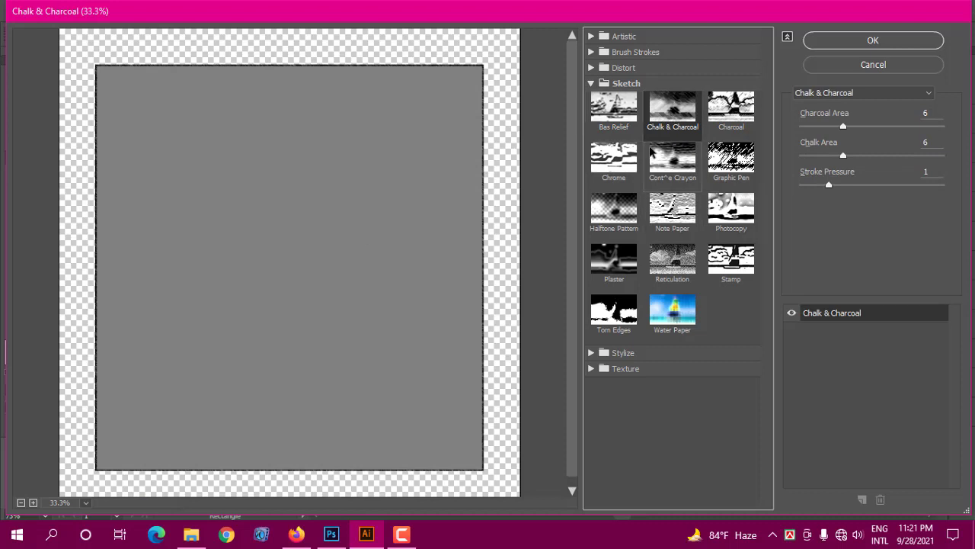
pyautogui.click(724, 109)
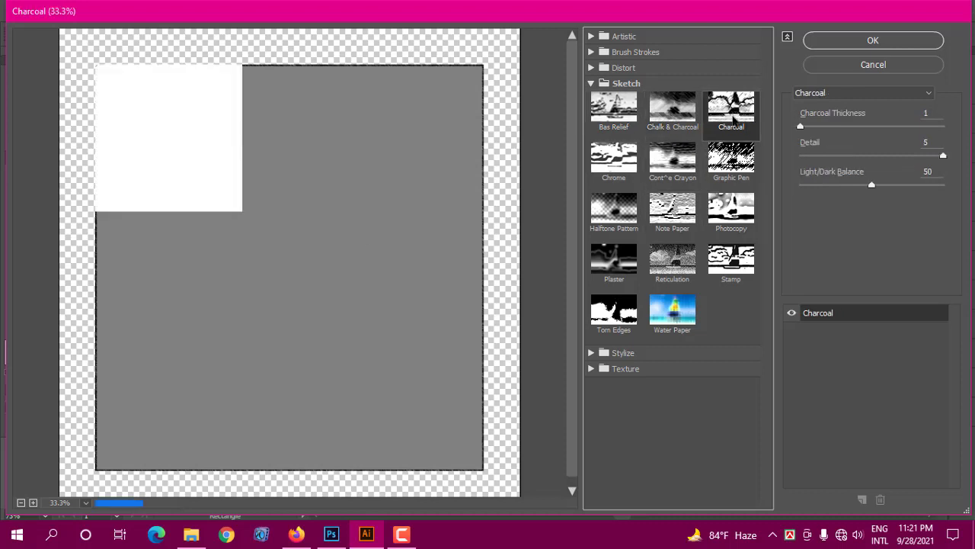
pyautogui.click(732, 161)
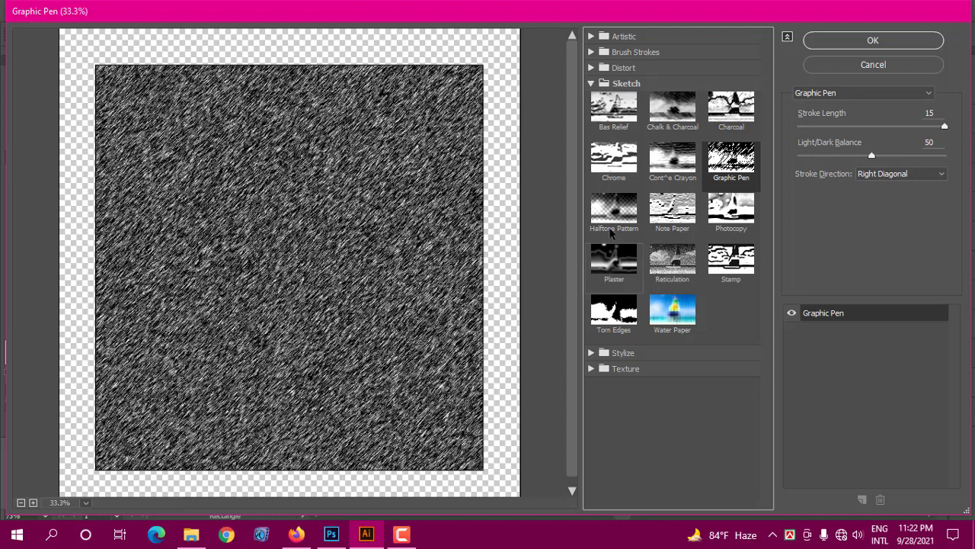
pyautogui.click(613, 209)
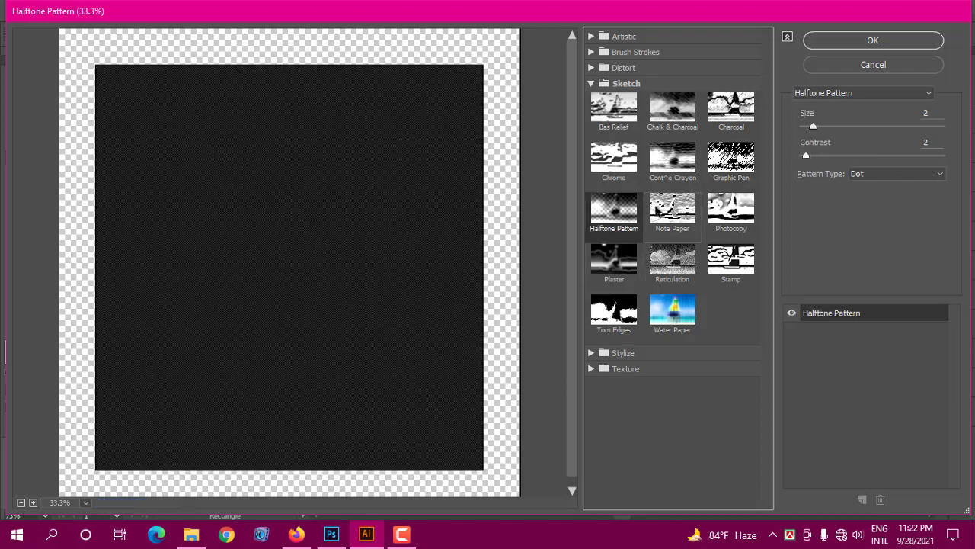
# Preview Note Paper, Photocopy and Stamp, then settle on Reticulation and pan the preview.
pyautogui.click(675, 213)
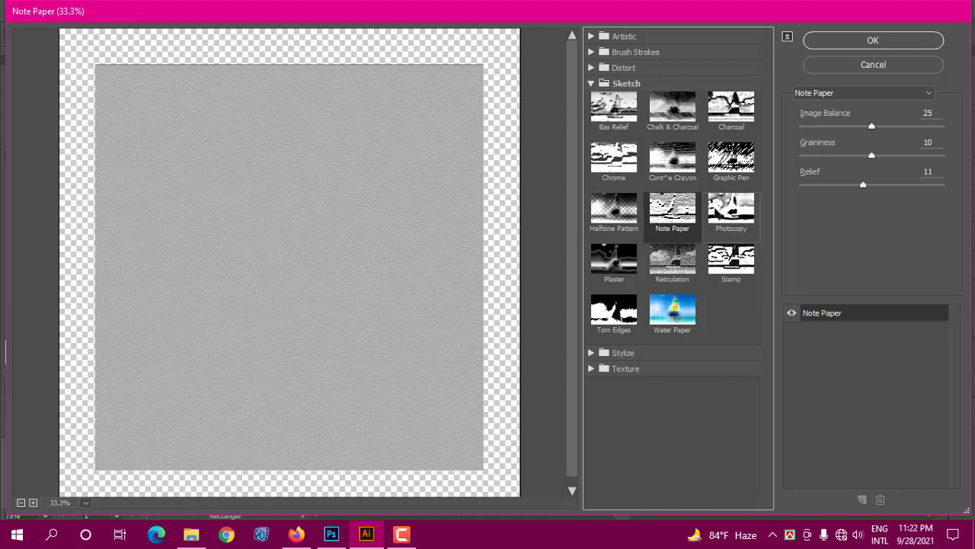
pyautogui.click(727, 213)
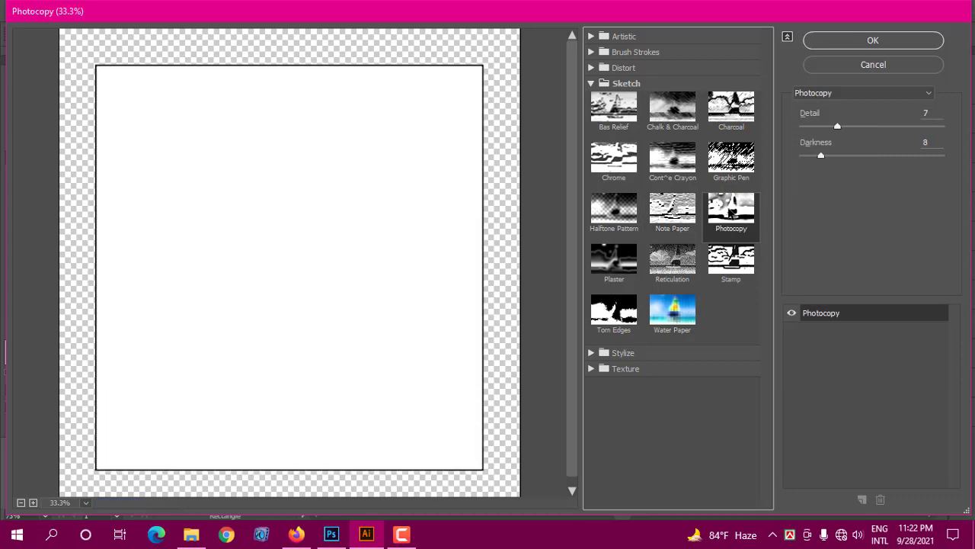
pyautogui.click(717, 273)
pyautogui.click(667, 273)
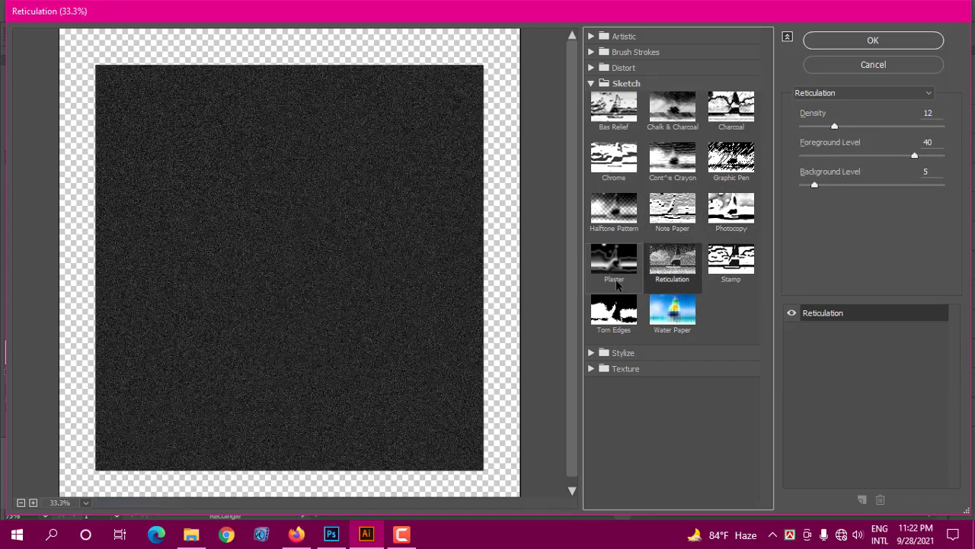
pyautogui.click(294, 314)
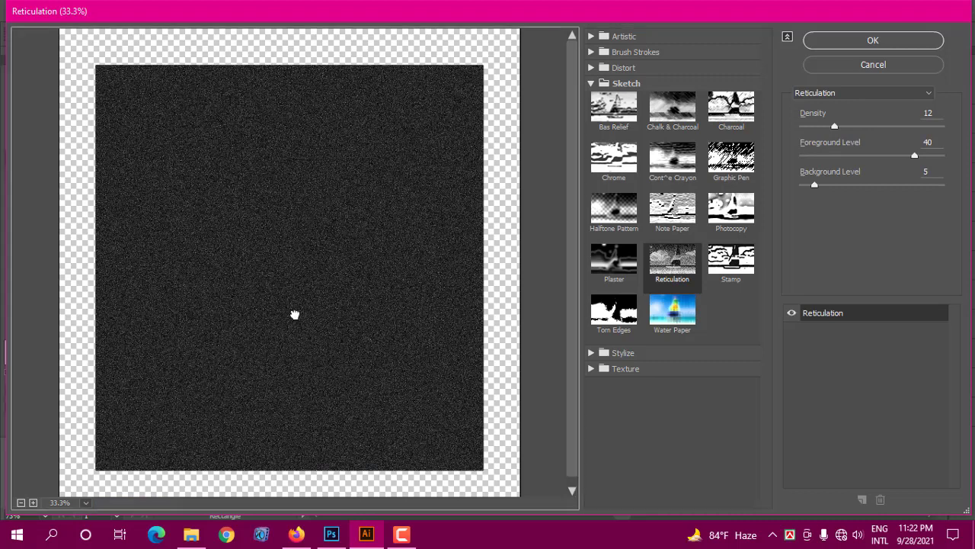
pyautogui.moveTo(295, 315); pyautogui.dragTo(296, 306)
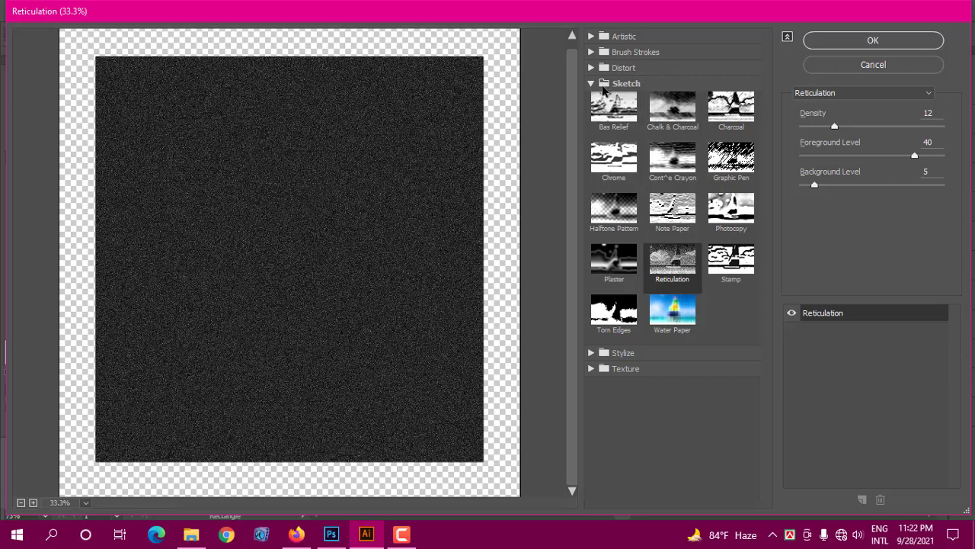
pyautogui.click(596, 88)
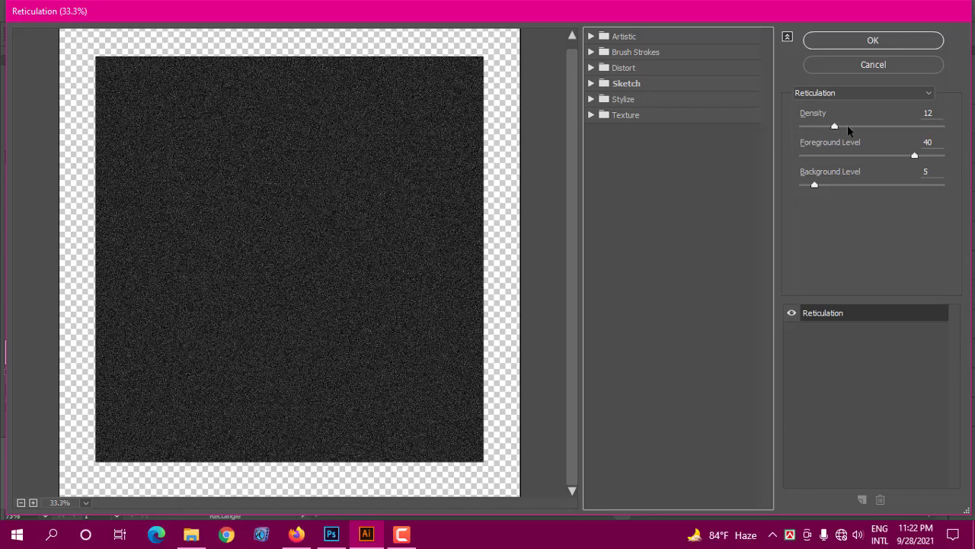
# Adjust the Reticulation sliders to Density 9, Foreground Level 32 and Background Level 27.
pyautogui.moveTo(847, 126); pyautogui.dragTo(874, 126)
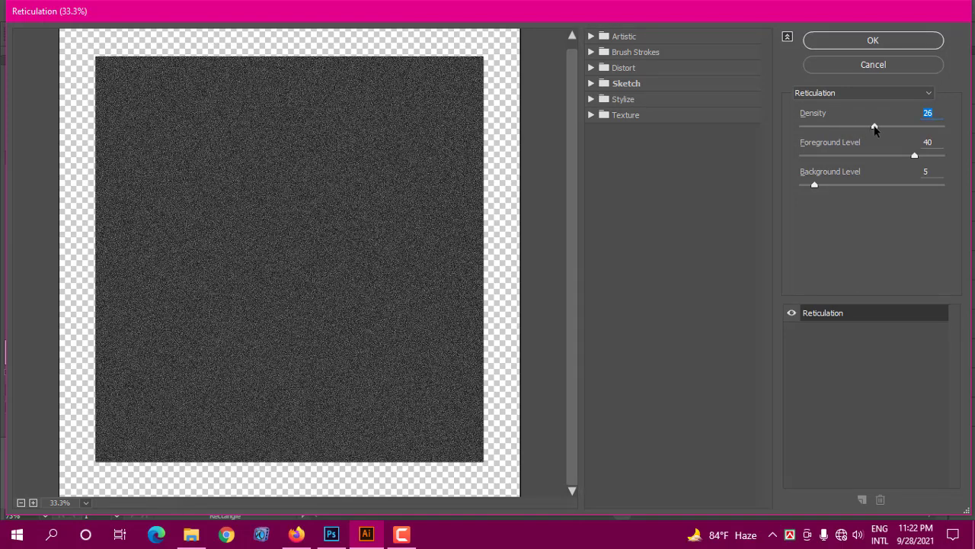
pyautogui.click(827, 127)
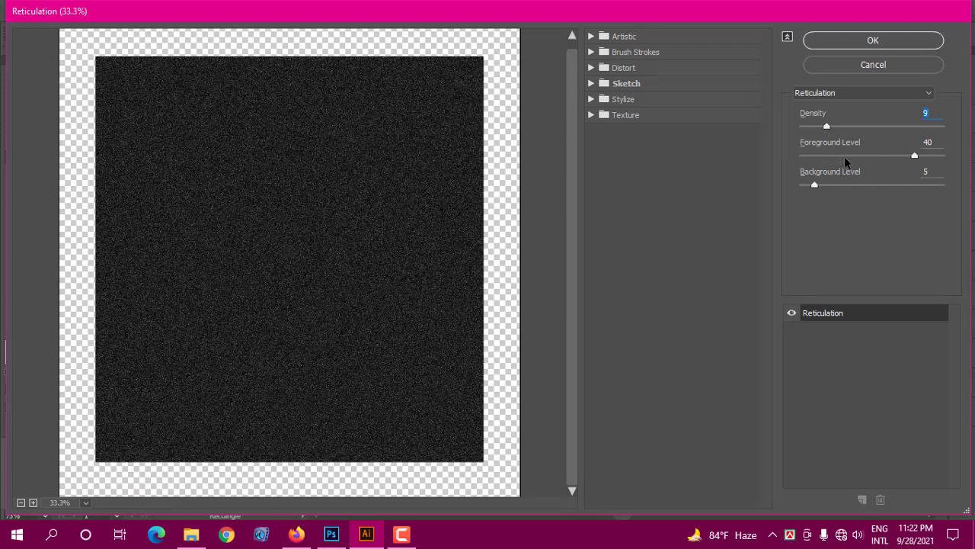
pyautogui.click(845, 155)
pyautogui.click(890, 156)
pyautogui.click(843, 184)
pyautogui.click(877, 185)
# Apply the Reticulation effect to the square and dismiss the Rectangle size prompt.
pyautogui.click(873, 41)
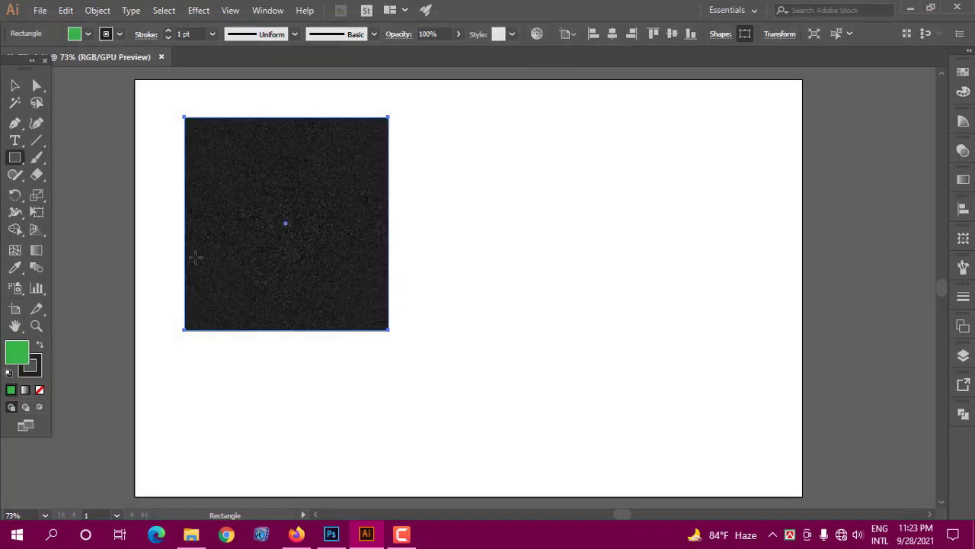
pyautogui.click(195, 257)
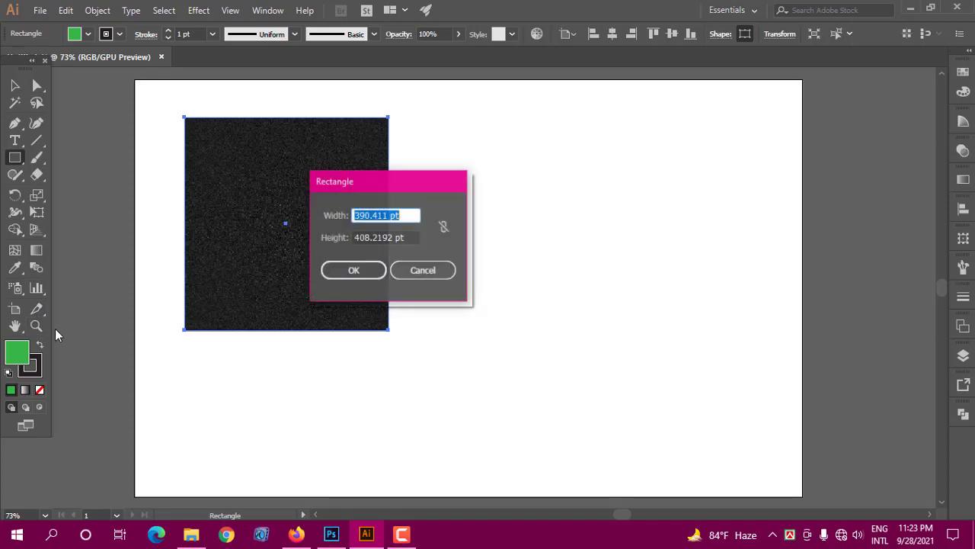
pyautogui.click(427, 270)
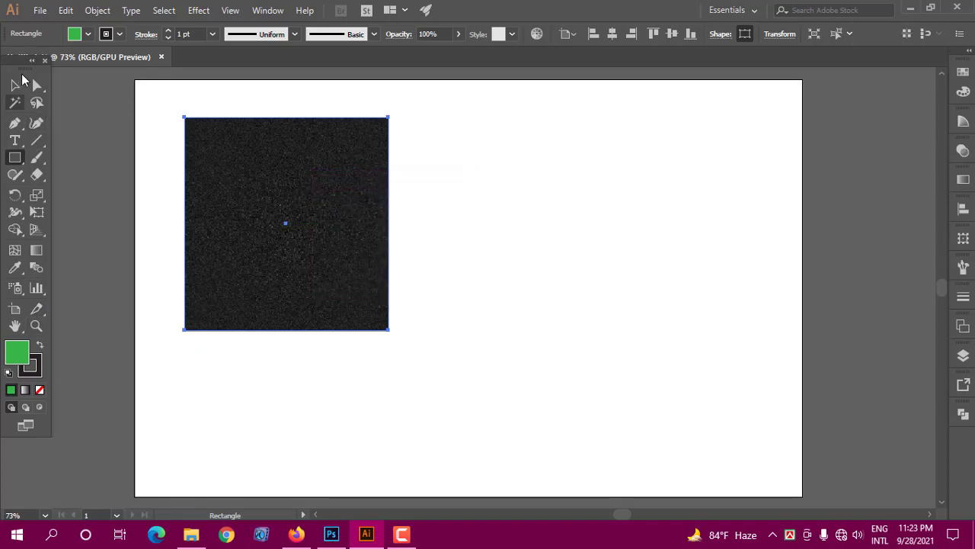
# Enlarge the textured square by dragging its corner down and to the right.
pyautogui.click(15, 85)
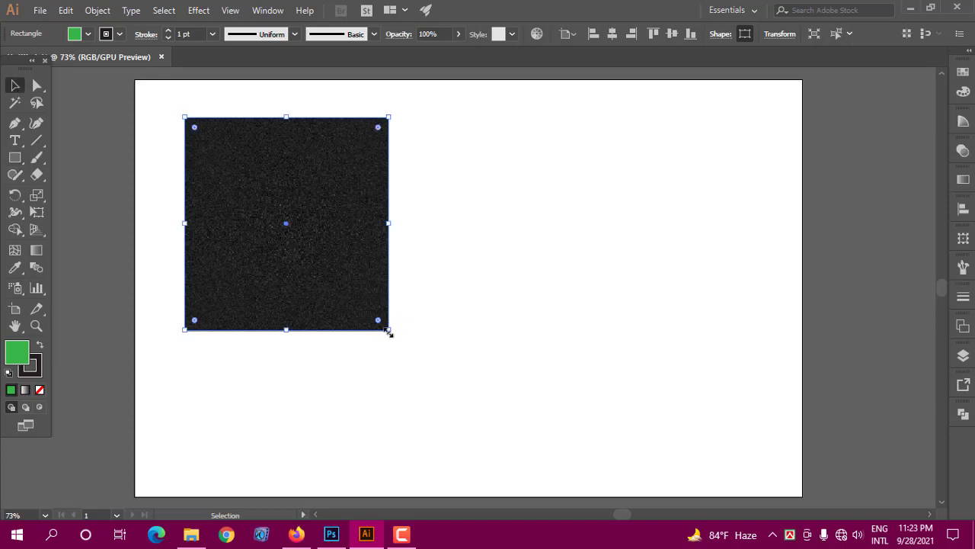
pyautogui.moveTo(389, 331); pyautogui.dragTo(519, 447)
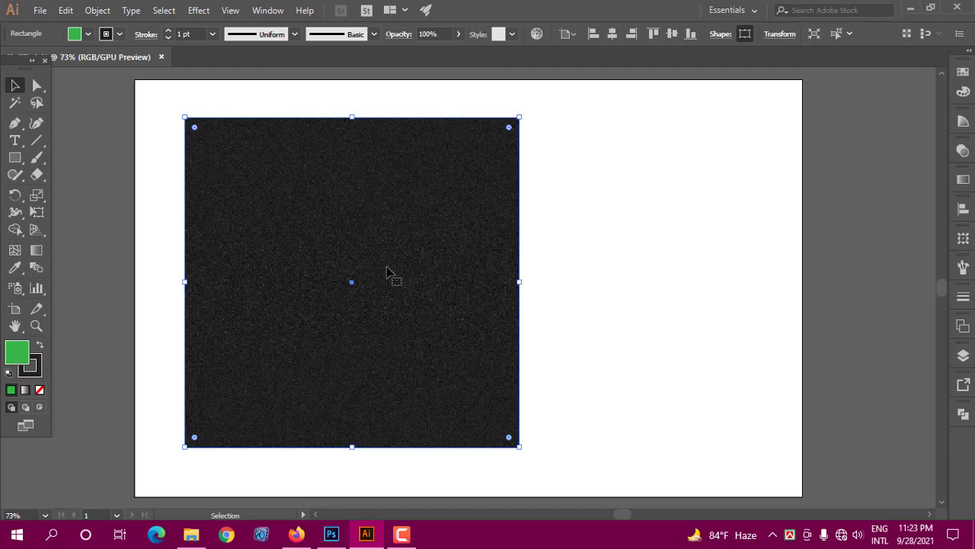
pyautogui.moveTo(25, 160); pyautogui.dragTo(72, 229)
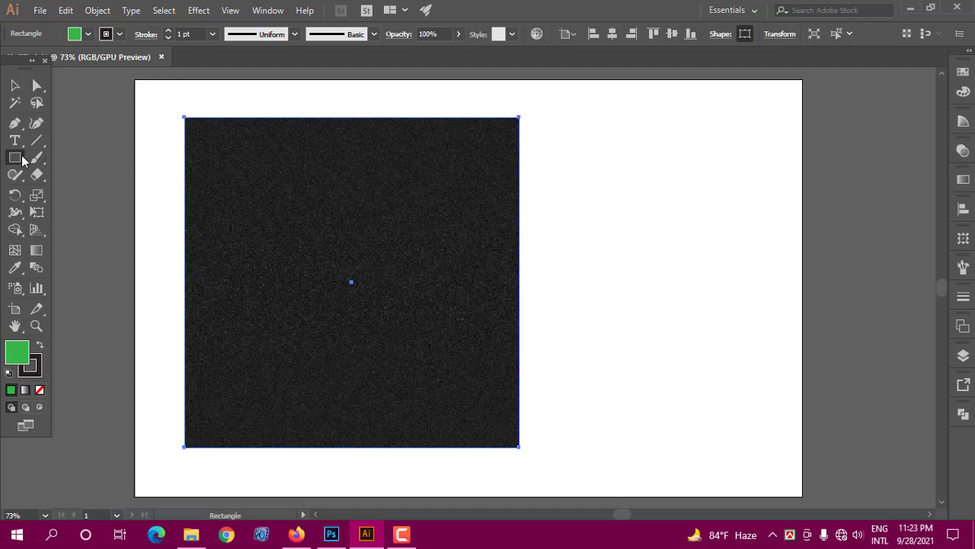
pyautogui.click(74, 227)
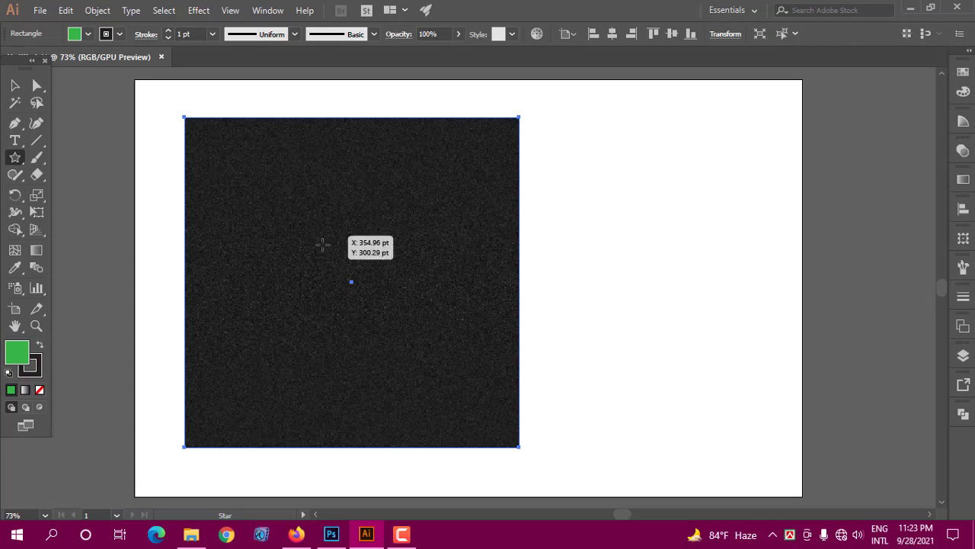
# Draw a five-pointed star, fill it white, and move it to the dark square's centre.
pyautogui.moveTo(319, 237); pyautogui.dragTo(347, 273)
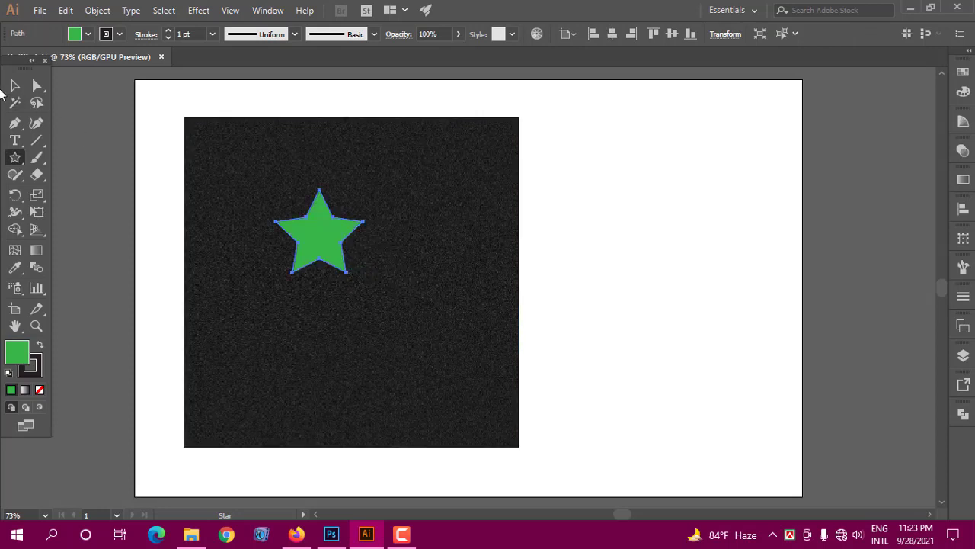
pyautogui.click(88, 33)
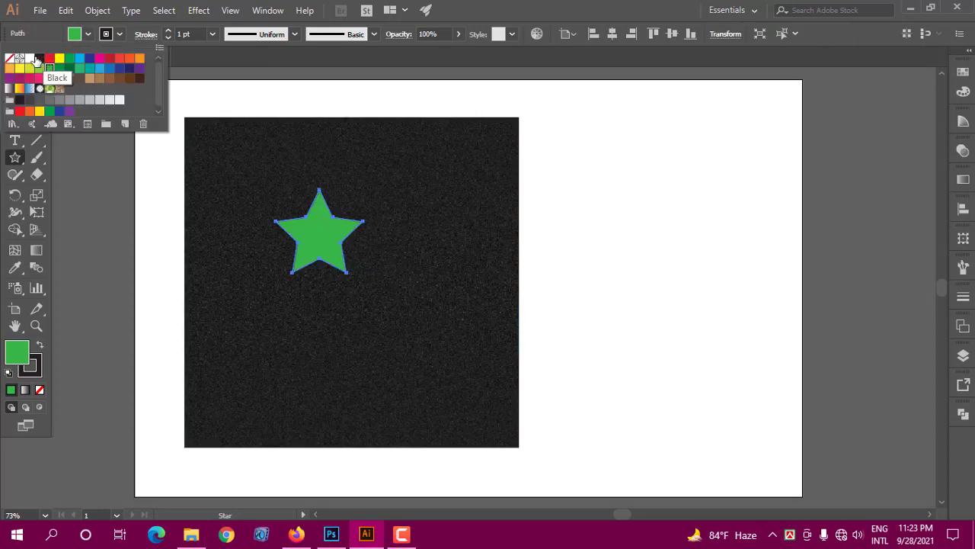
pyautogui.click(30, 59)
pyautogui.click(326, 232)
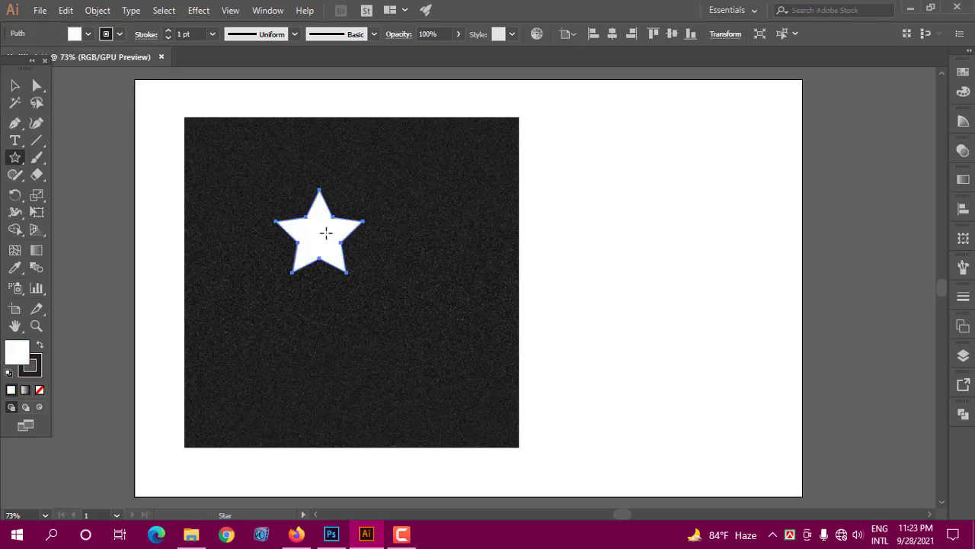
pyautogui.click(15, 84)
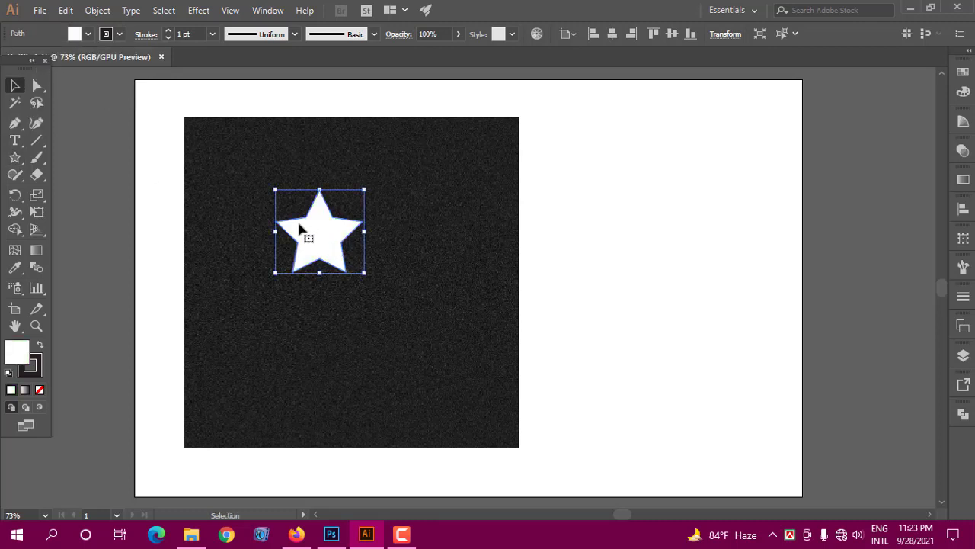
pyautogui.moveTo(320, 229); pyautogui.dragTo(345, 271)
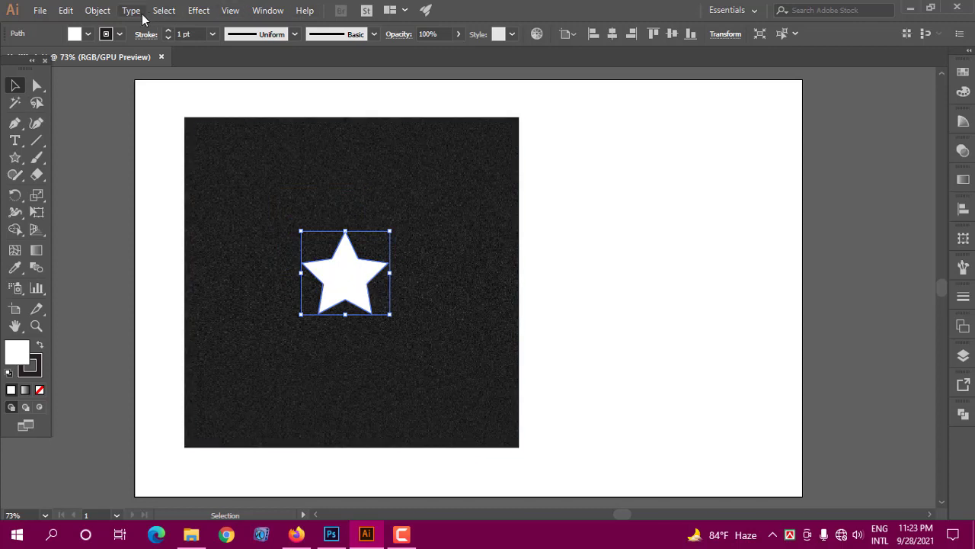
pyautogui.click(197, 11)
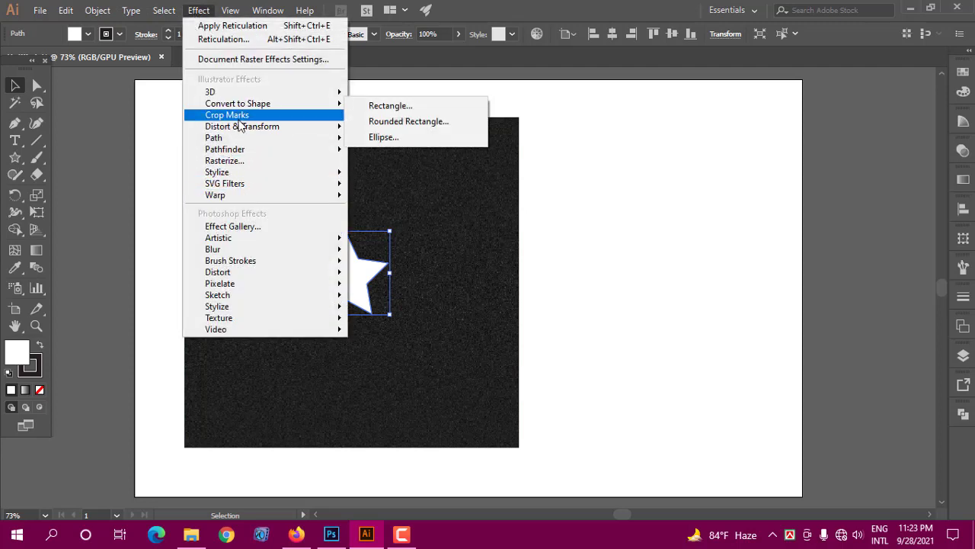
pyautogui.moveTo(218, 172)
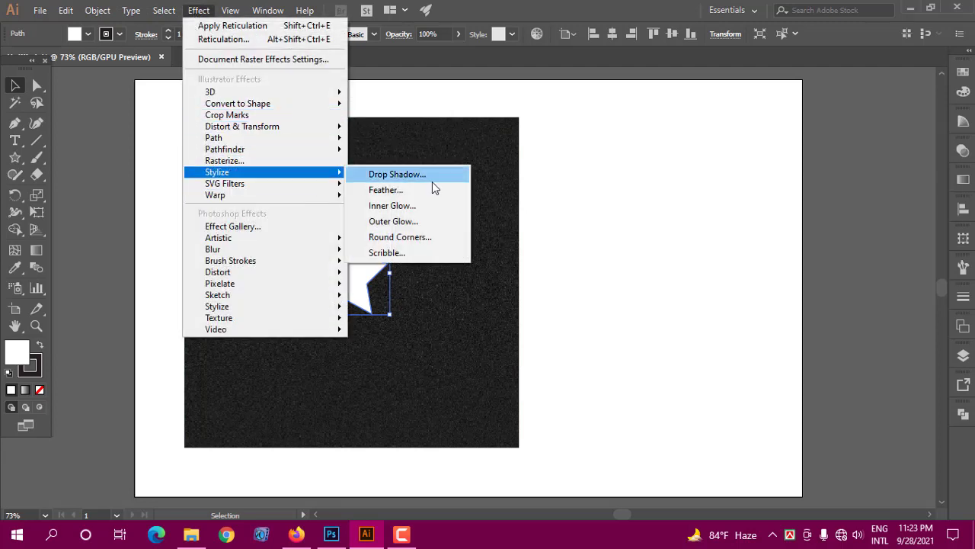
# Add a drop shadow to the white star: X and Y offsets 11 pt, blur 14 pt, opacity 100%.
pyautogui.click(433, 179)
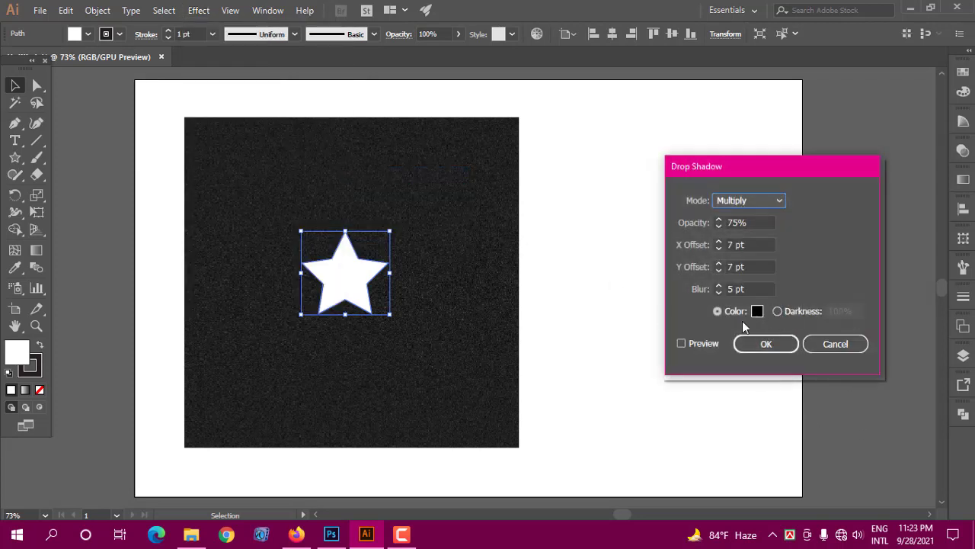
pyautogui.click(682, 343)
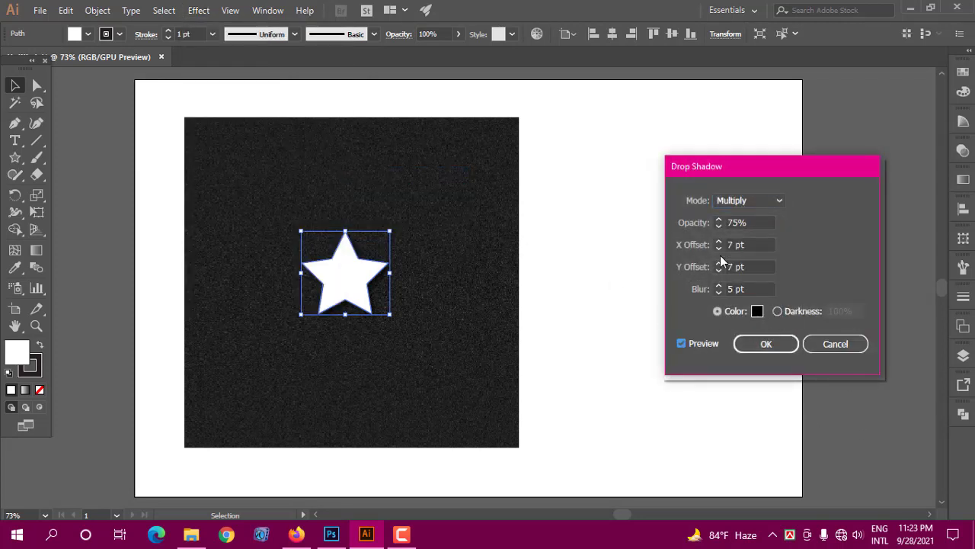
pyautogui.click(742, 244)
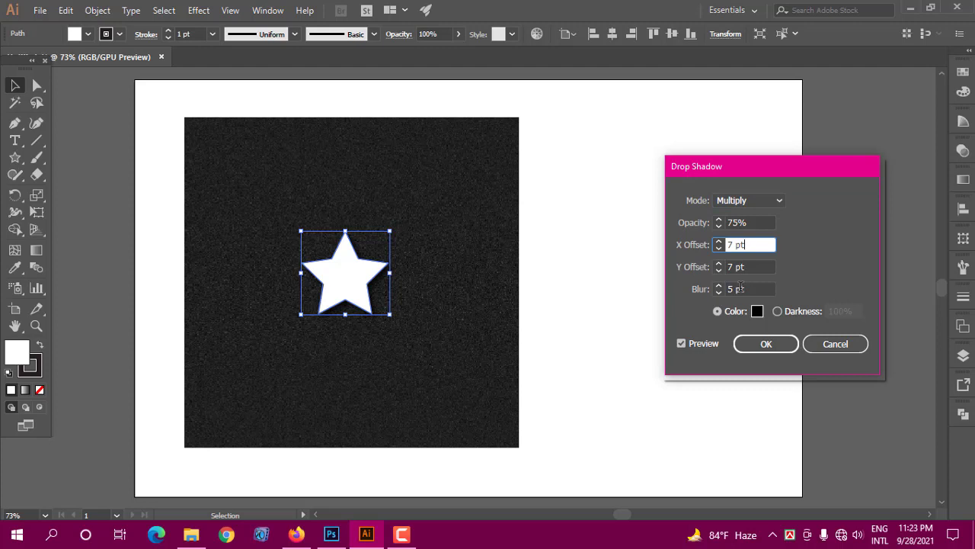
pyautogui.click(750, 289)
pyautogui.write('14')
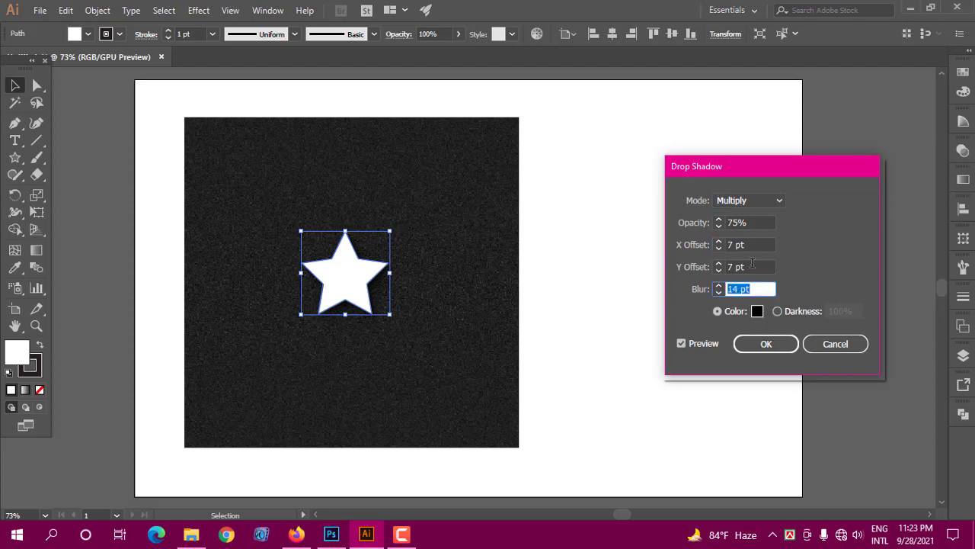
pyautogui.click(752, 266)
pyautogui.write('11')
pyautogui.click(752, 244)
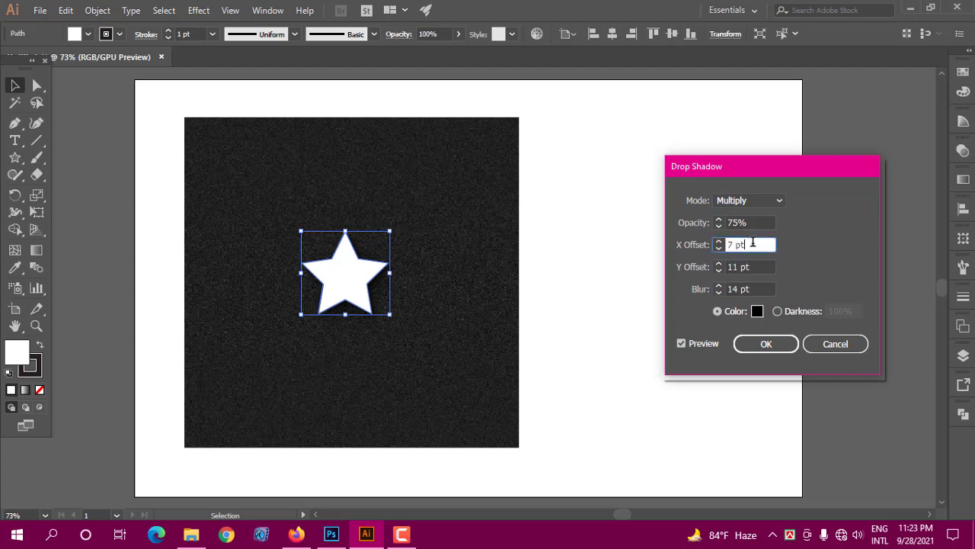
pyautogui.press('Up')
pyautogui.press('Up')
pyautogui.press('Up')
pyautogui.click(753, 223)
pyautogui.press('Up')
pyautogui.press('Up')
pyautogui.press('Up')
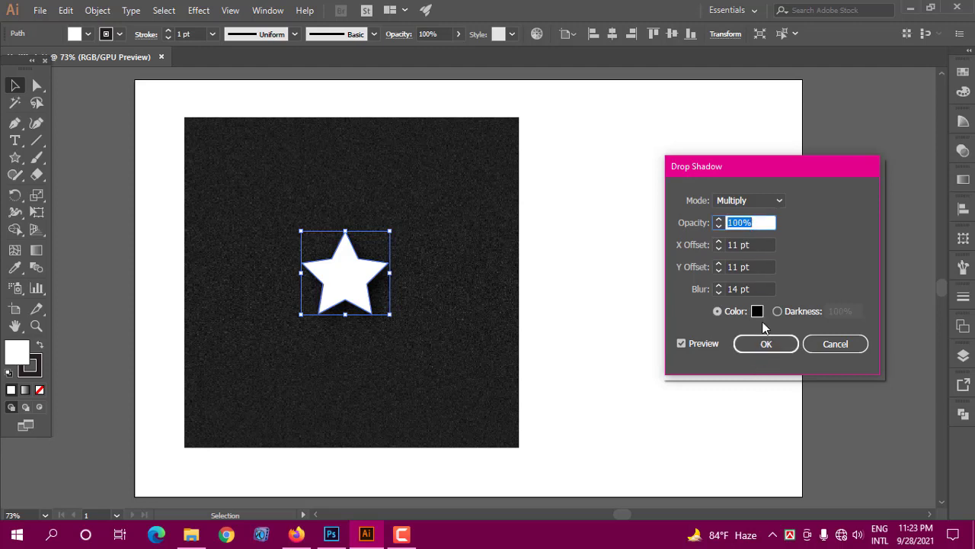
pyautogui.click(765, 344)
pyautogui.click(765, 345)
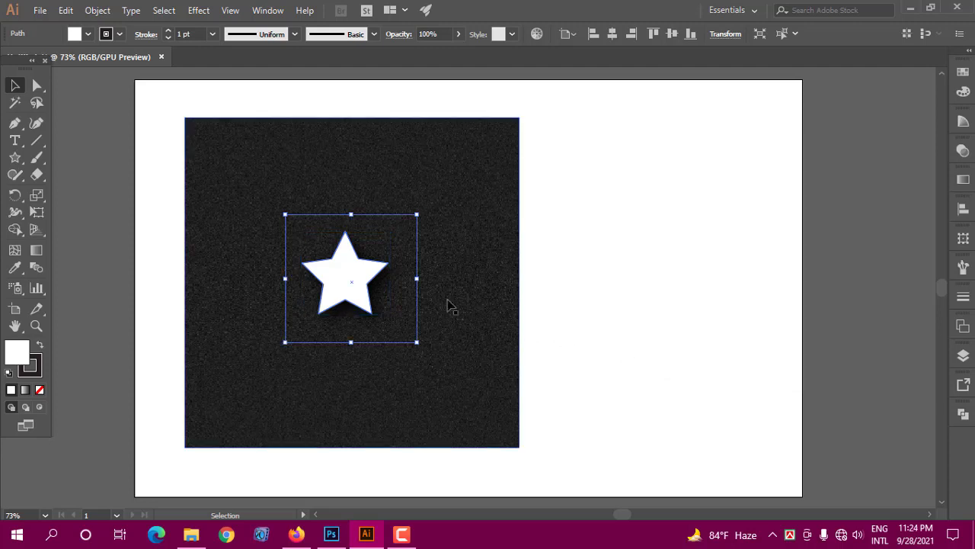
pyautogui.click(531, 310)
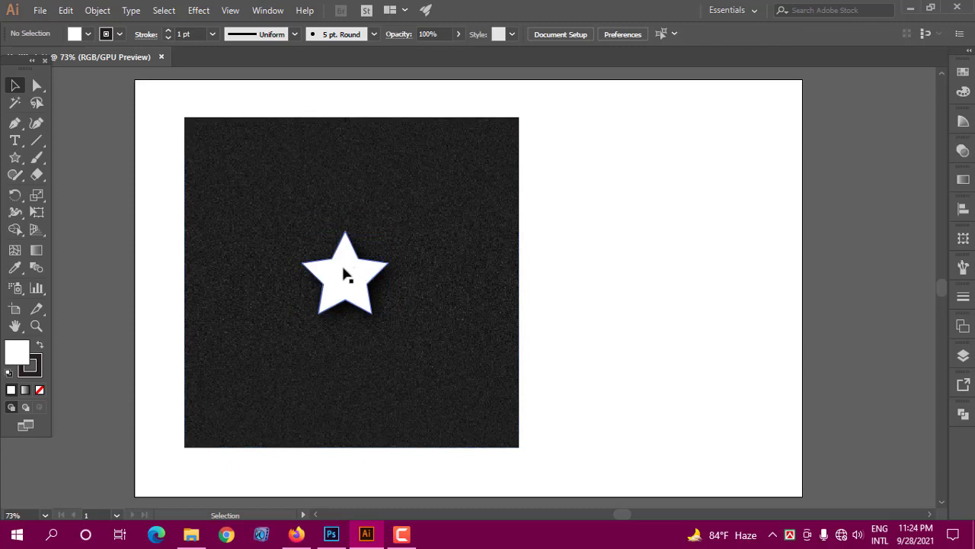
# Duplicate the shadowed star up and to the right, and fill the copy red.
pyautogui.click(353, 280)
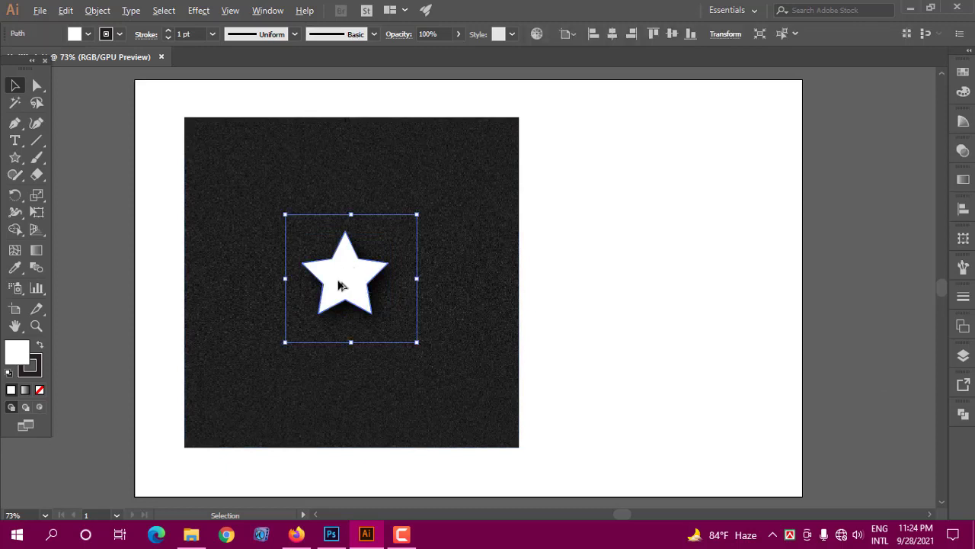
pyautogui.moveTo(342, 283)
pyautogui.mouseDown()
pyautogui.moveTo(440, 198)
pyautogui.moveTo(448, 205)
pyautogui.moveTo(432, 197)
pyautogui.mouseUp()
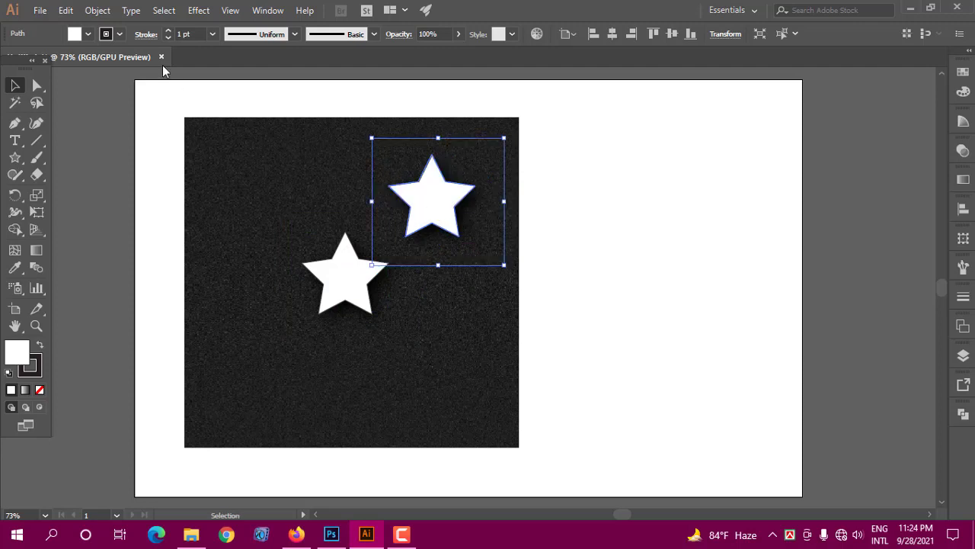
pyautogui.click(88, 34)
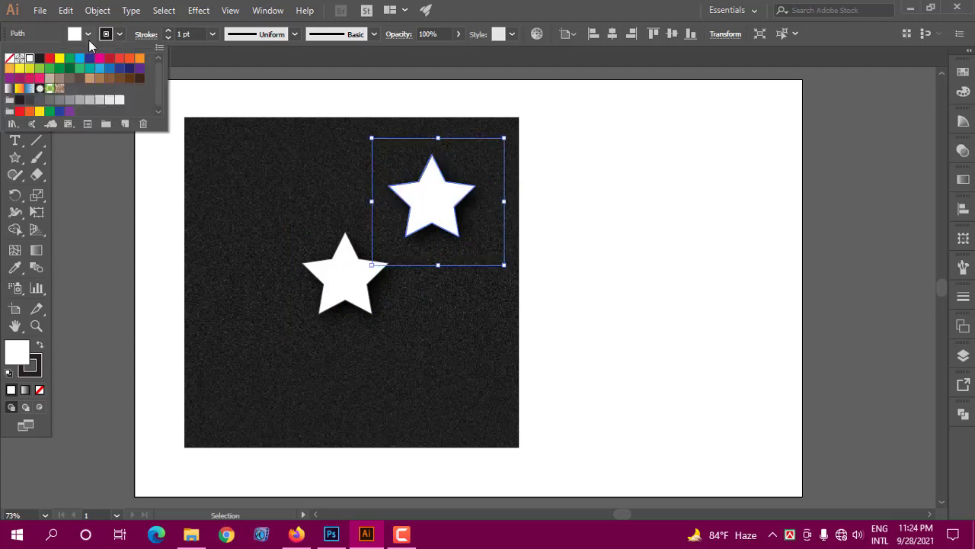
pyautogui.click(49, 58)
# Fill the original white star red as well.
pyautogui.click(473, 336)
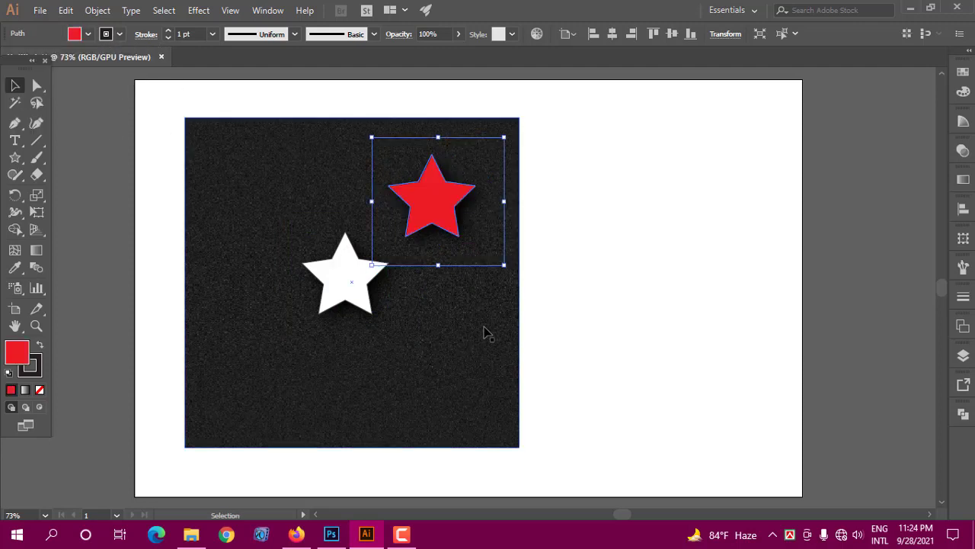
pyautogui.click(355, 294)
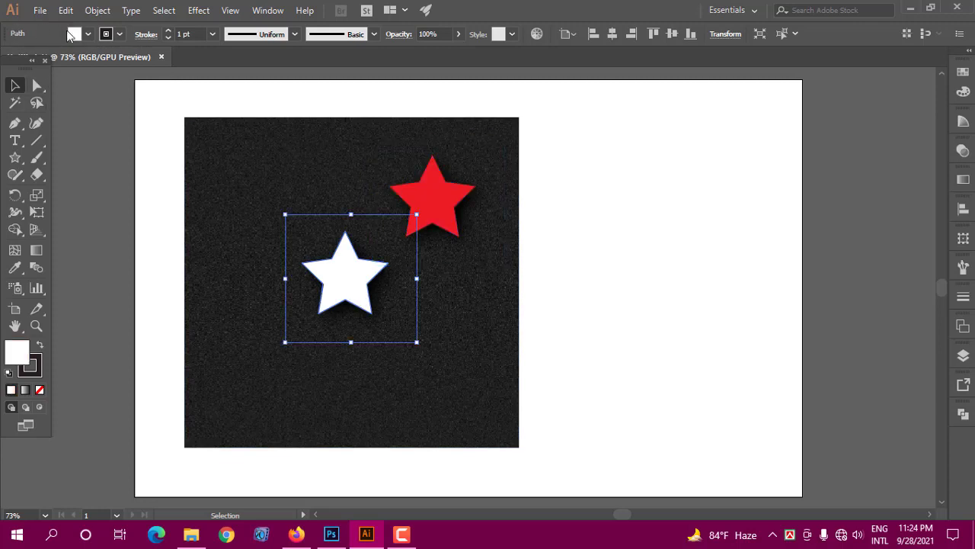
pyautogui.click(89, 34)
pyautogui.click(49, 58)
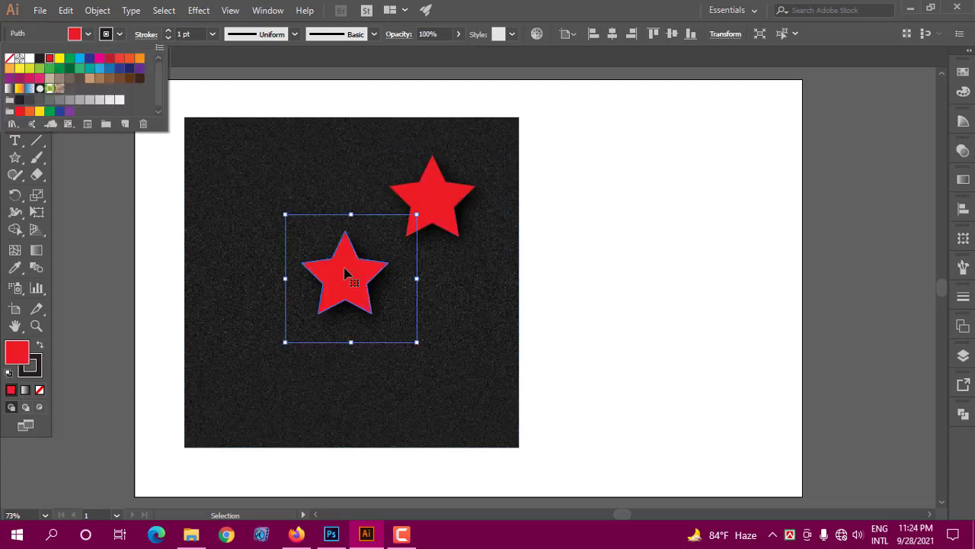
pyautogui.click(348, 277)
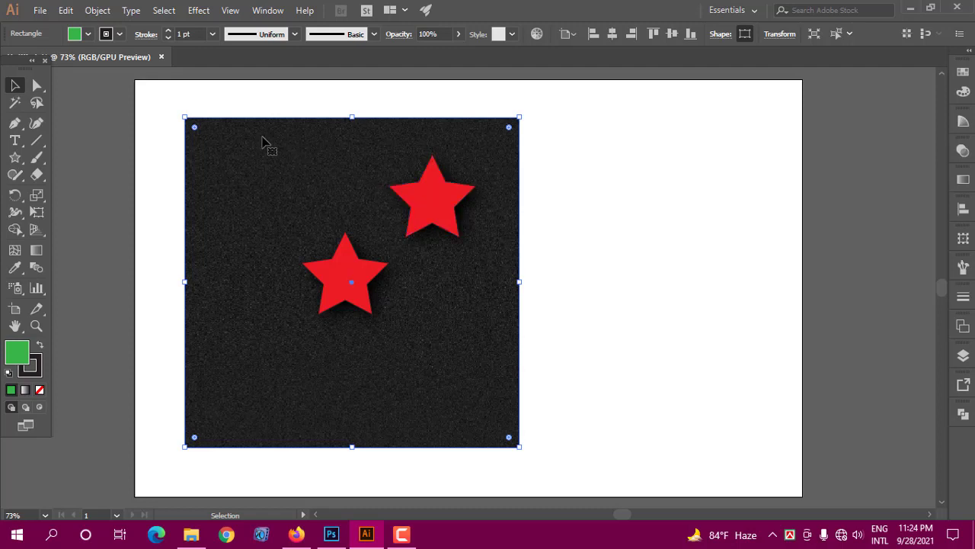
# Delete the dark background and both stars, then draw a green square near the top-left.
pyautogui.moveTo(181, 91); pyautogui.dragTo(499, 377)
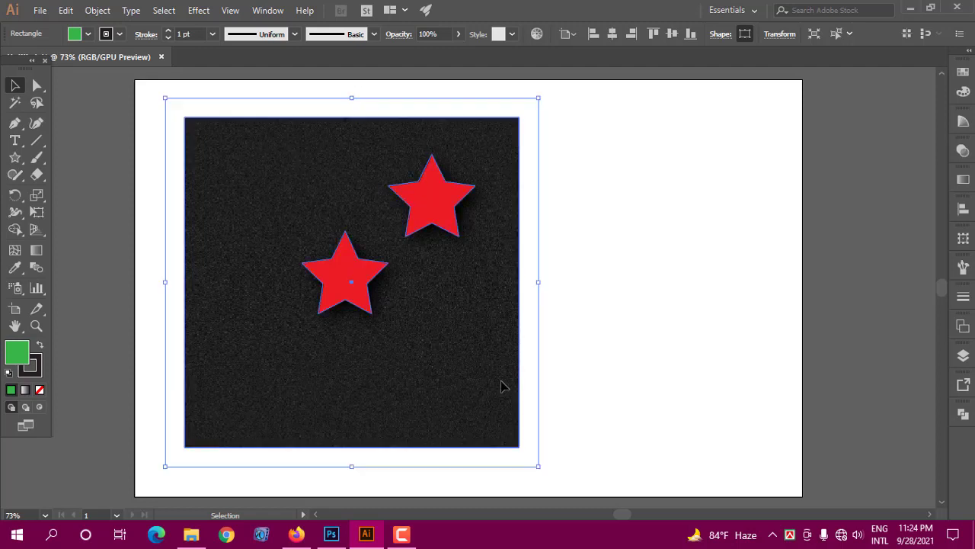
pyautogui.press('Delete')
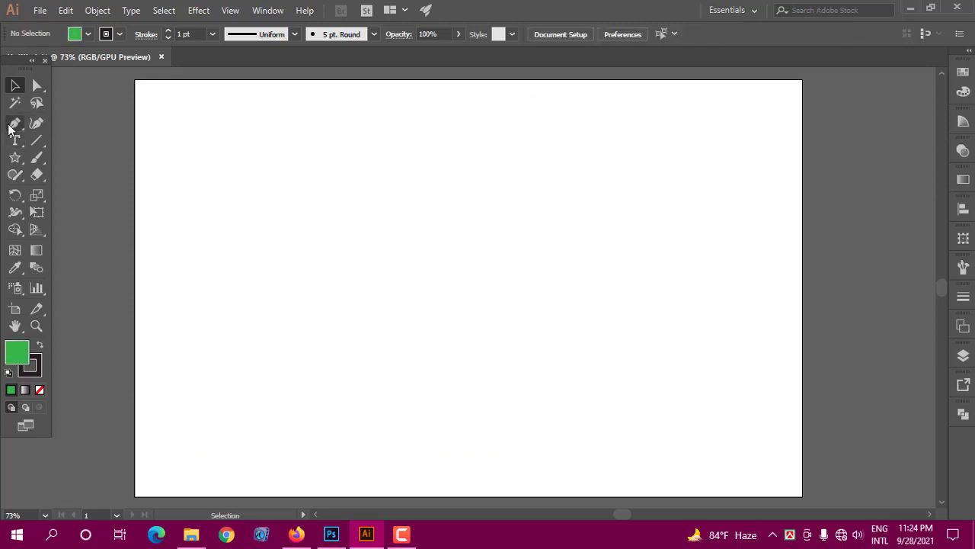
pyautogui.click(14, 122)
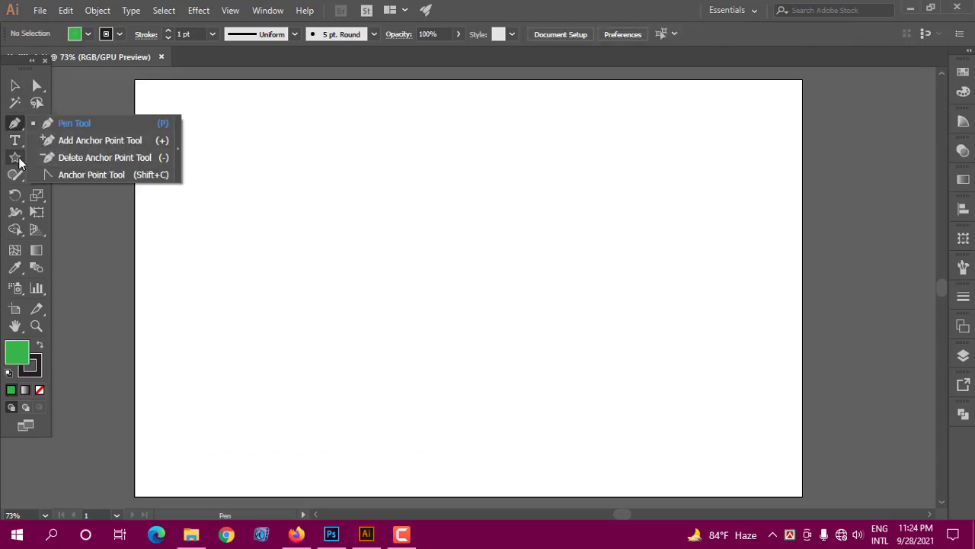
pyautogui.click(15, 157)
pyautogui.click(65, 160)
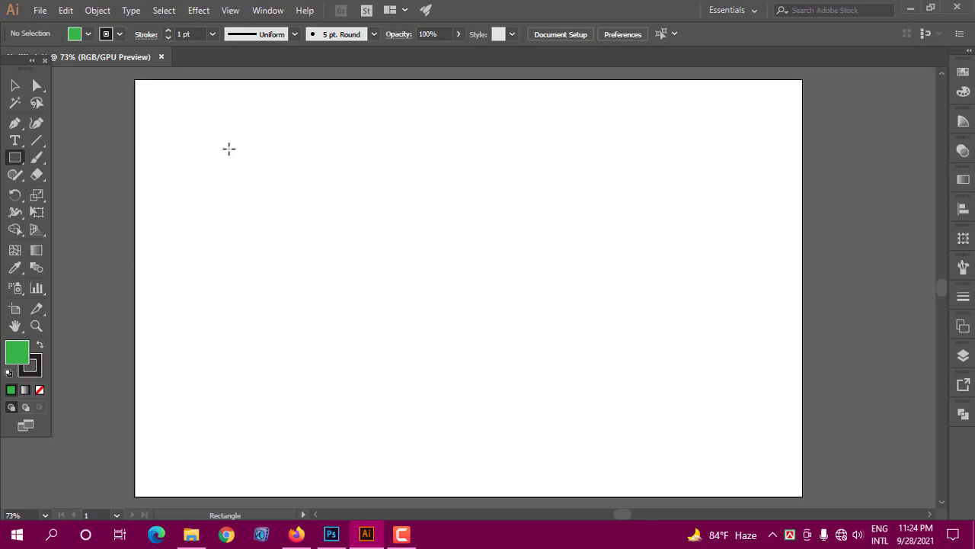
pyautogui.moveTo(228, 148); pyautogui.dragTo(438, 364)
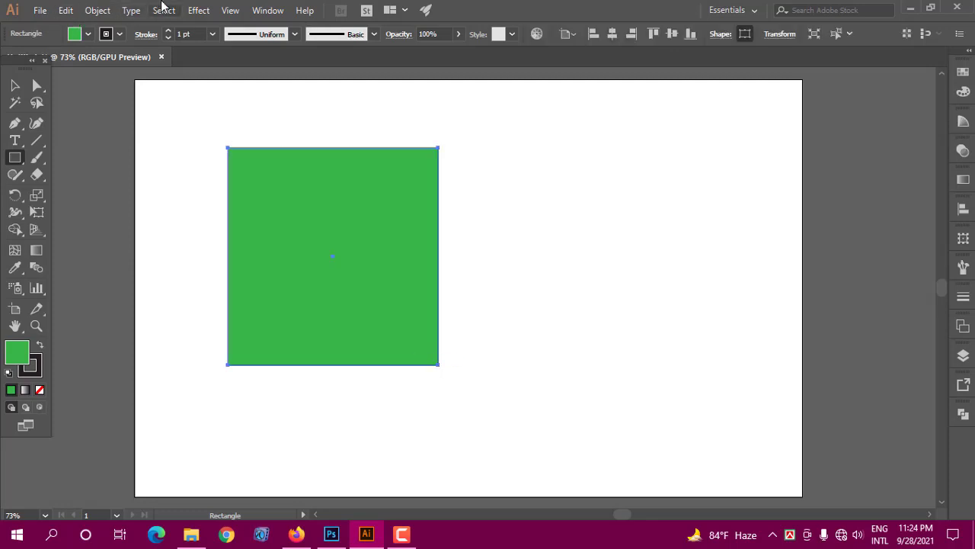
pyautogui.click(198, 10)
pyautogui.moveTo(218, 238)
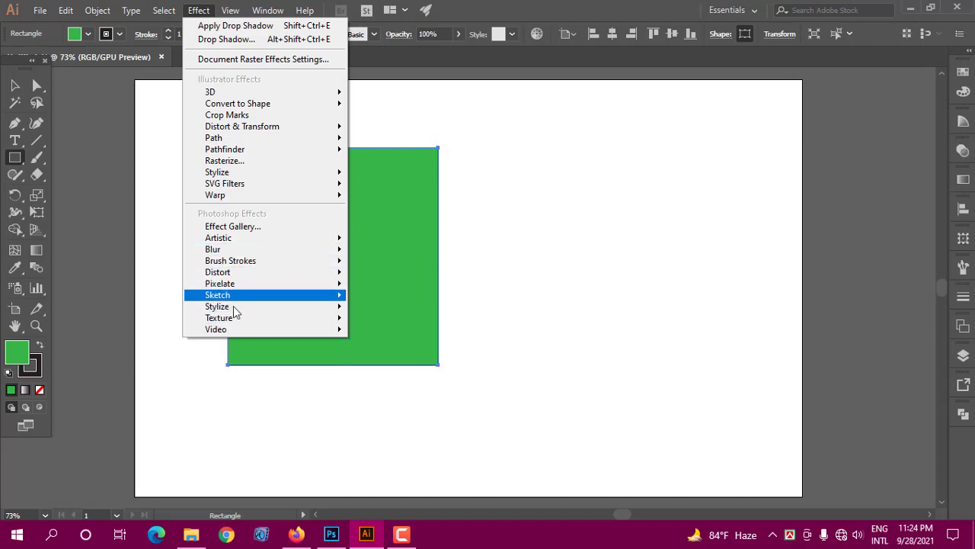
# Preview Stained Glass on the green square in the Filter Gallery, zoomed out to show it whole.
pyautogui.click(233, 227)
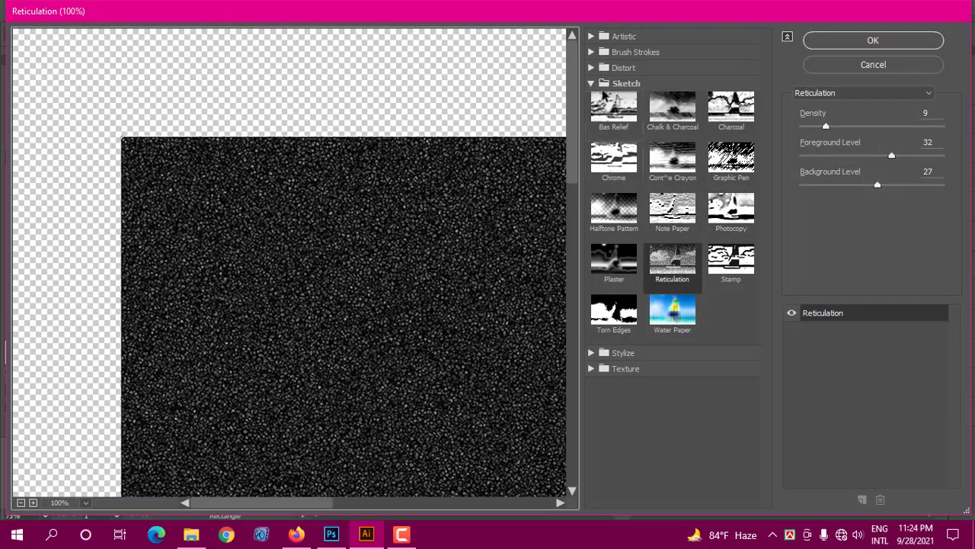
pyautogui.click(598, 87)
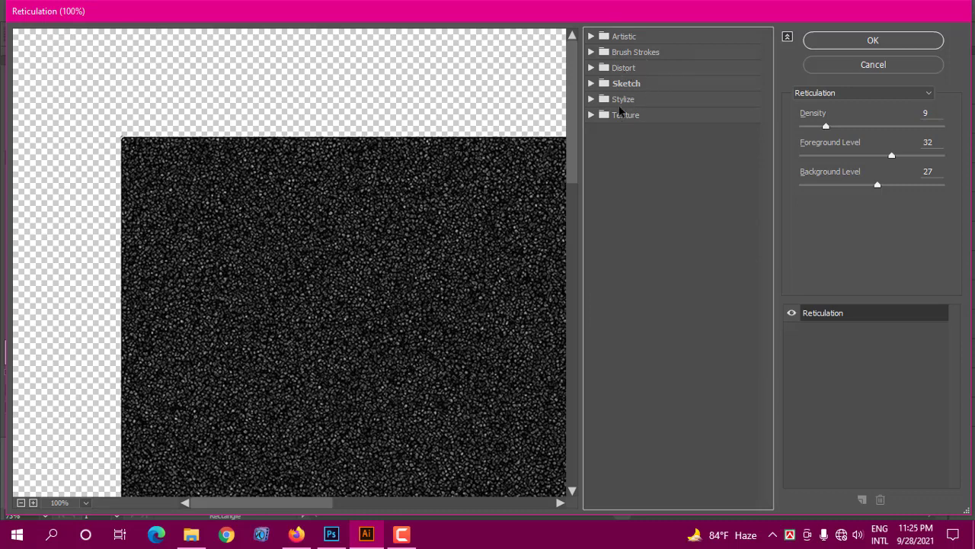
pyautogui.click(592, 118)
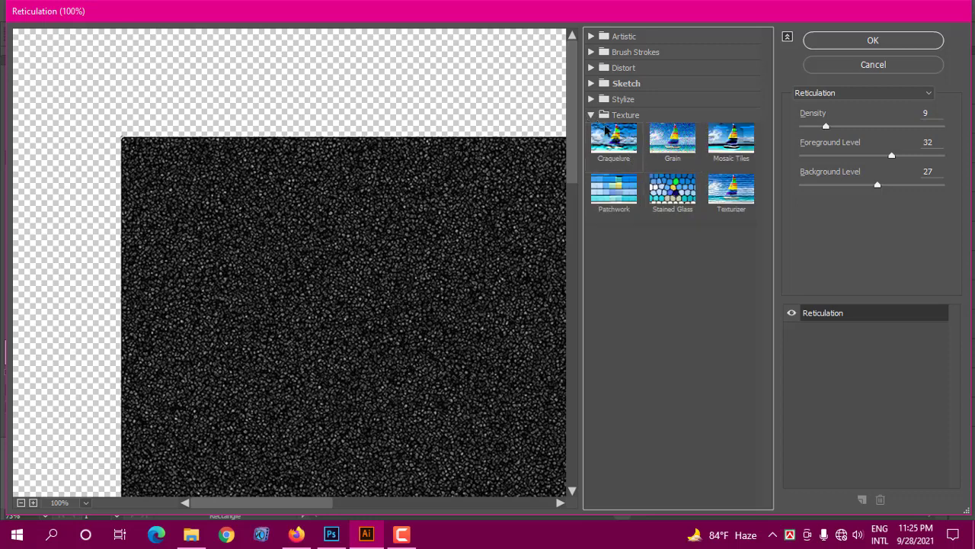
pyautogui.click(601, 83)
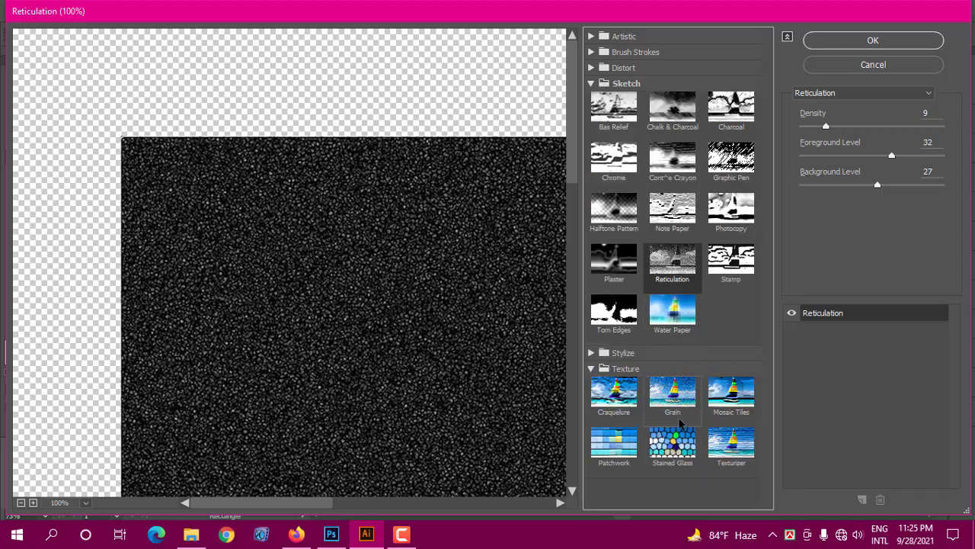
pyautogui.click(674, 442)
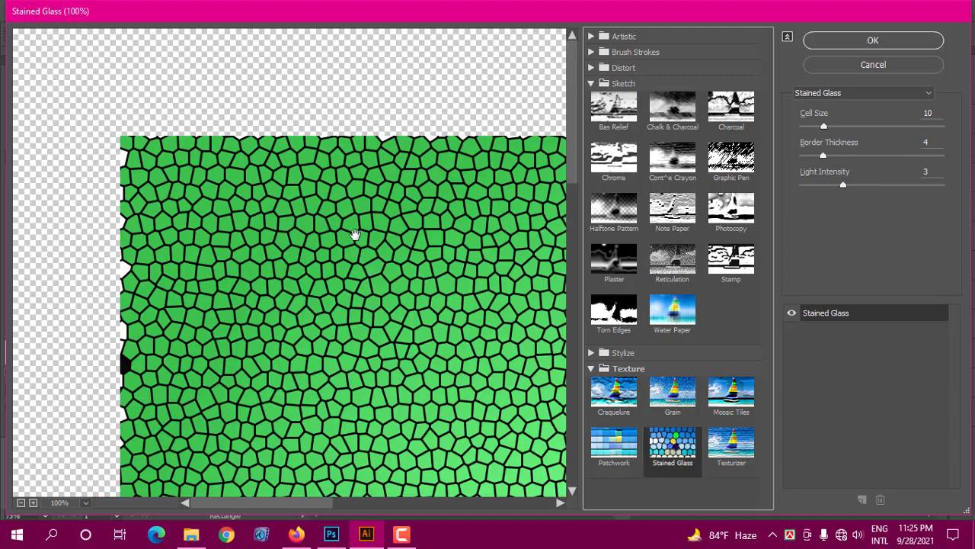
pyautogui.scroll(-1, 355, 235)
pyautogui.scroll(-1, 355, 235)
pyautogui.scroll(-1, 355, 238)
pyautogui.scroll(1, 355, 238)
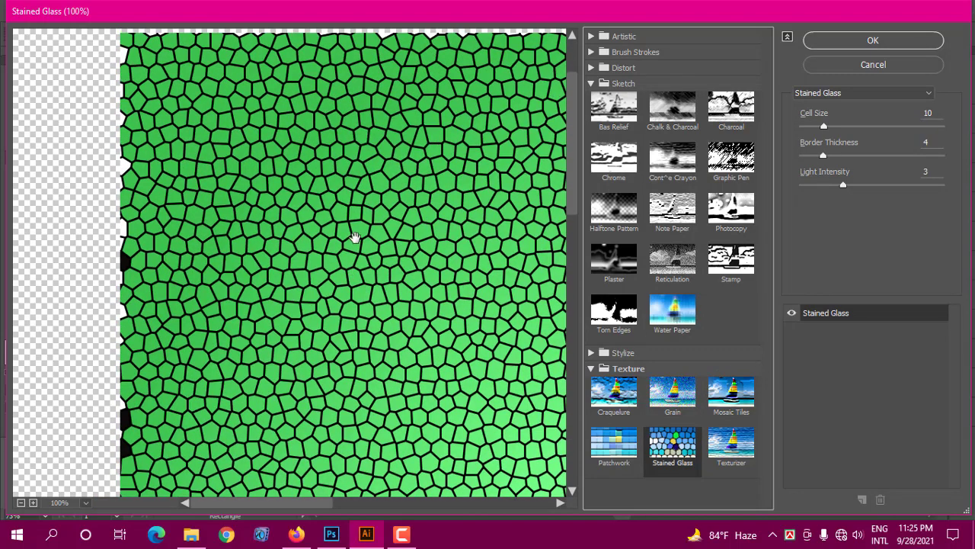
pyautogui.click(21, 503)
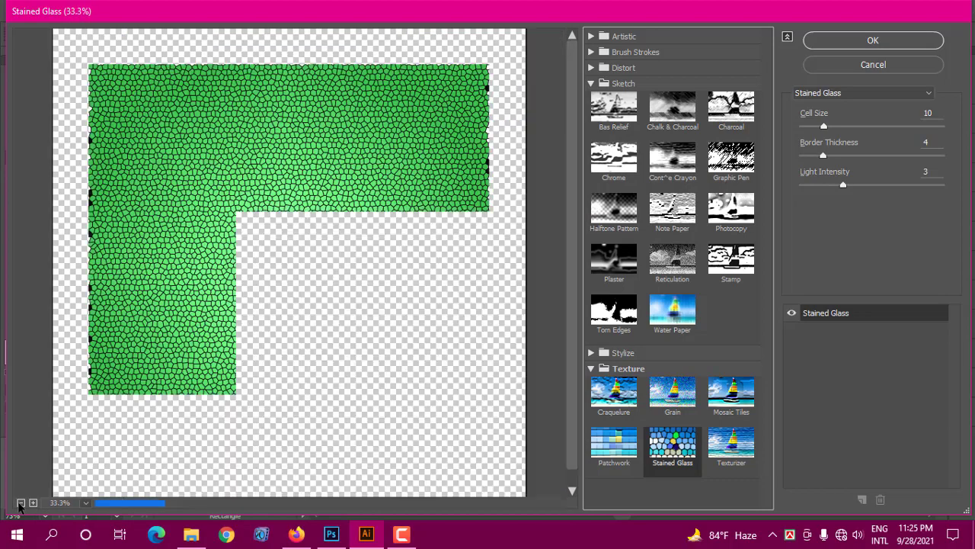
pyautogui.click(21, 503)
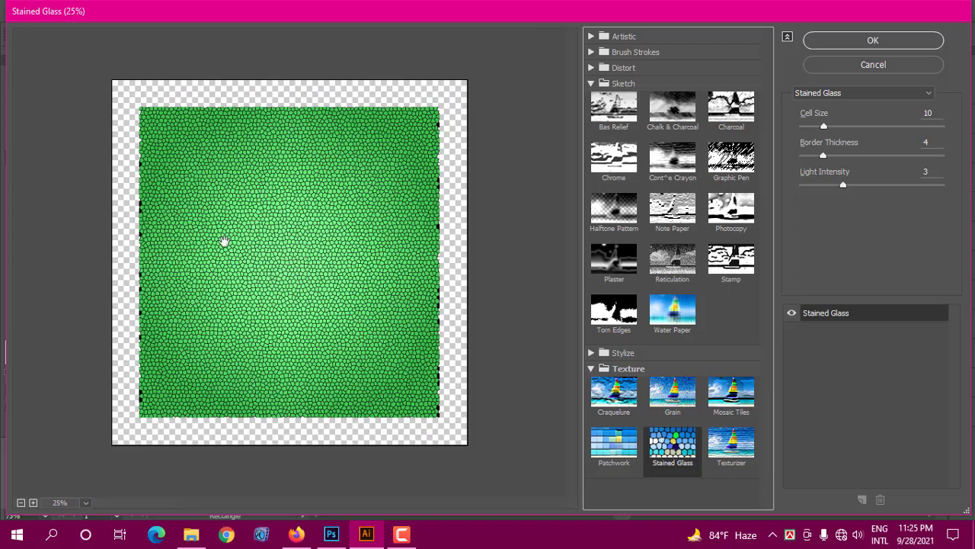
# Set Stained Glass to cell size 25, border thickness 14, light intensity 0, then preview Texturizer.
pyautogui.click(845, 127)
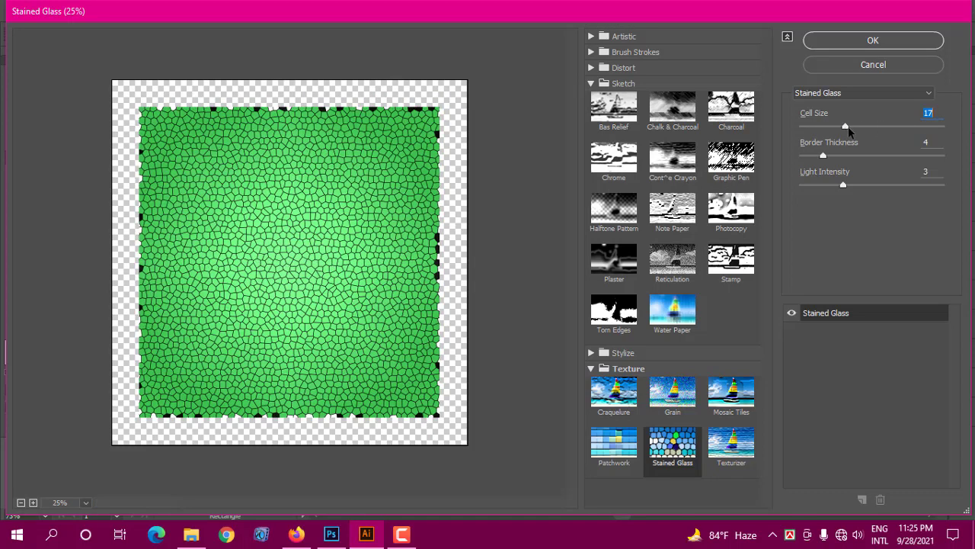
pyautogui.moveTo(861, 128); pyautogui.dragTo(869, 125)
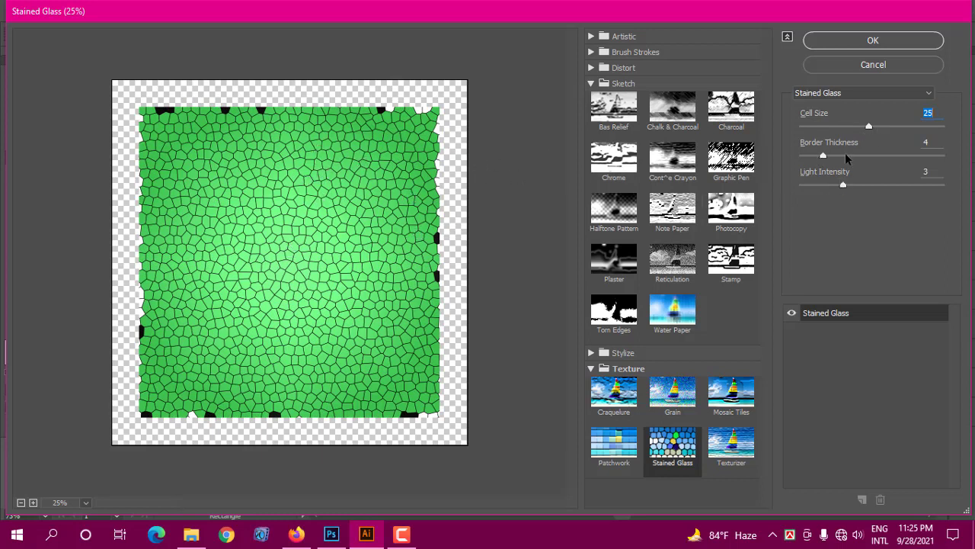
pyautogui.moveTo(846, 155); pyautogui.dragTo(896, 153)
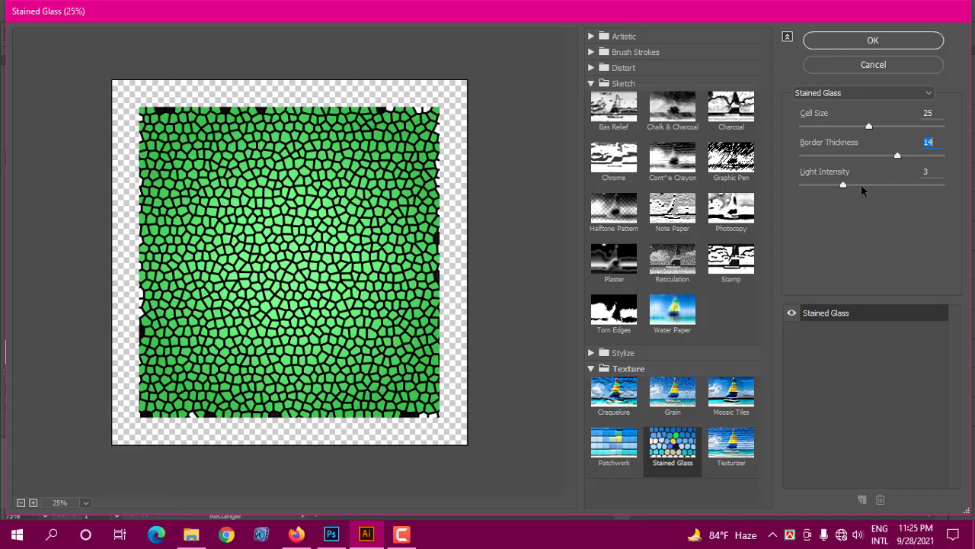
pyautogui.moveTo(862, 186); pyautogui.dragTo(917, 185)
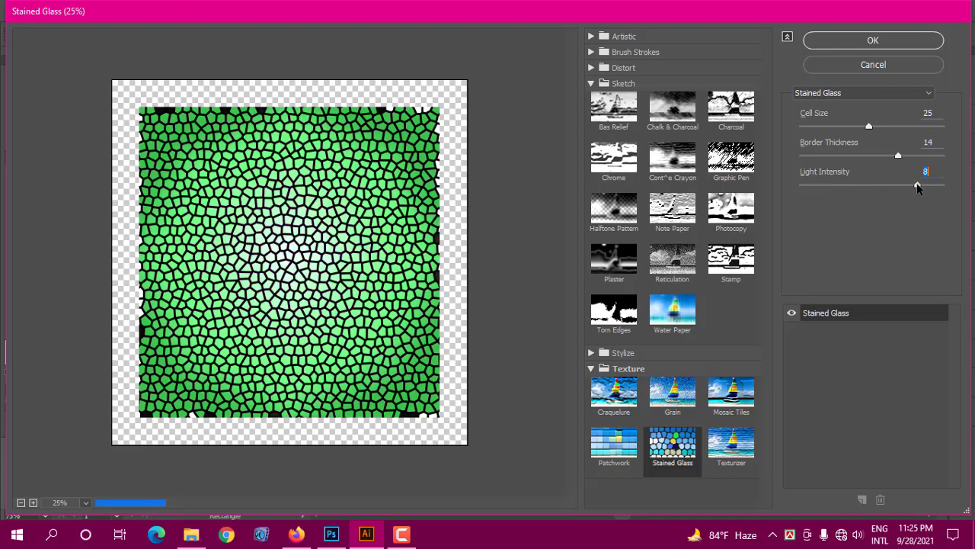
pyautogui.click(803, 186)
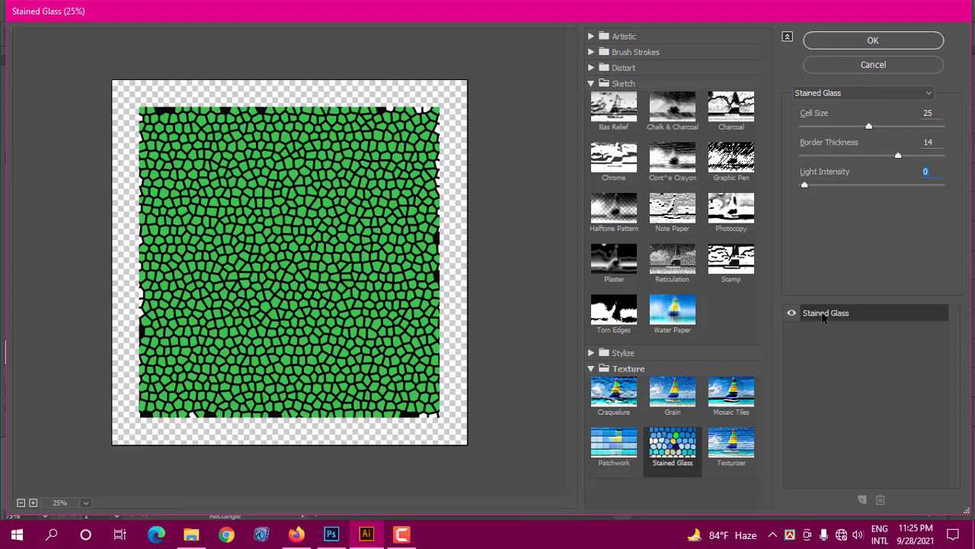
pyautogui.click(749, 451)
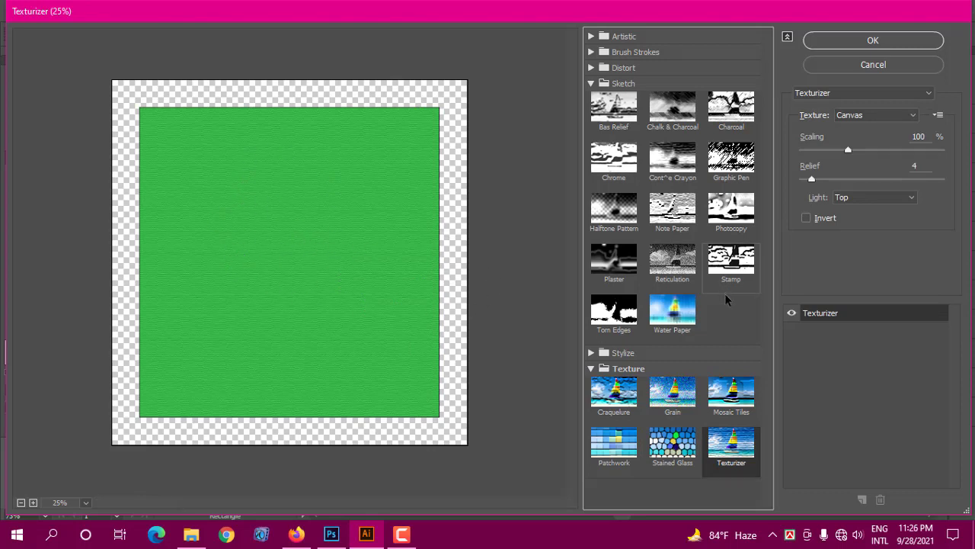
# Compare Stained Glass, Texturizer and Glowing Edges previews on the green square.
pyautogui.click(591, 83)
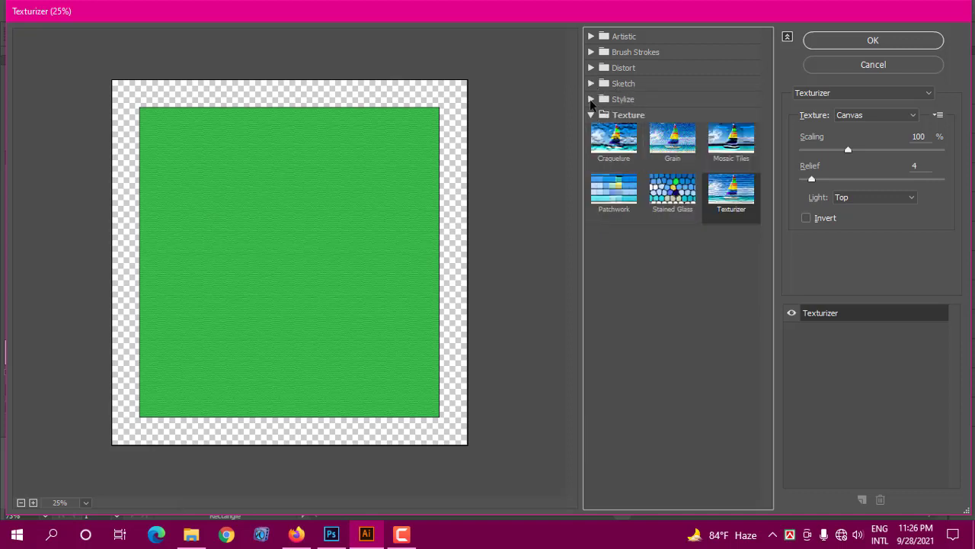
pyautogui.click(591, 99)
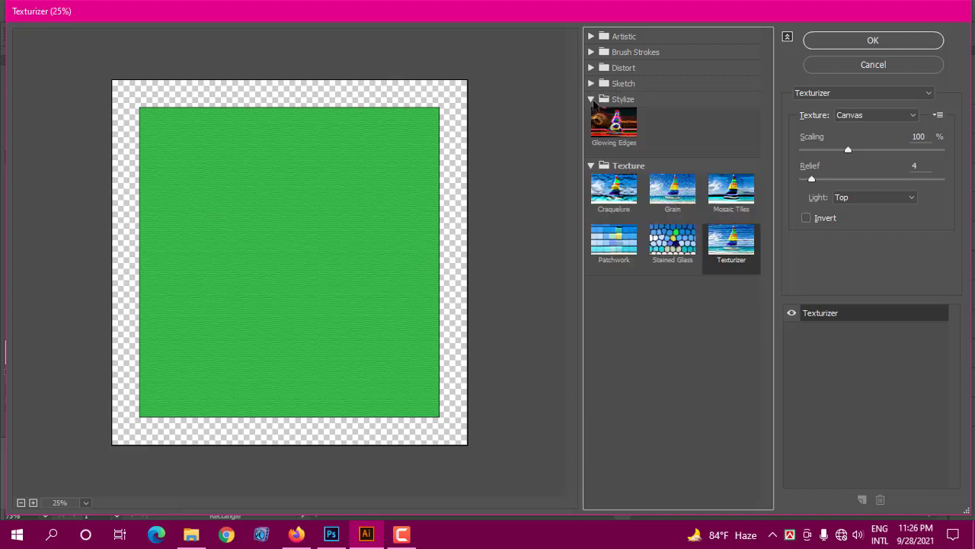
pyautogui.click(673, 239)
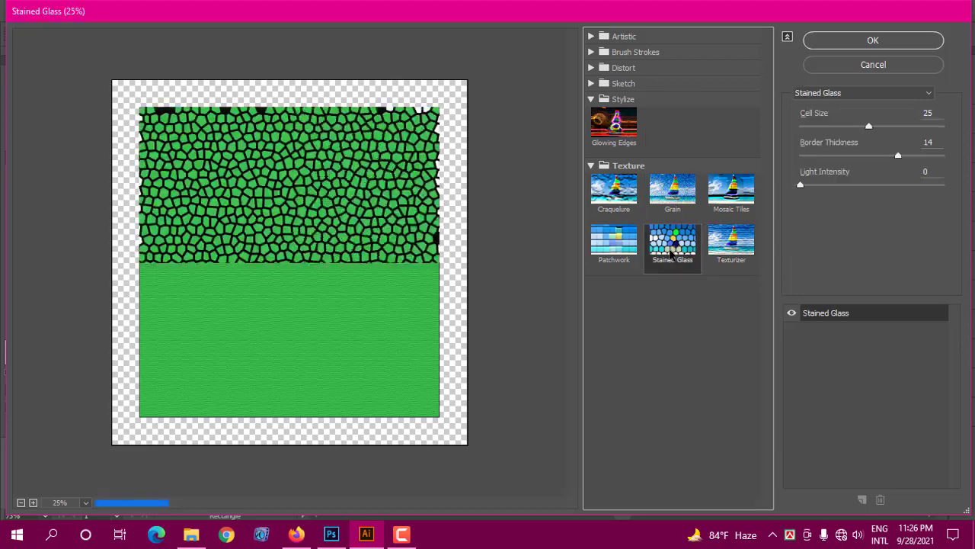
pyautogui.click(715, 237)
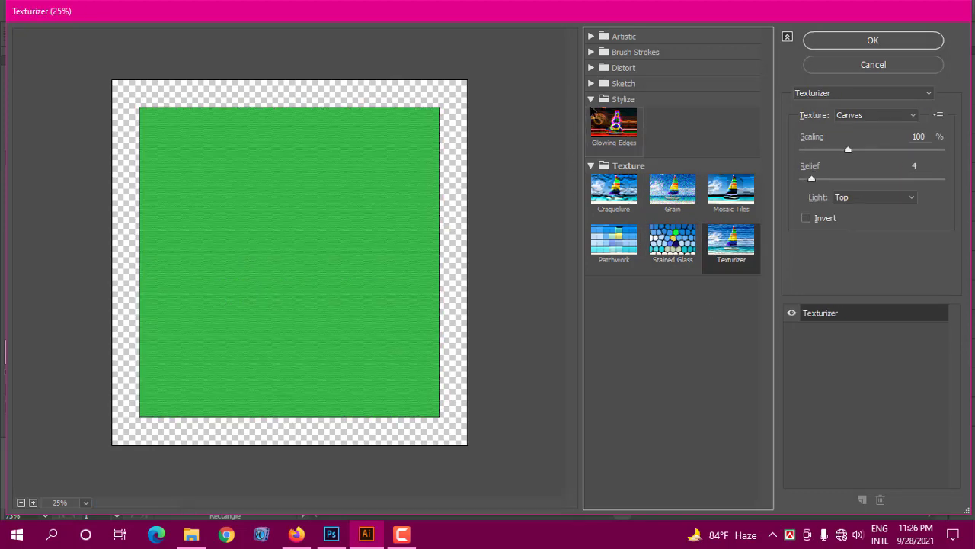
pyautogui.click(594, 114)
pyautogui.click(591, 99)
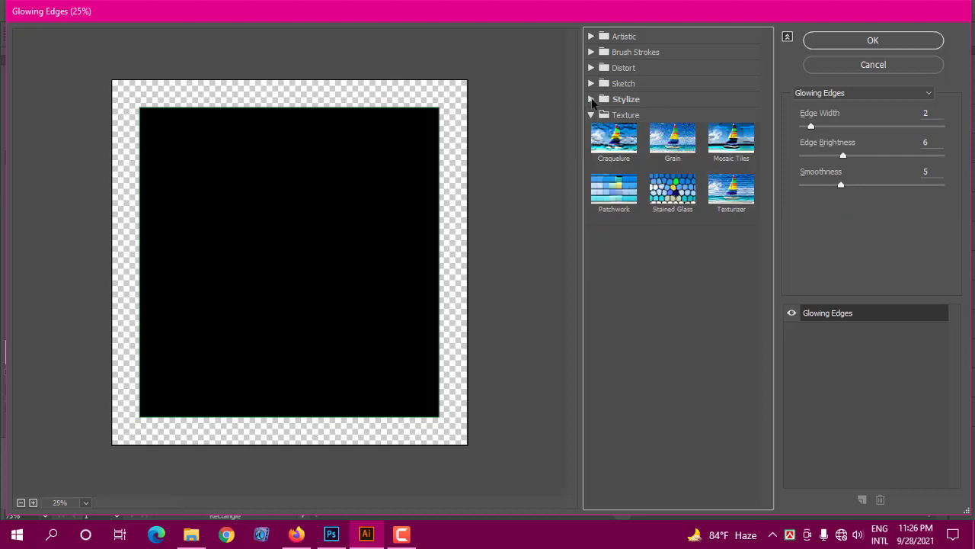
# Try Stained Glass and Grain, then settle on Mosaic Tiles (tile size 12, grout 3, lighten 9).
pyautogui.click(591, 114)
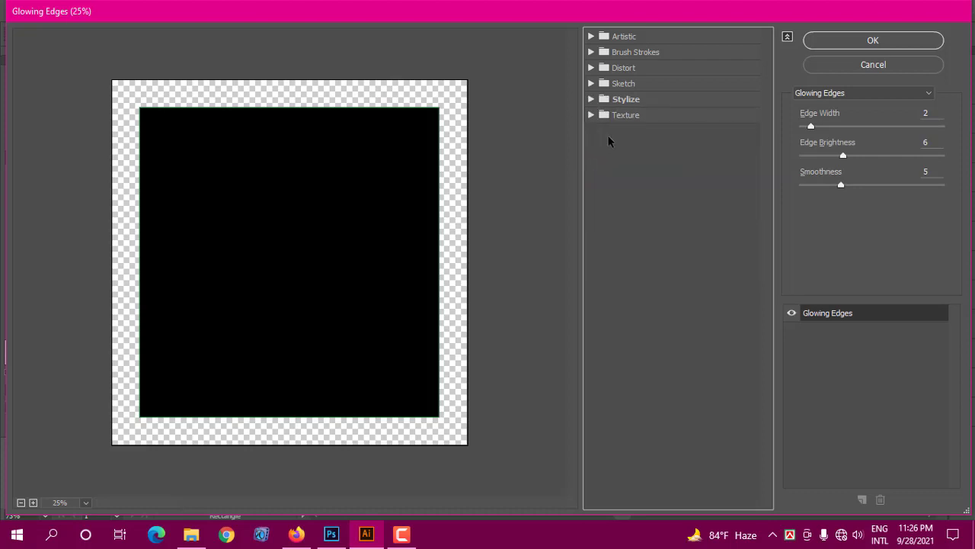
pyautogui.click(607, 115)
pyautogui.click(670, 198)
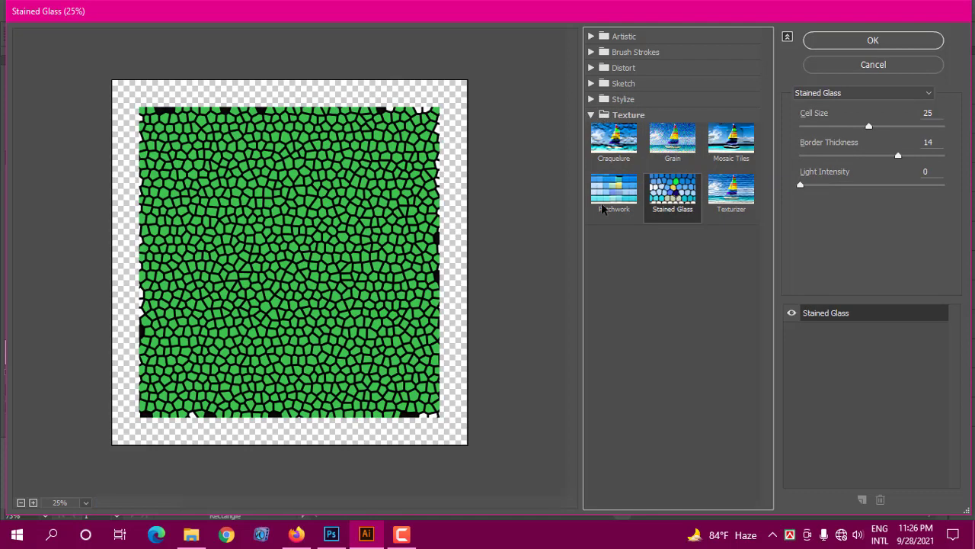
pyautogui.click(691, 150)
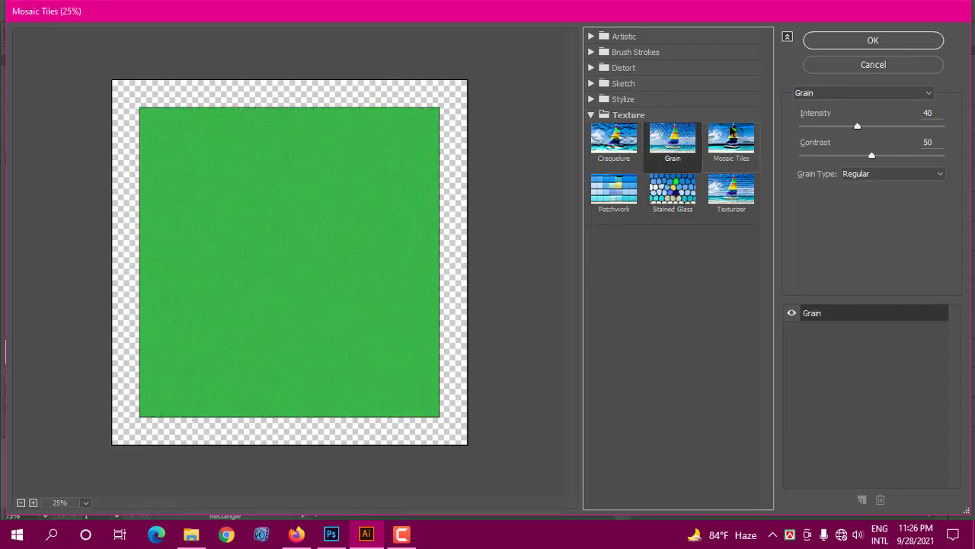
pyautogui.click(731, 132)
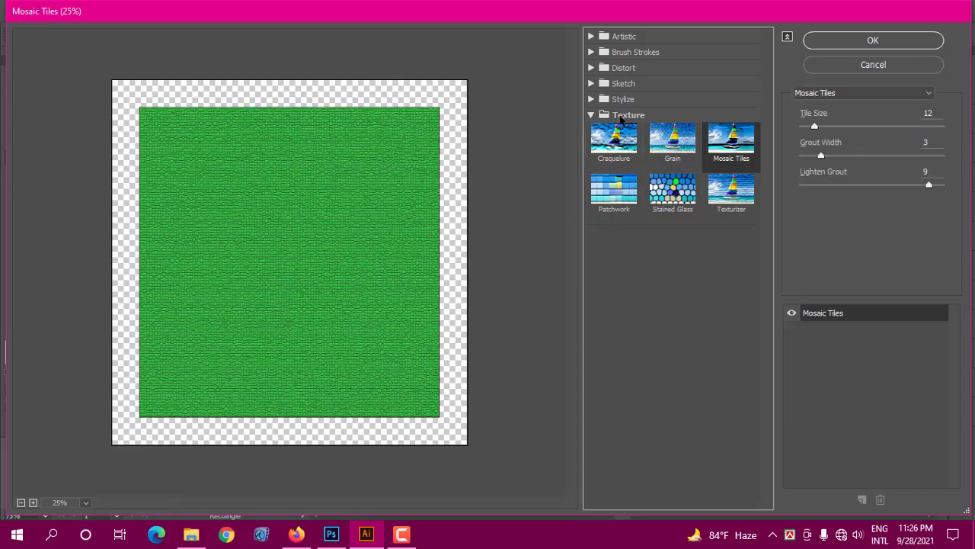
pyautogui.click(621, 115)
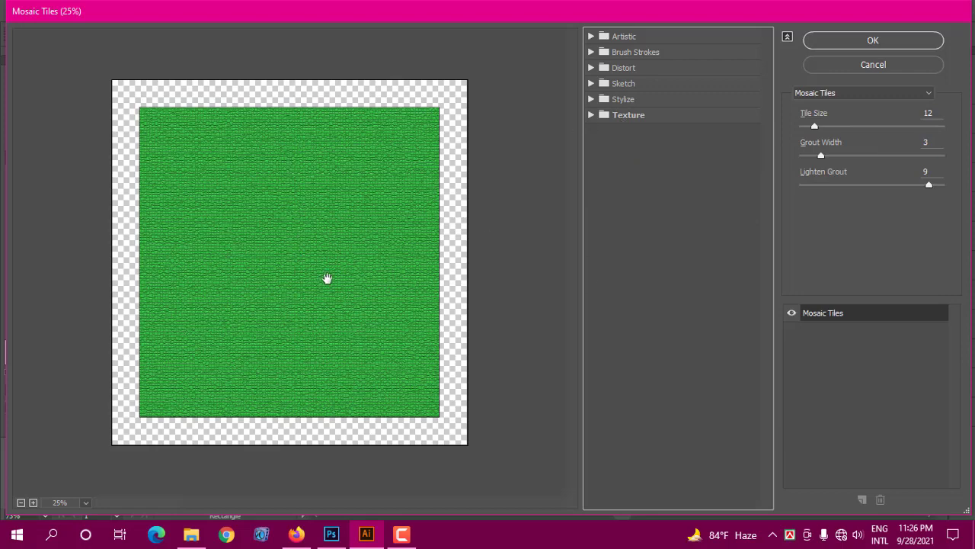
# Apply Mosaic Tiles, undo it, and refill the square with bright blue.
pyautogui.click(874, 41)
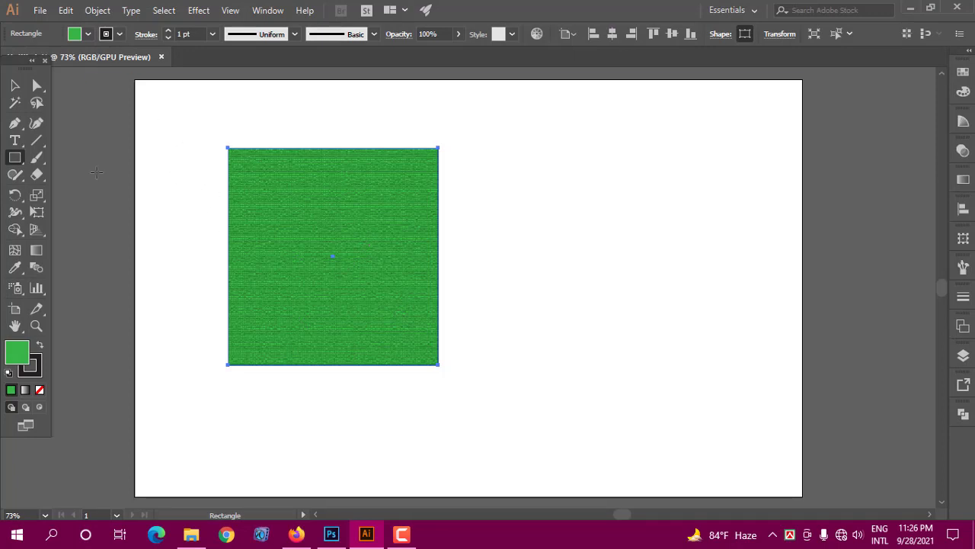
pyautogui.hotkey('ctrl', 'z')
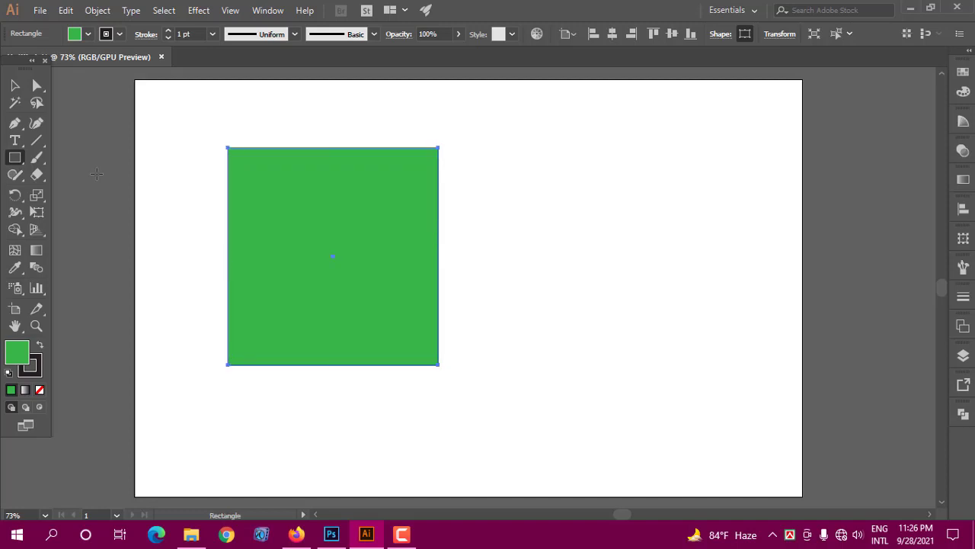
pyautogui.click(88, 34)
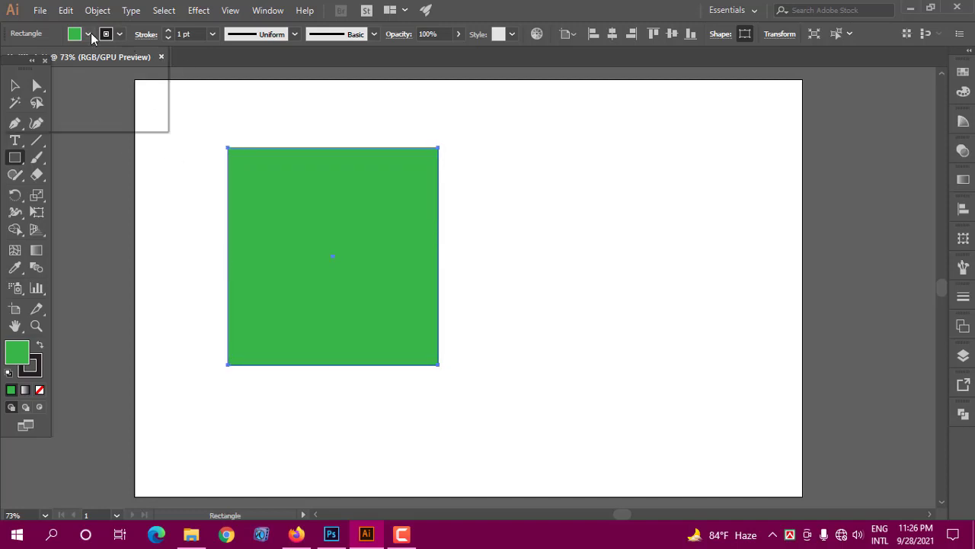
pyautogui.click(402, 254)
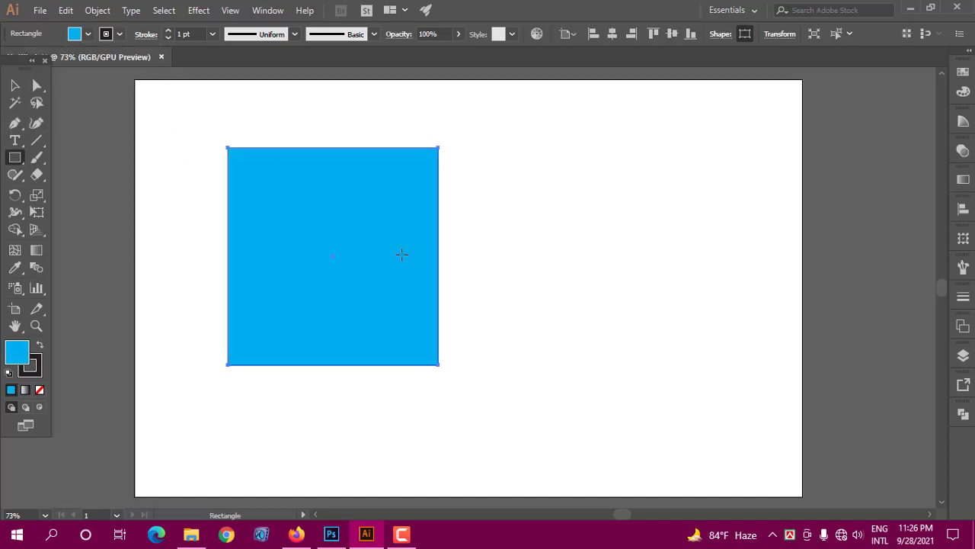
pyautogui.click(200, 12)
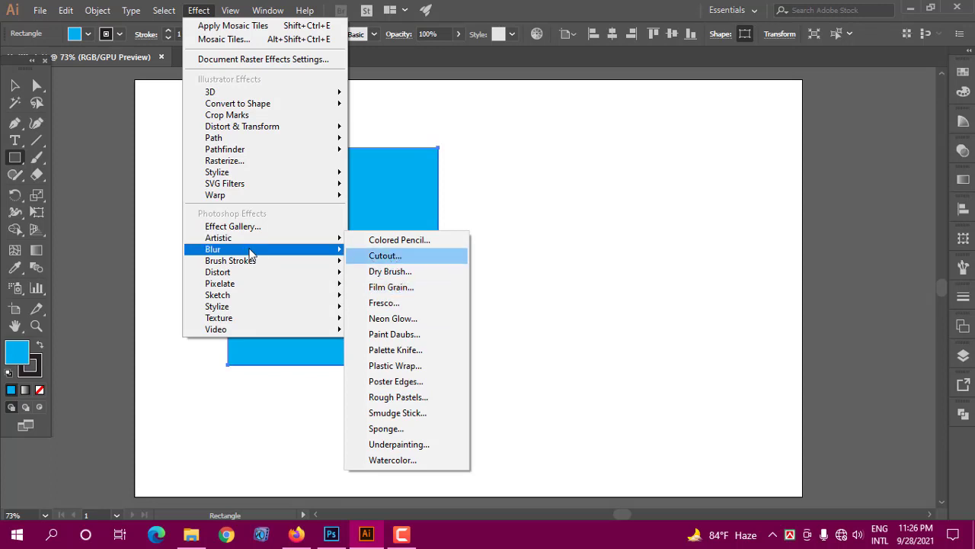
pyautogui.moveTo(219, 238)
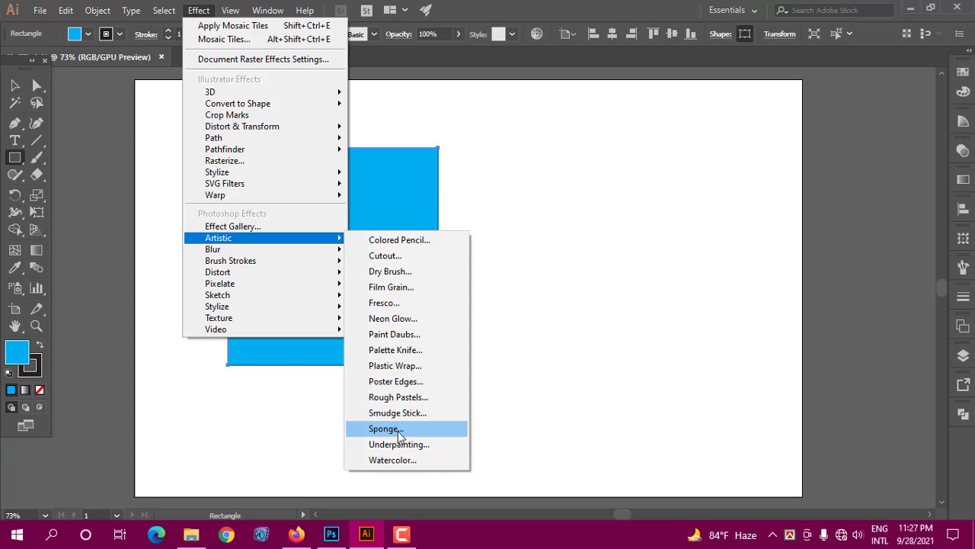
pyautogui.click(399, 433)
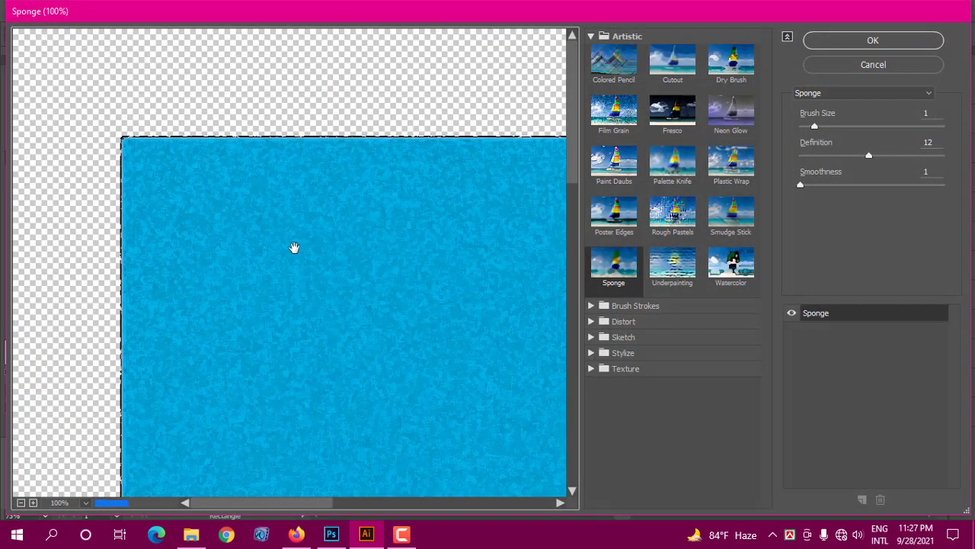
pyautogui.moveTo(386, 342); pyautogui.dragTo(305, 221)
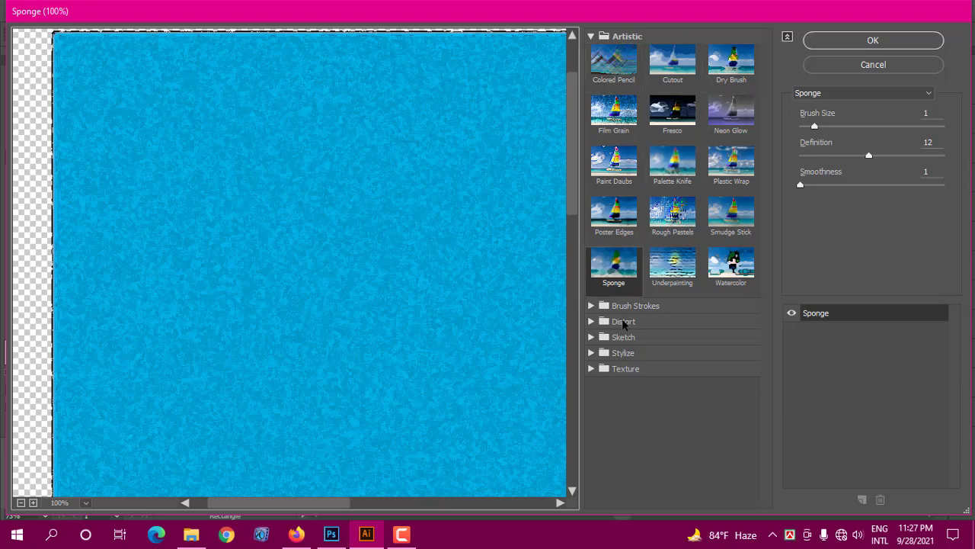
pyautogui.click(622, 368)
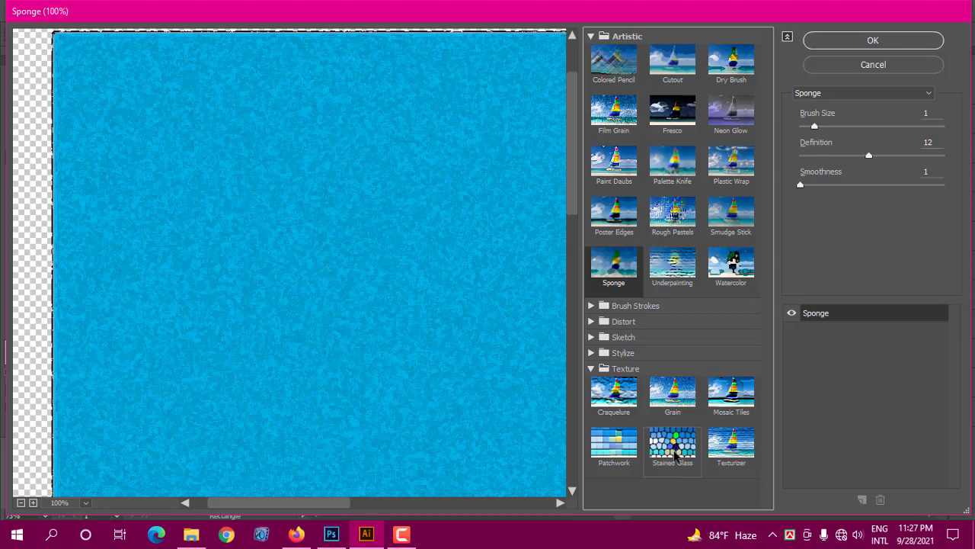
pyautogui.click(591, 36)
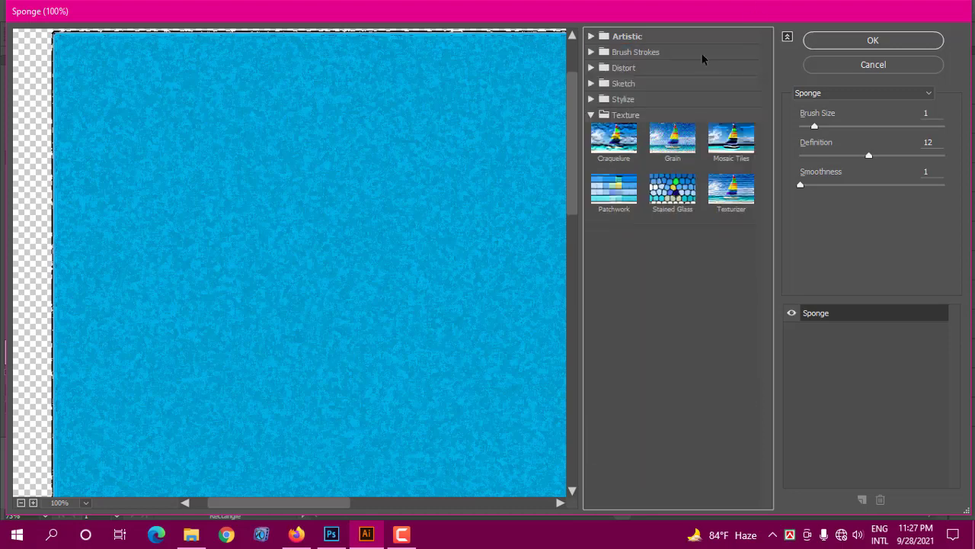
pyautogui.click(857, 68)
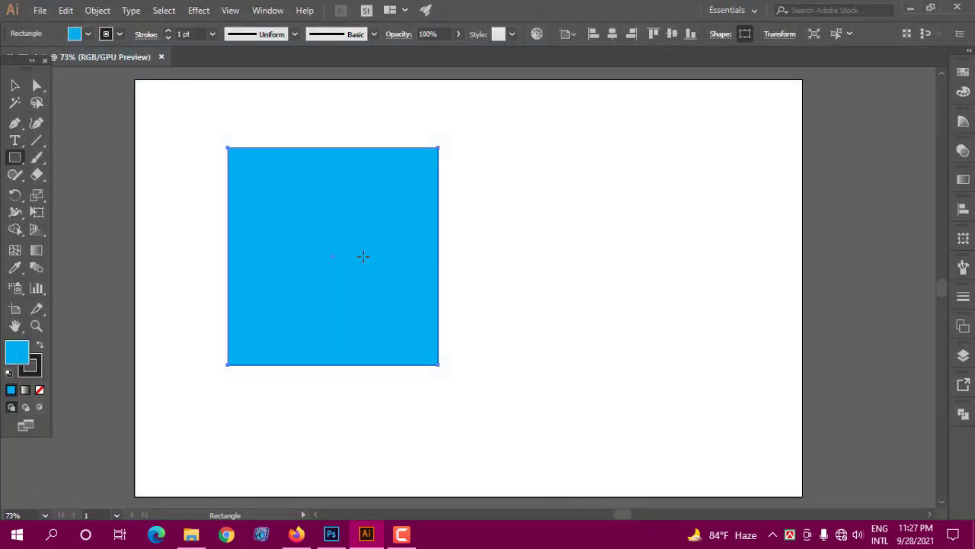
# Confirm Stained Glass on the blue square with cell size 2, border thickness 1, light intensity 6.
pyautogui.click(196, 10)
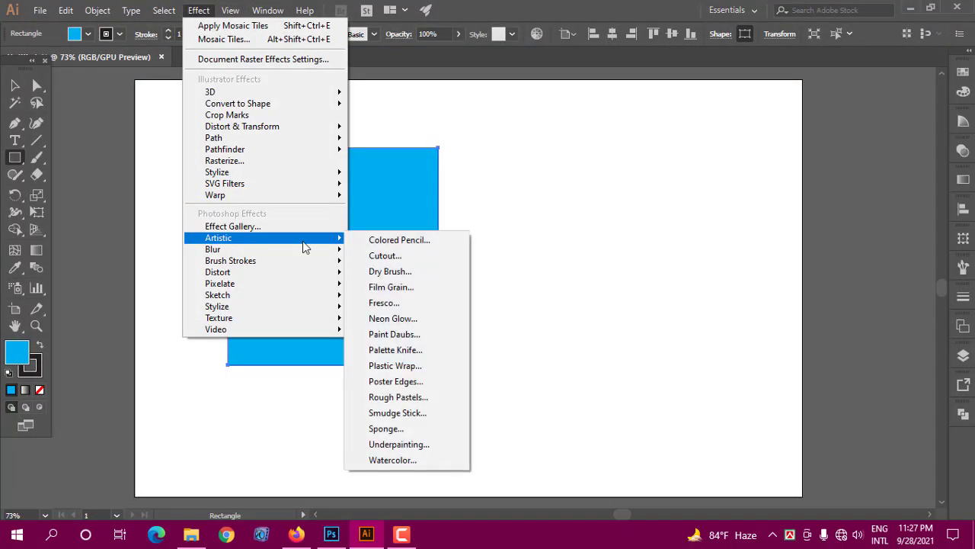
pyautogui.moveTo(218, 317)
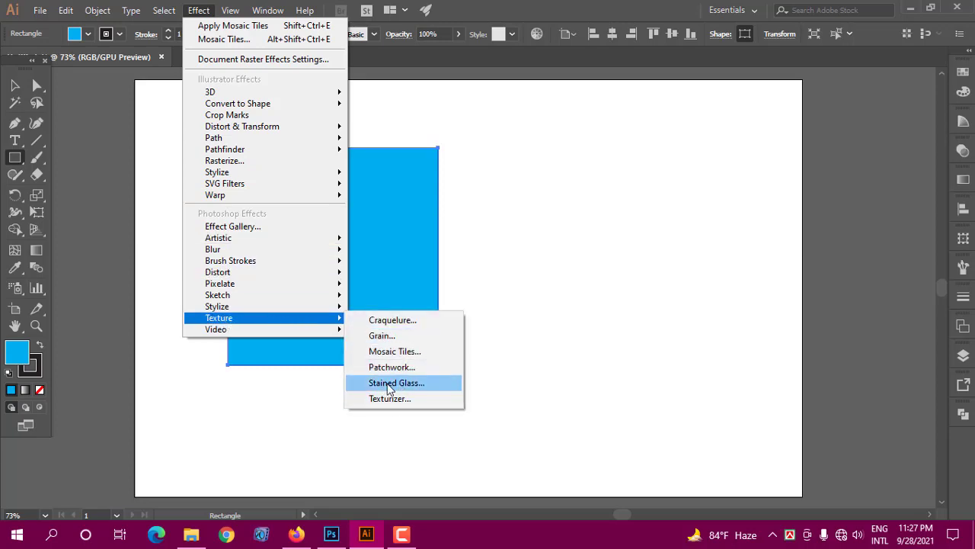
pyautogui.click(390, 383)
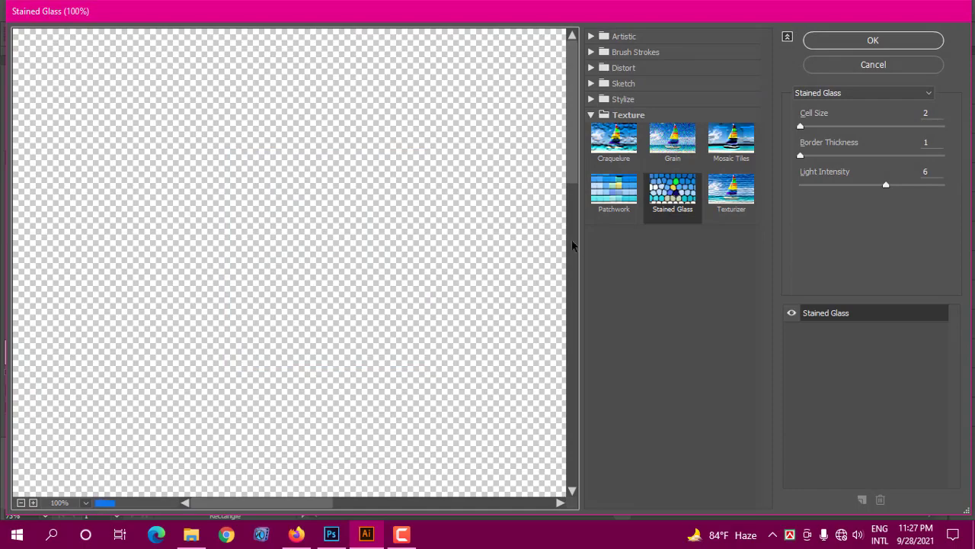
pyautogui.scroll(-1, 396, 240)
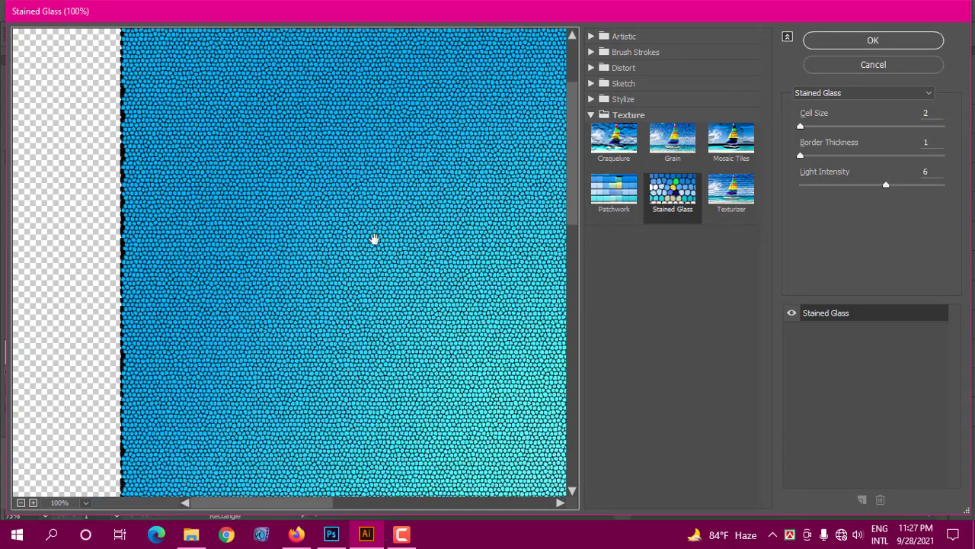
pyautogui.scroll(1, 374, 240)
pyautogui.hscroll(2, 422, 263)
pyautogui.hscroll(1, 351, 264)
pyautogui.hscroll(2, 366, 279)
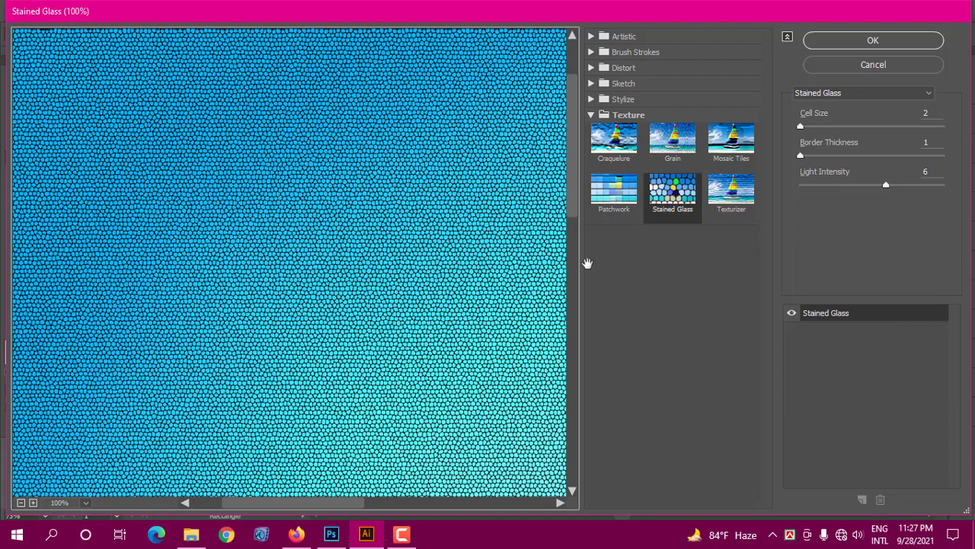
pyautogui.click(21, 502)
pyautogui.click(21, 502)
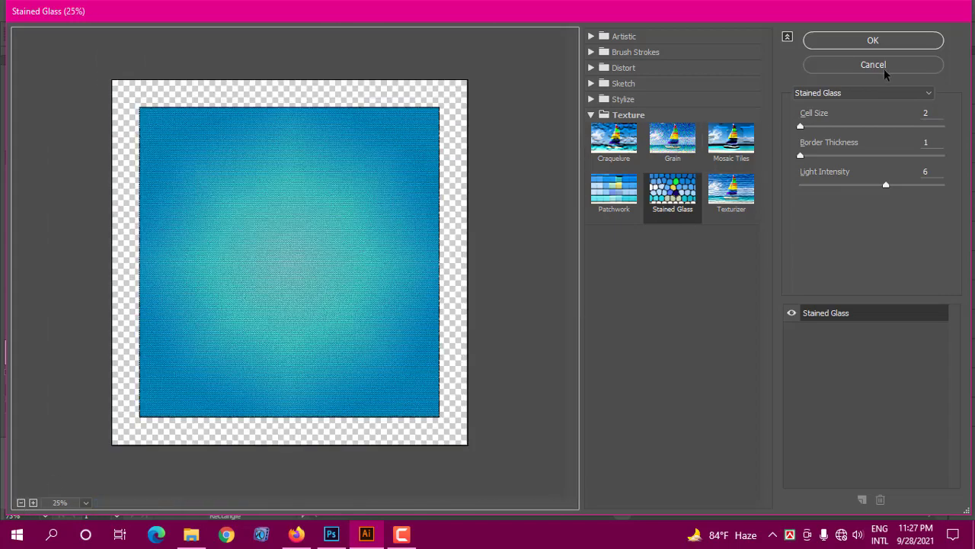
pyautogui.click(871, 41)
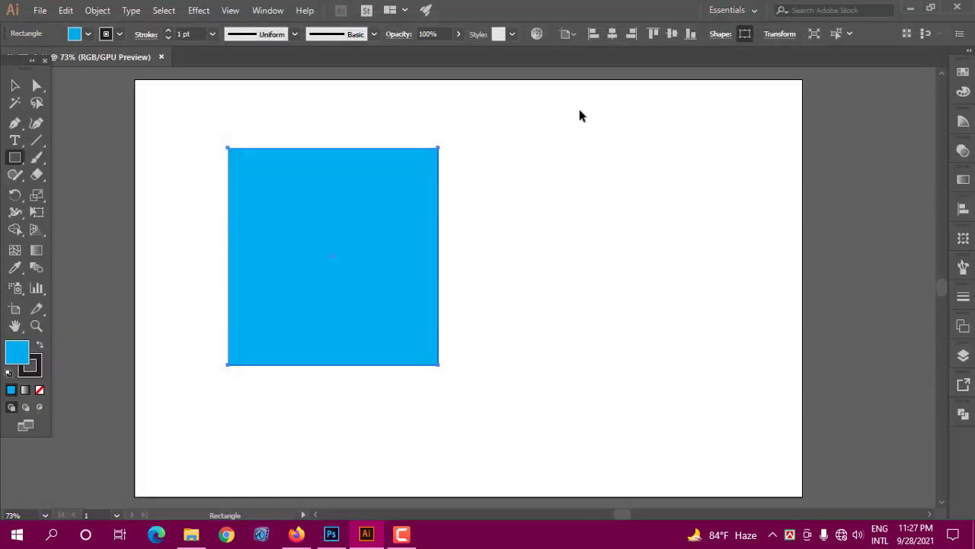
# Blur the blue square with Gaussian Blur, settling on a 2.9-pixel radius.
pyautogui.click(198, 10)
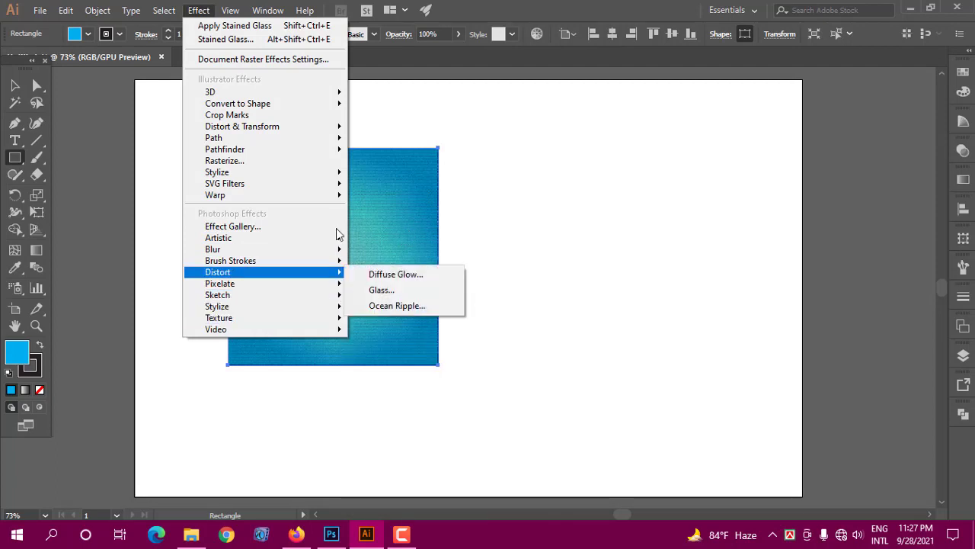
pyautogui.moveTo(229, 249)
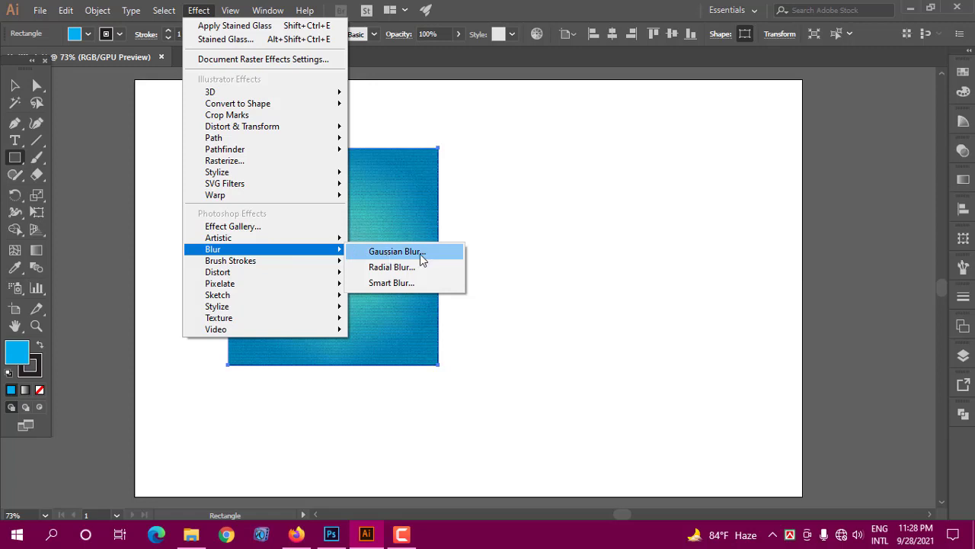
pyautogui.click(411, 255)
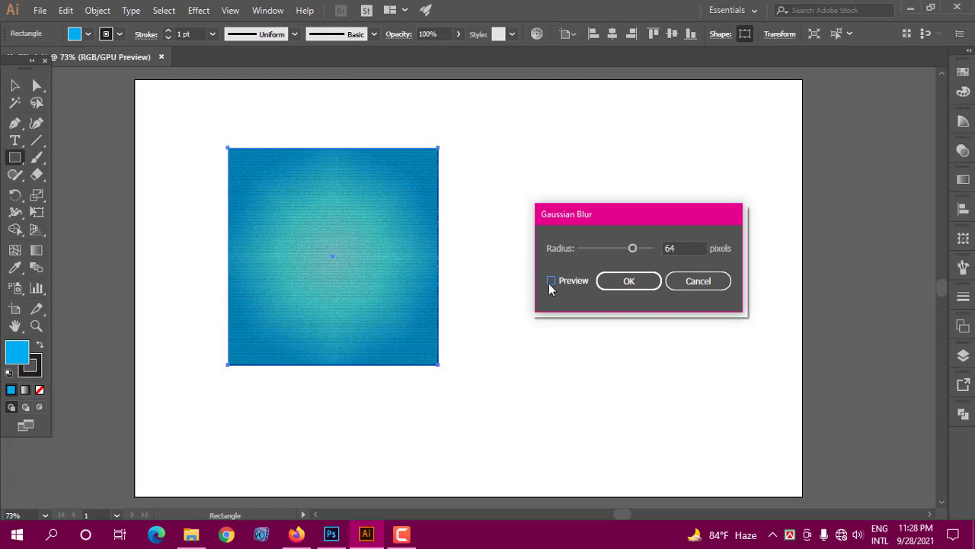
pyautogui.click(551, 281)
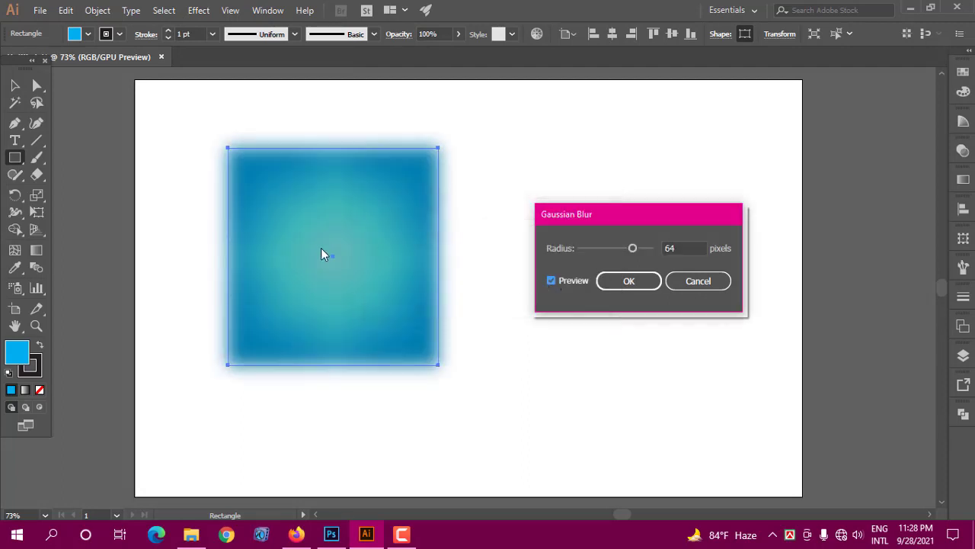
pyautogui.click(603, 249)
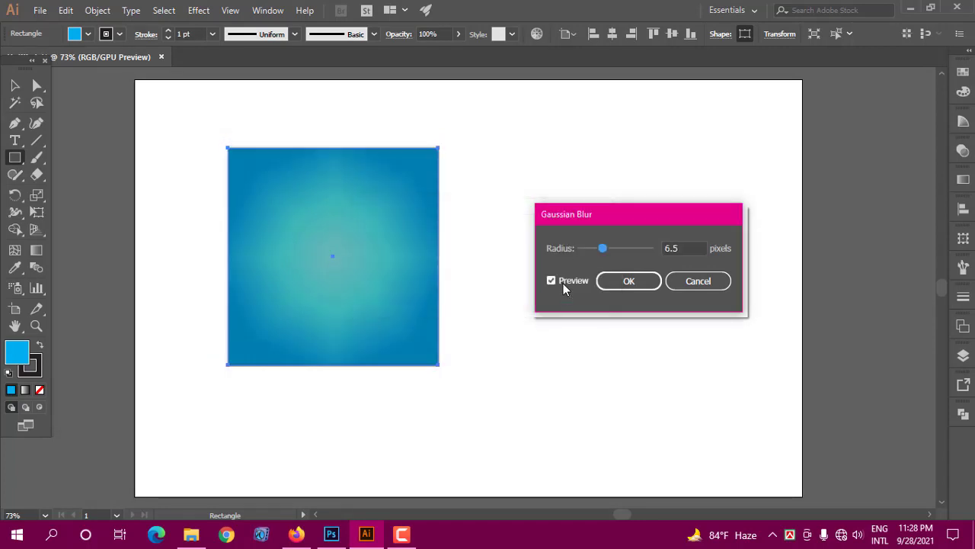
pyautogui.click(563, 283)
pyautogui.click(591, 248)
pyautogui.click(560, 283)
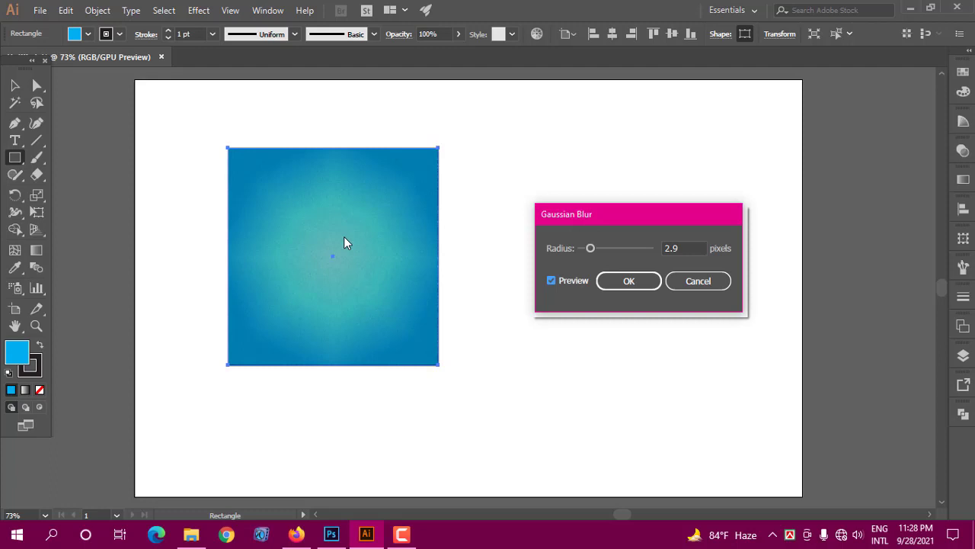
pyautogui.click(632, 283)
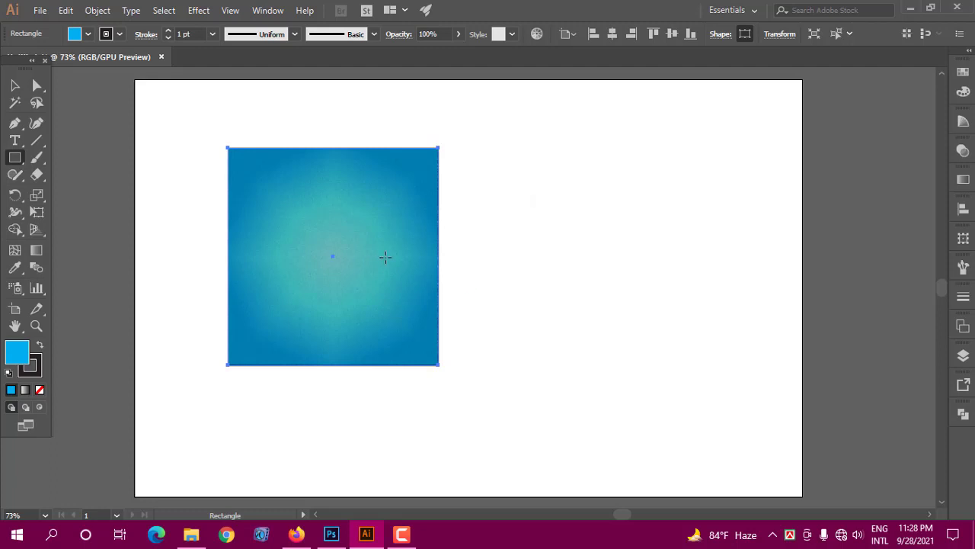
# Place the last Downloads photo, a printed document, beside the blue square and embed it.
pyautogui.click(40, 11)
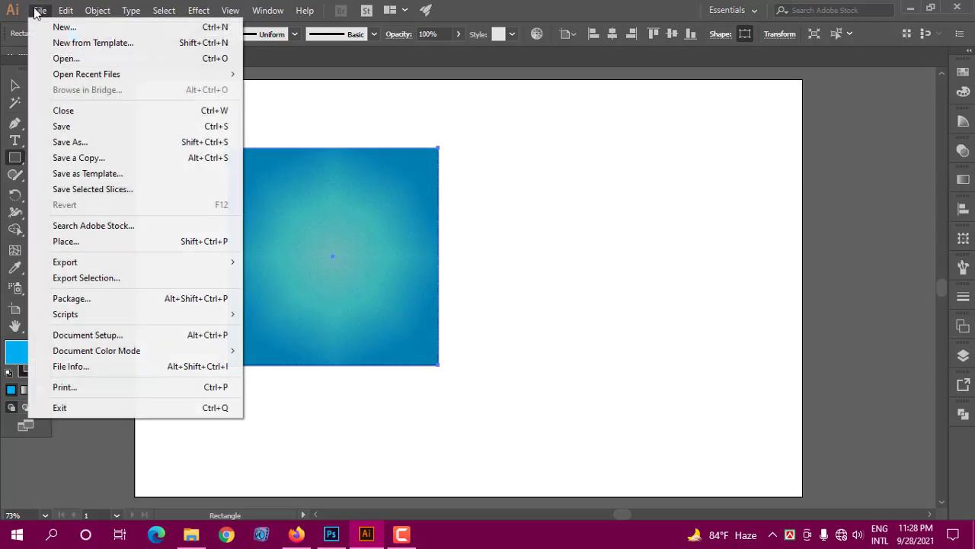
pyautogui.click(67, 241)
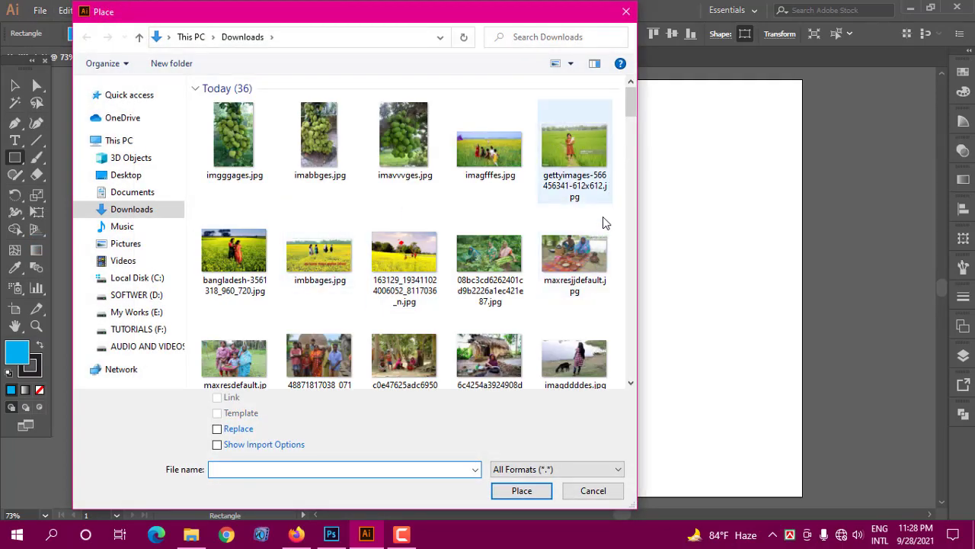
pyautogui.moveTo(630, 99); pyautogui.dragTo(630, 156)
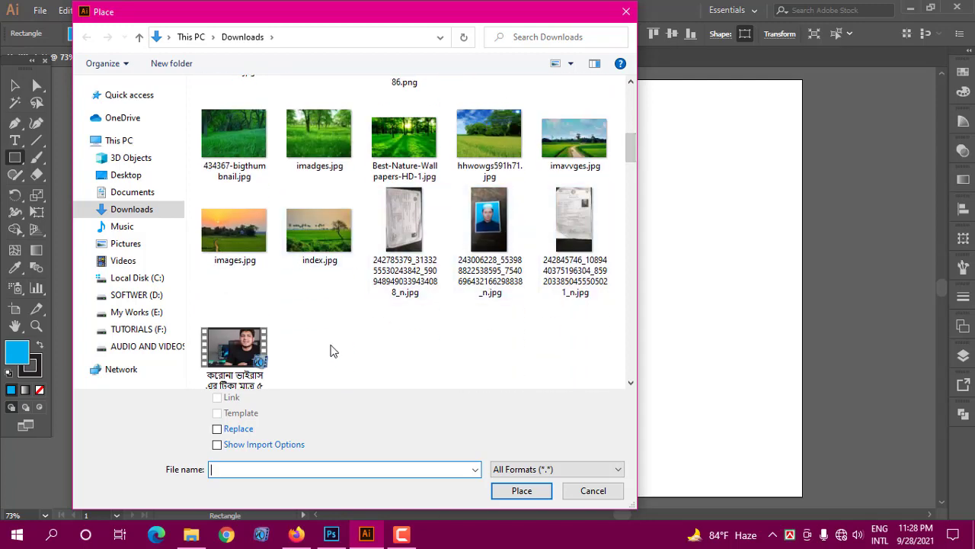
pyautogui.click(577, 224)
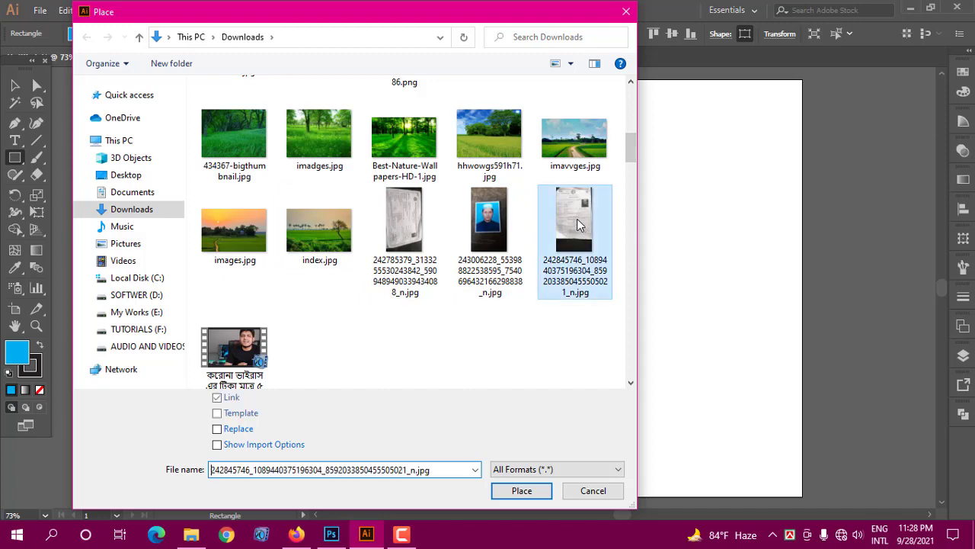
pyautogui.click(522, 490)
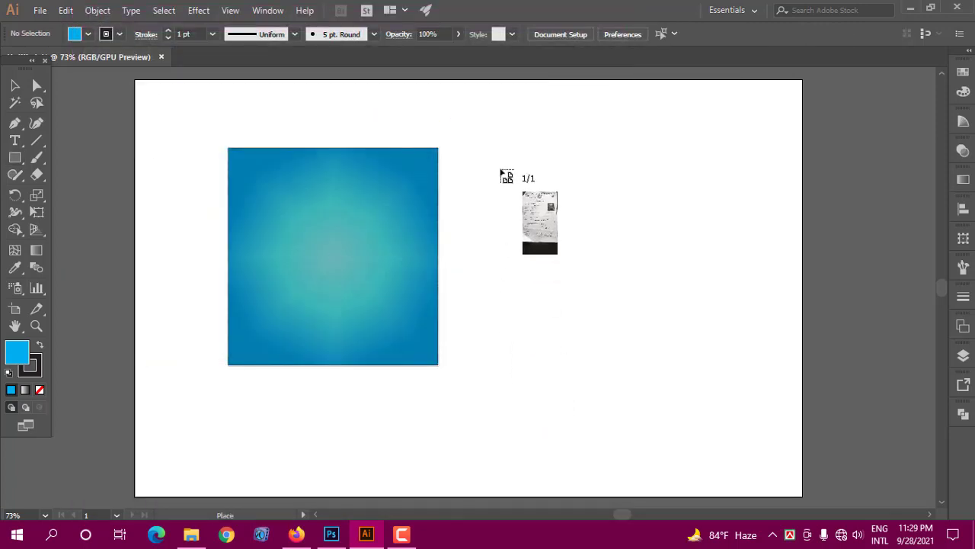
pyautogui.moveTo(499, 153); pyautogui.dragTo(656, 390)
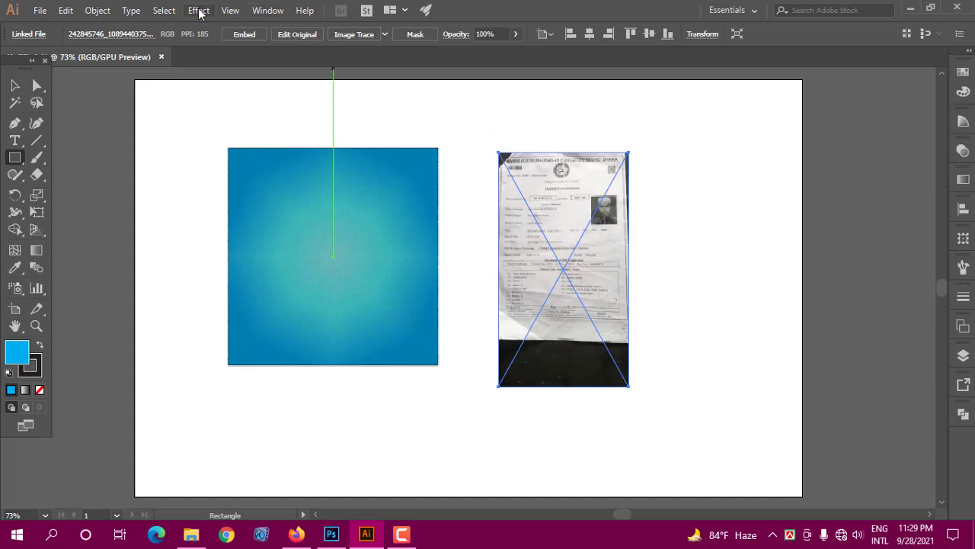
pyautogui.click(251, 38)
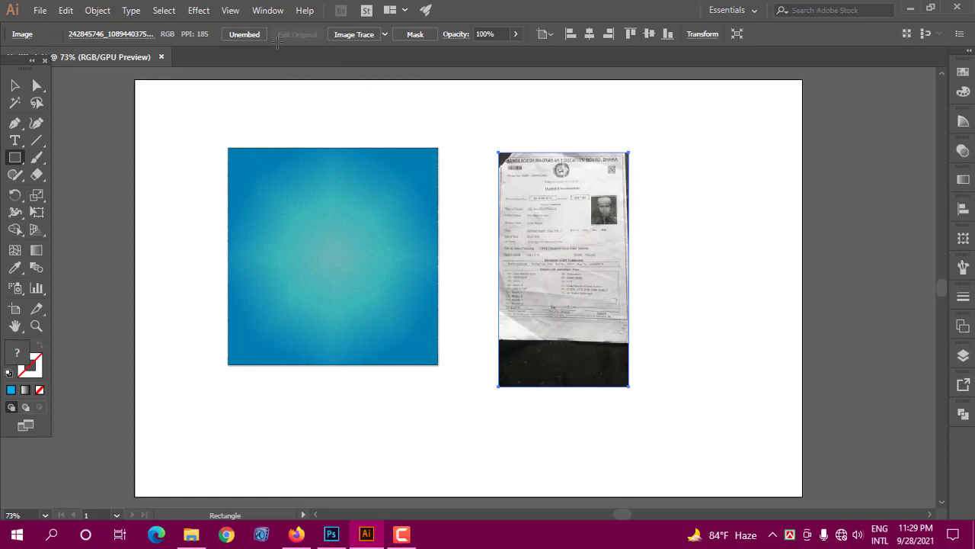
pyautogui.click(196, 11)
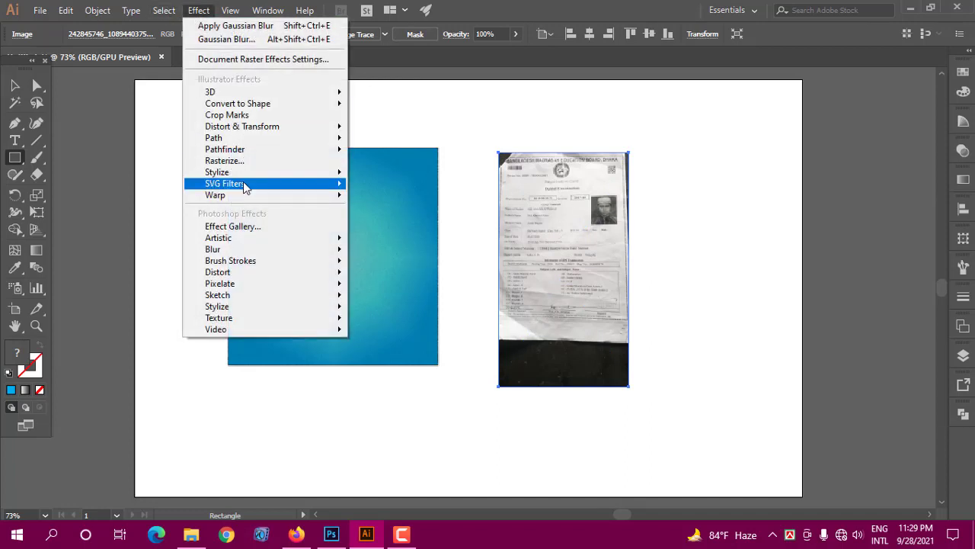
pyautogui.moveTo(252, 249)
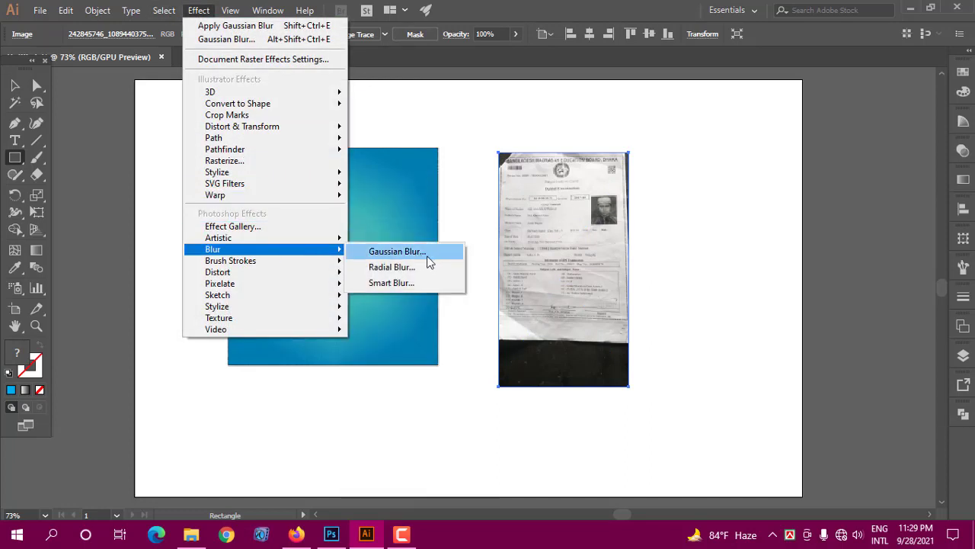
pyautogui.click(402, 256)
pyautogui.moveTo(631, 220); pyautogui.dragTo(705, 203)
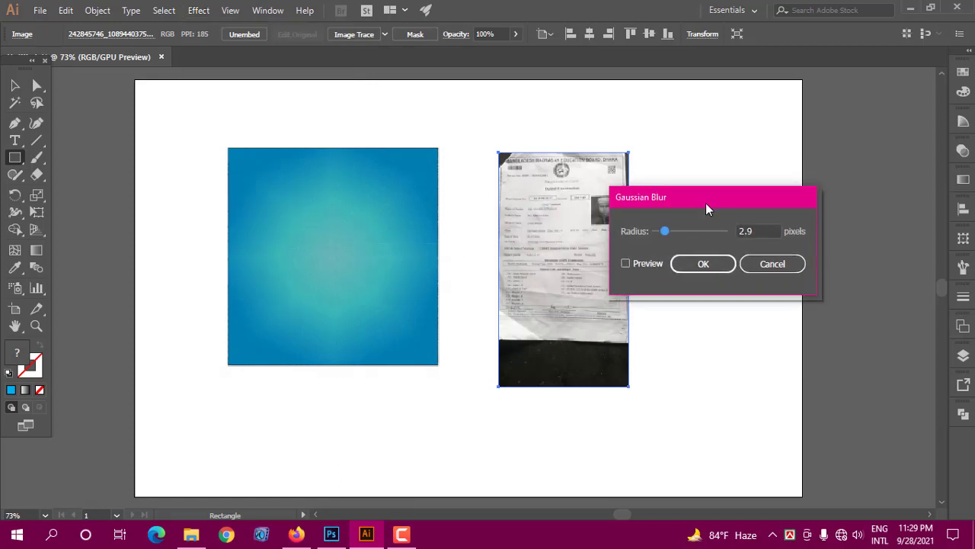
pyautogui.click(646, 263)
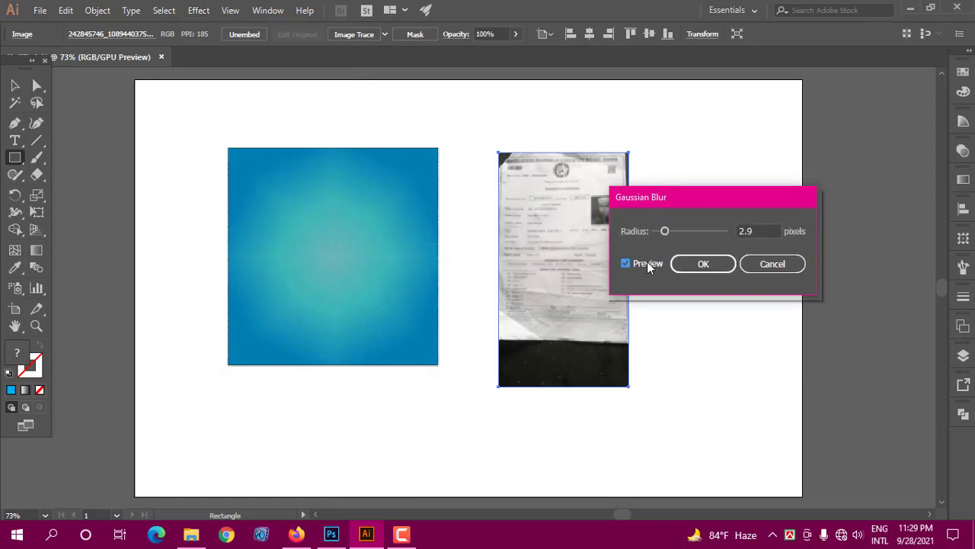
pyautogui.click(680, 233)
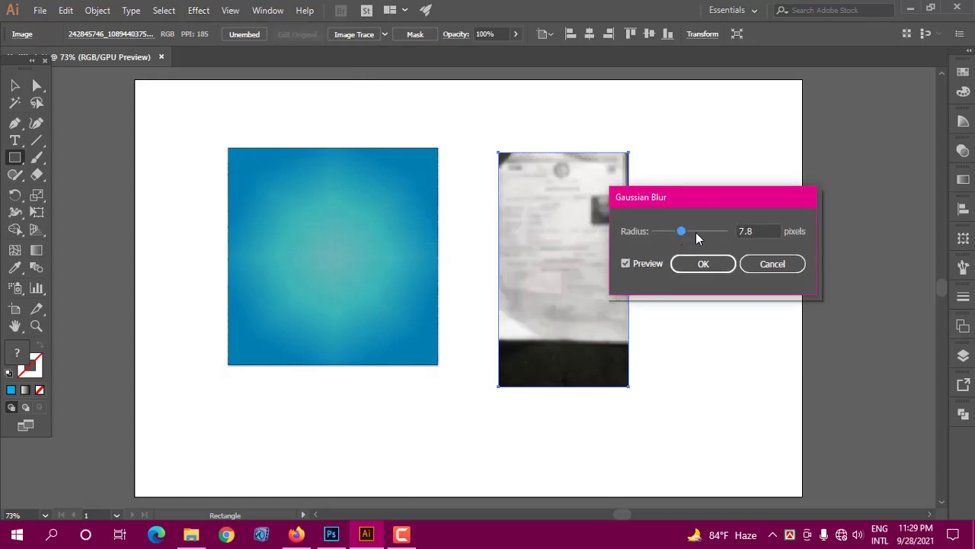
pyautogui.click(696, 232)
pyautogui.moveTo(702, 233); pyautogui.dragTo(706, 233)
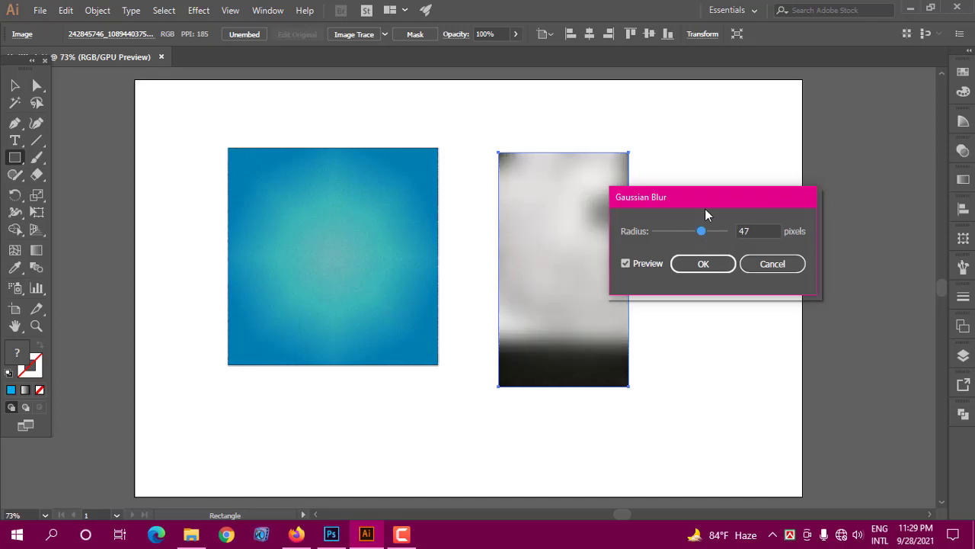
pyautogui.moveTo(721, 201); pyautogui.dragTo(718, 176)
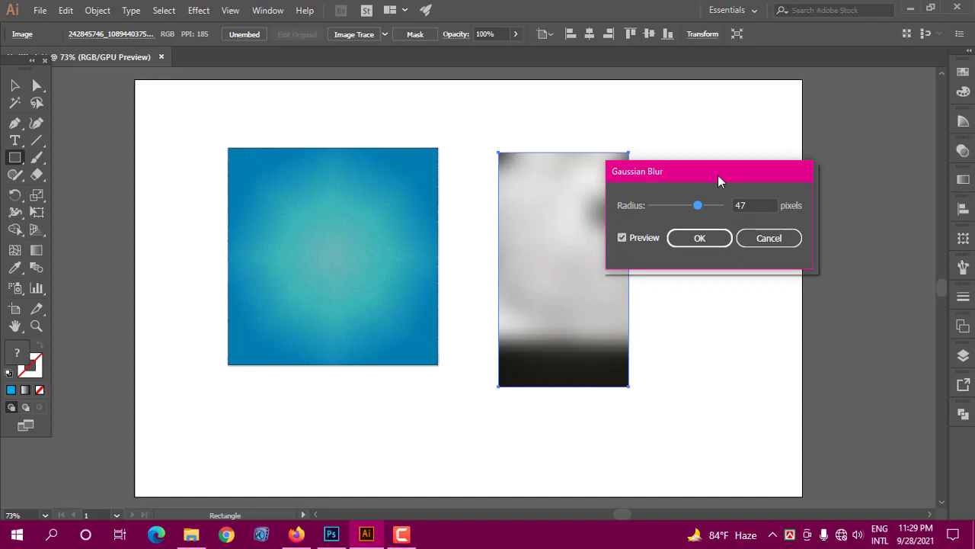
pyautogui.click(699, 238)
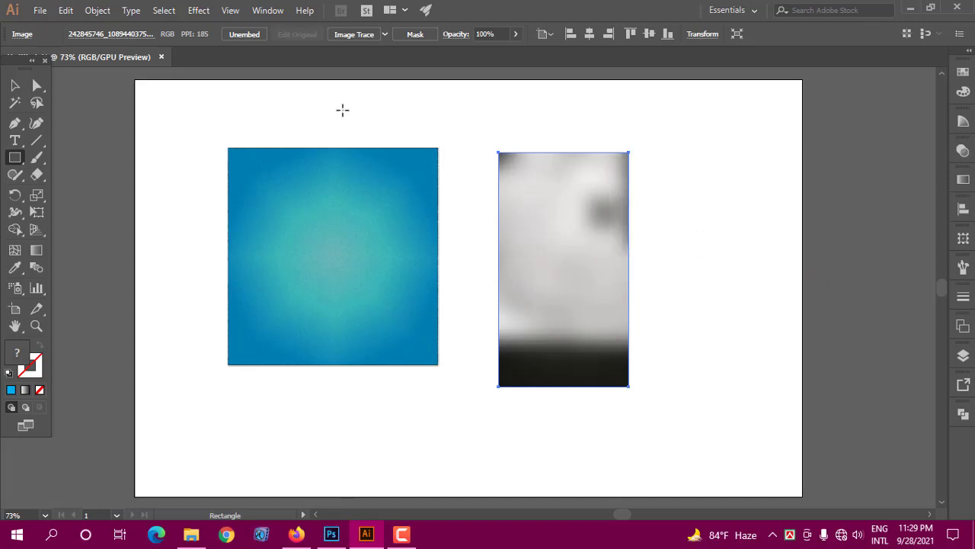
pyautogui.click(198, 13)
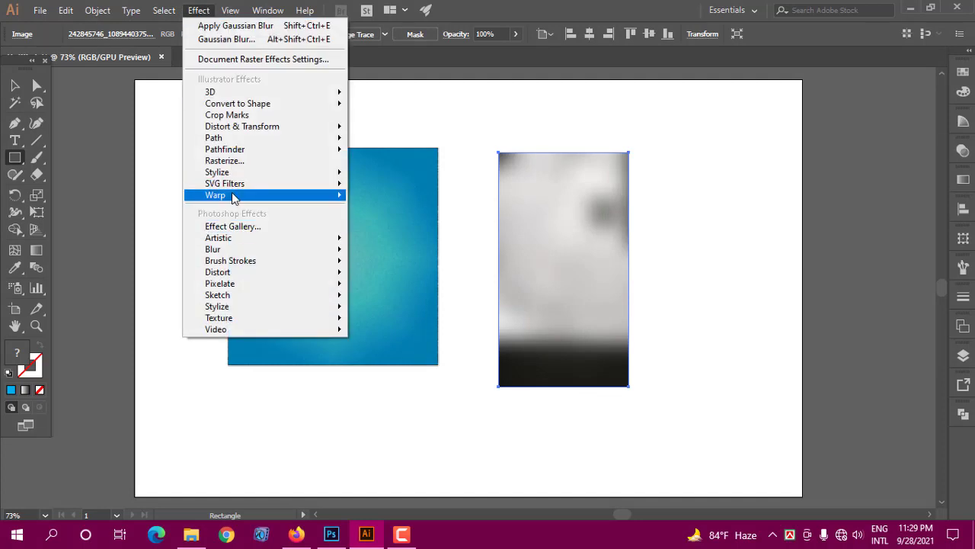
pyautogui.click(563, 234)
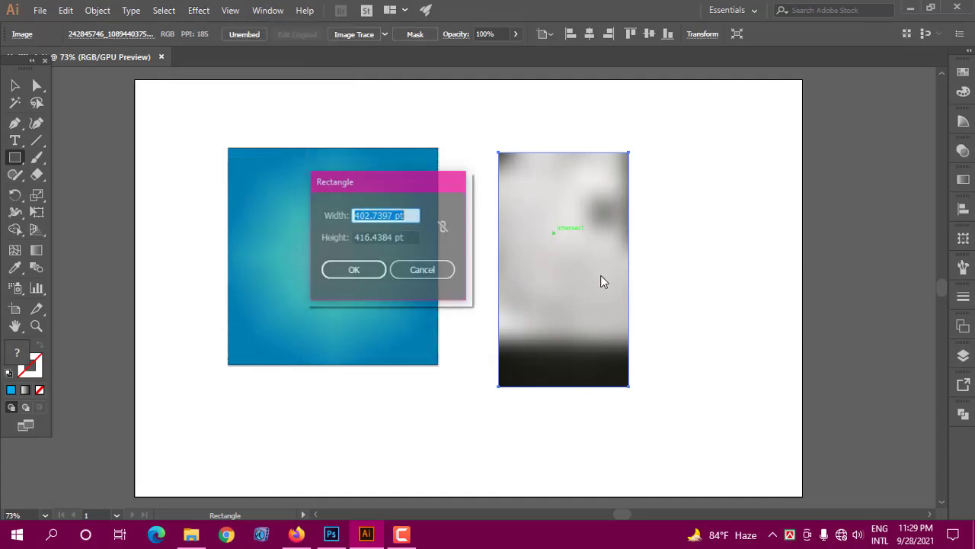
pyautogui.click(438, 273)
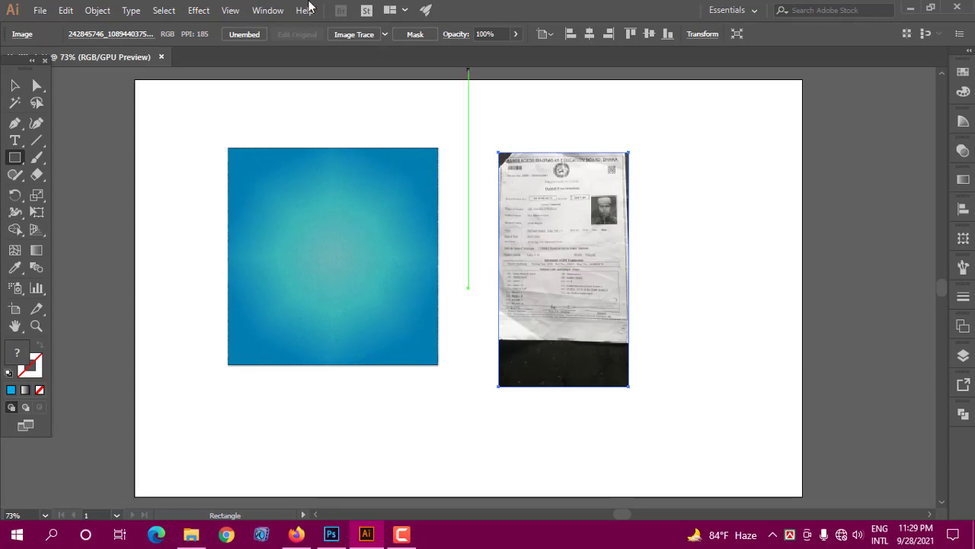
pyautogui.click(202, 15)
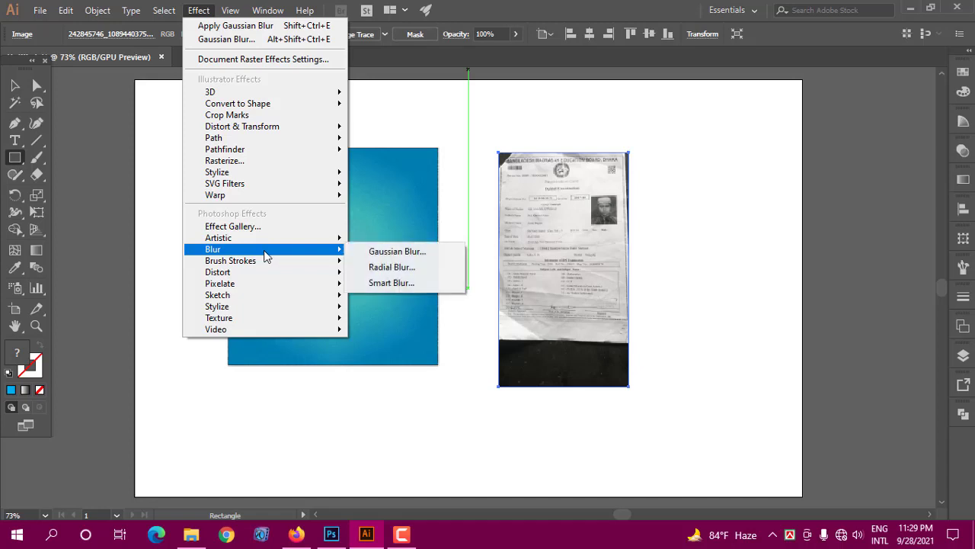
pyautogui.moveTo(213, 249)
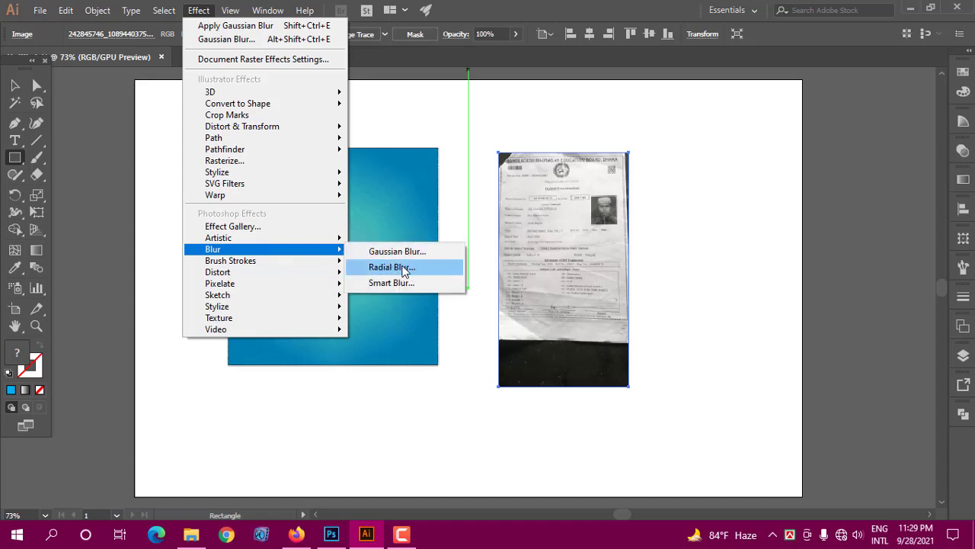
pyautogui.click(404, 268)
pyautogui.moveTo(841, 159); pyautogui.dragTo(830, 125)
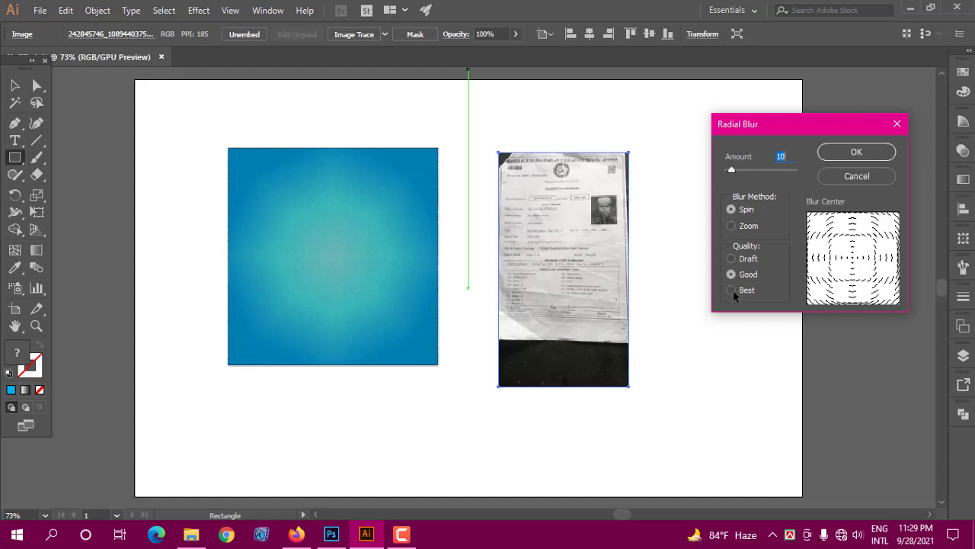
pyautogui.click(752, 170)
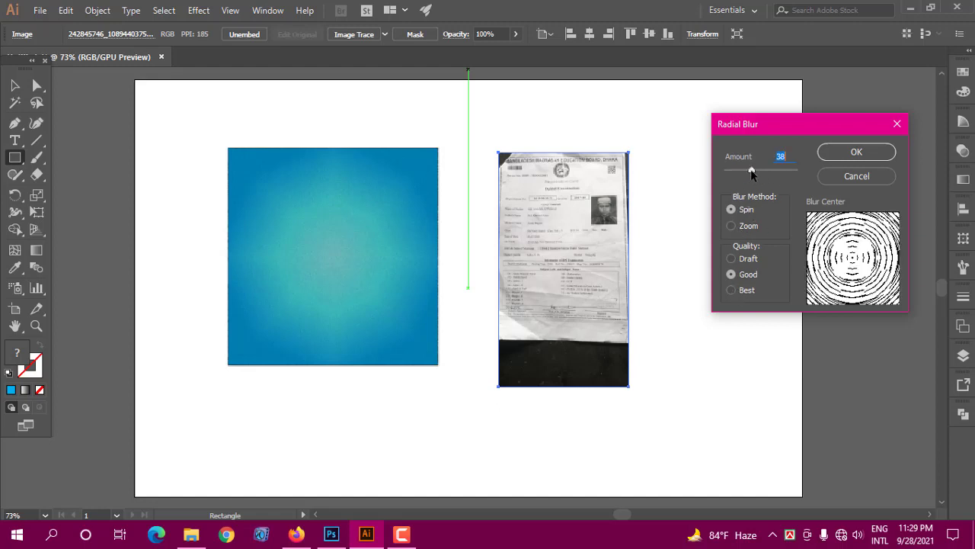
pyautogui.click(746, 229)
pyautogui.click(733, 211)
pyautogui.click(854, 154)
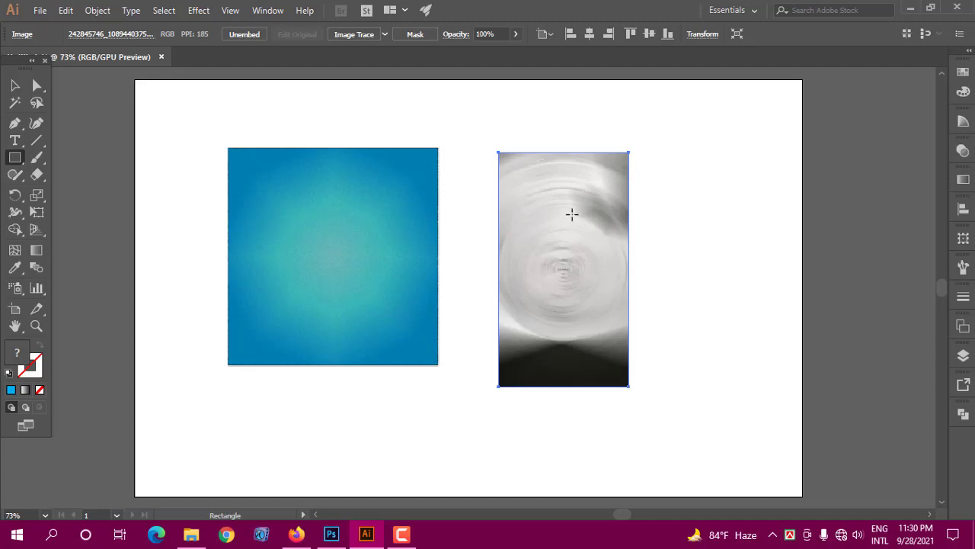
pyautogui.hotkey('ctrl', 'z')
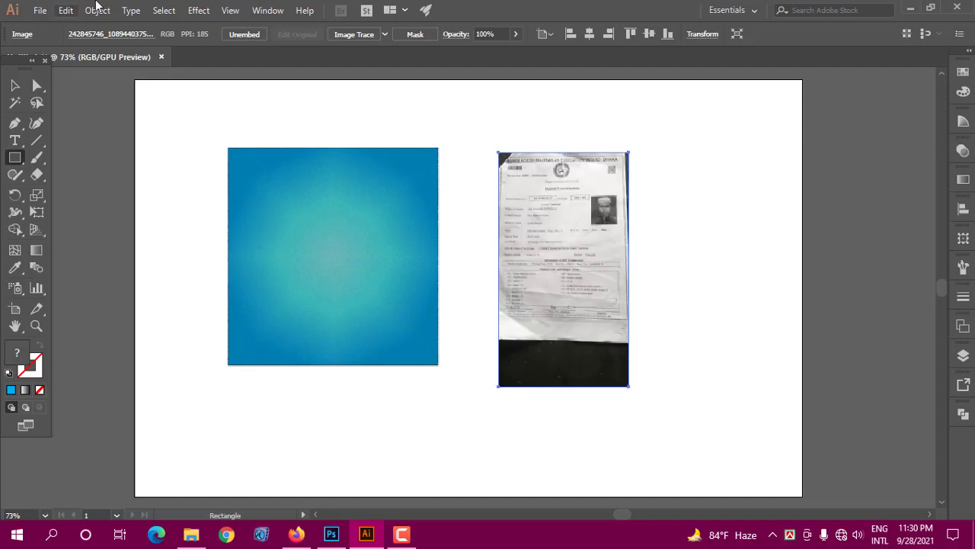
# Apply Smart Blur to the document photo with Radius 22.2 and Threshold 32.6.
pyautogui.click(200, 10)
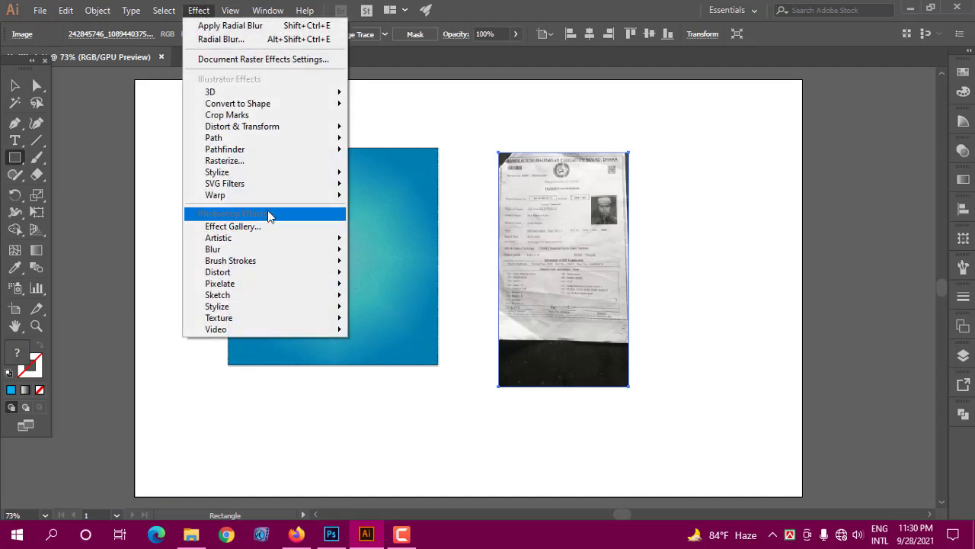
pyautogui.moveTo(212, 249)
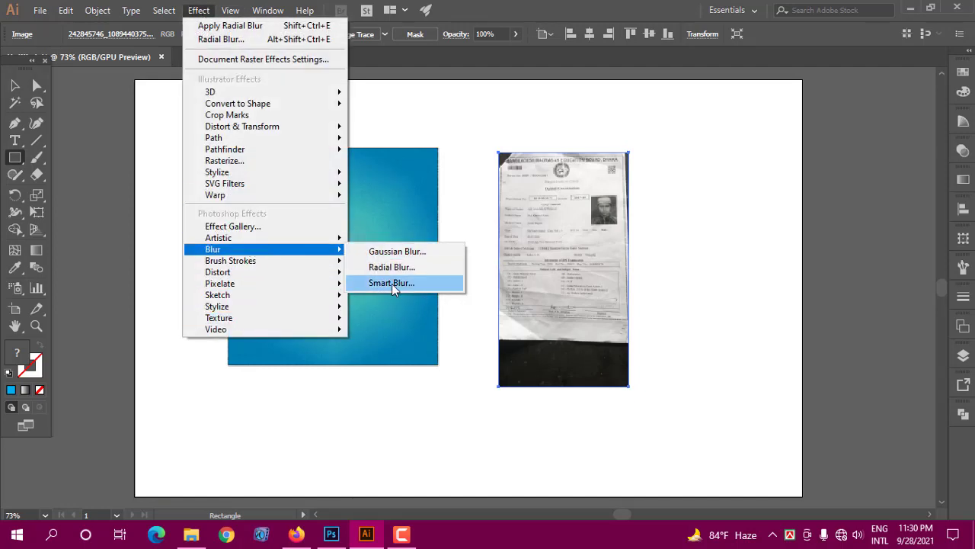
pyautogui.click(392, 283)
pyautogui.moveTo(728, 123); pyautogui.dragTo(727, 165)
pyautogui.moveTo(720, 261)
pyautogui.mouseDown()
pyautogui.moveTo(737, 276)
pyautogui.moveTo(728, 287)
pyautogui.mouseUp()
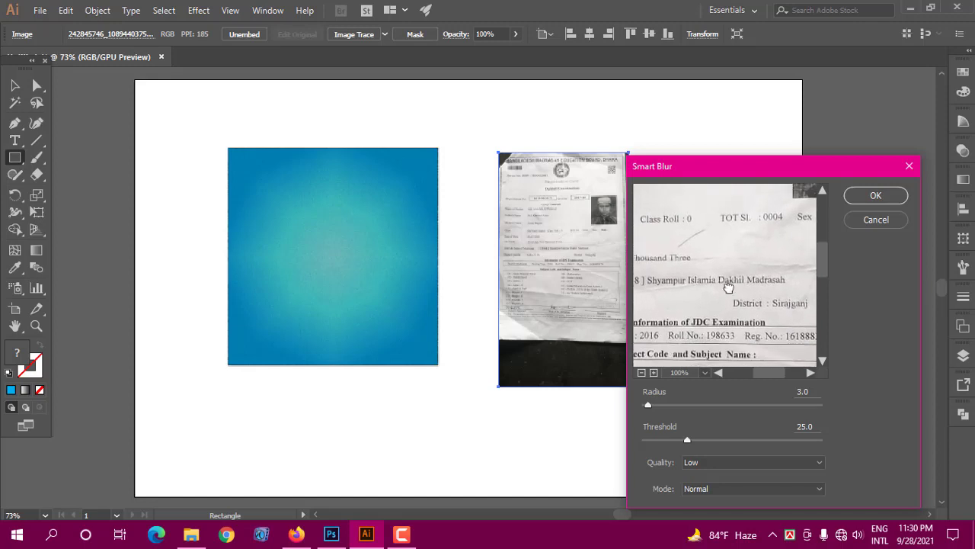
pyautogui.moveTo(709, 328); pyautogui.dragTo(726, 288)
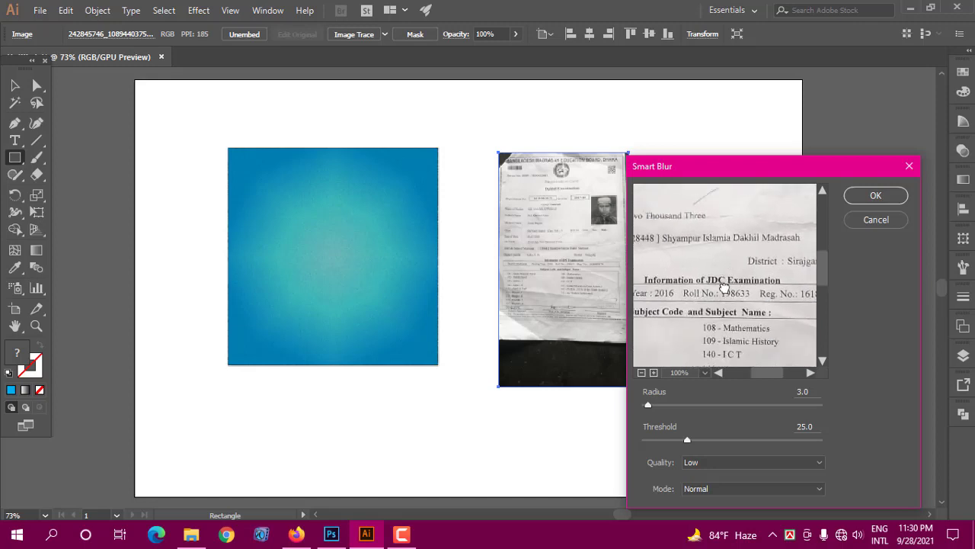
pyautogui.click(641, 372)
pyautogui.click(642, 371)
pyautogui.click(642, 372)
pyautogui.click(641, 371)
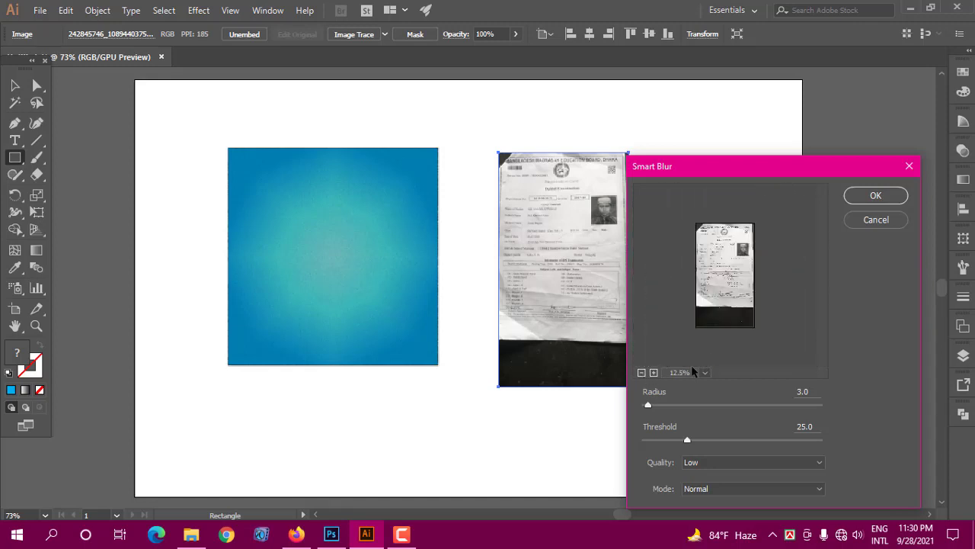
pyautogui.click(654, 372)
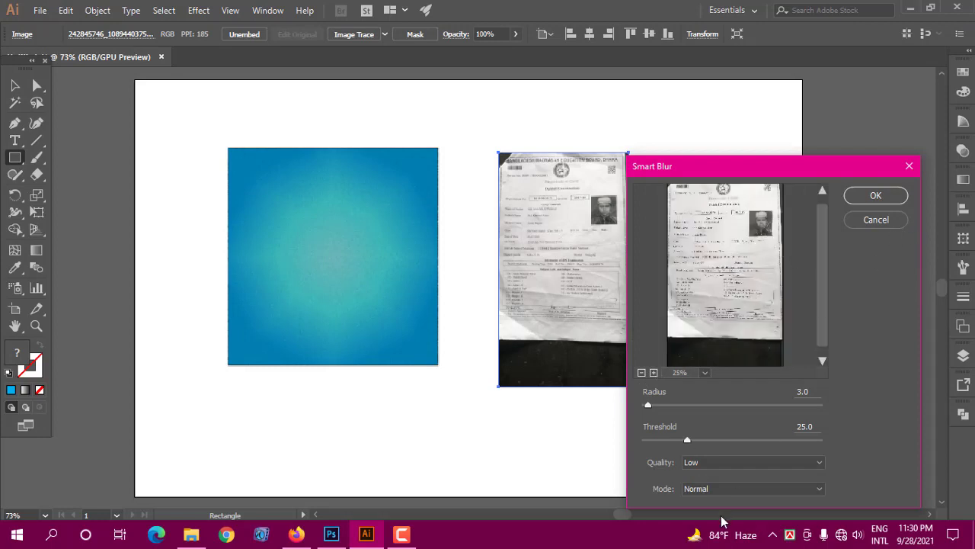
pyautogui.click(681, 404)
pyautogui.click(700, 440)
pyautogui.click(875, 196)
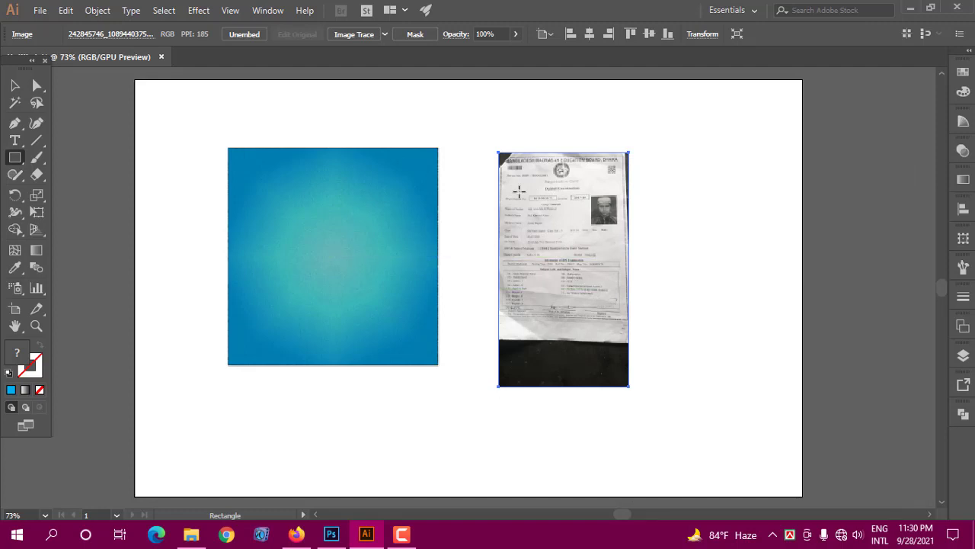
# Delete the scanned document image and the blue gradient square from the artboard.
pyautogui.click(14, 85)
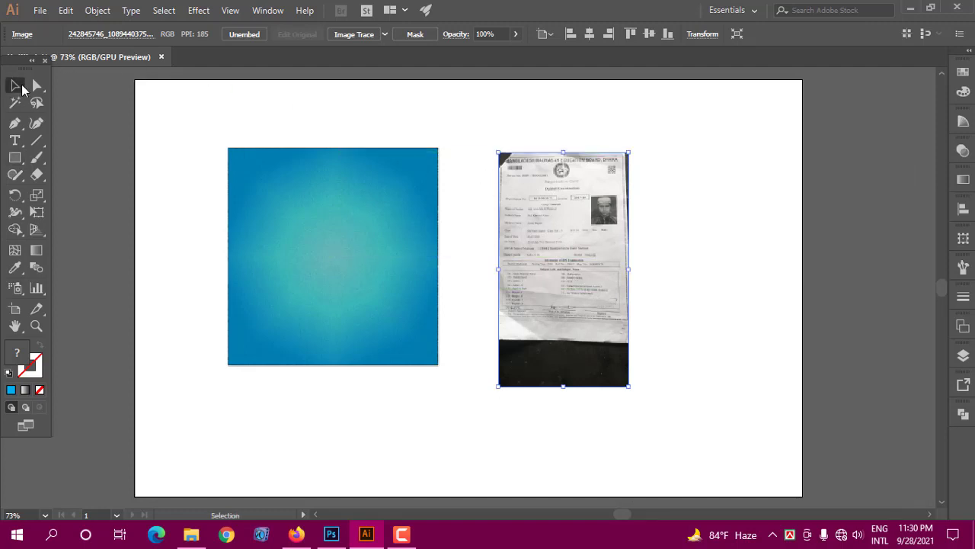
pyautogui.press('Delete')
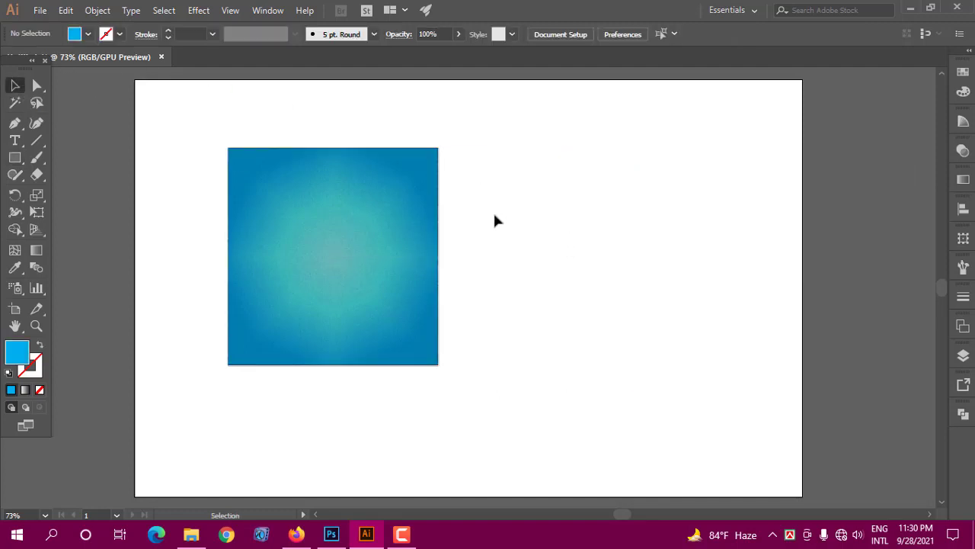
pyautogui.click(286, 245)
pyautogui.press('Delete')
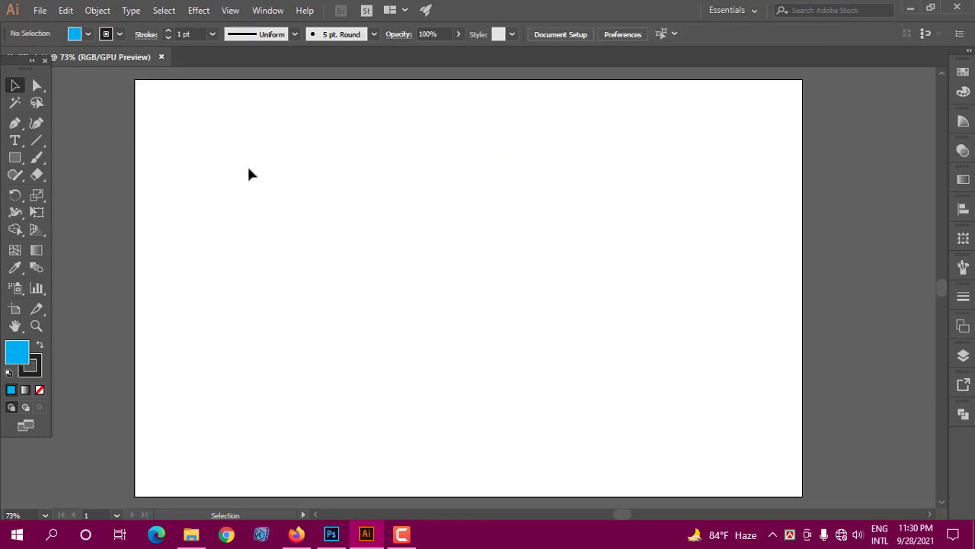
pyautogui.click(40, 9)
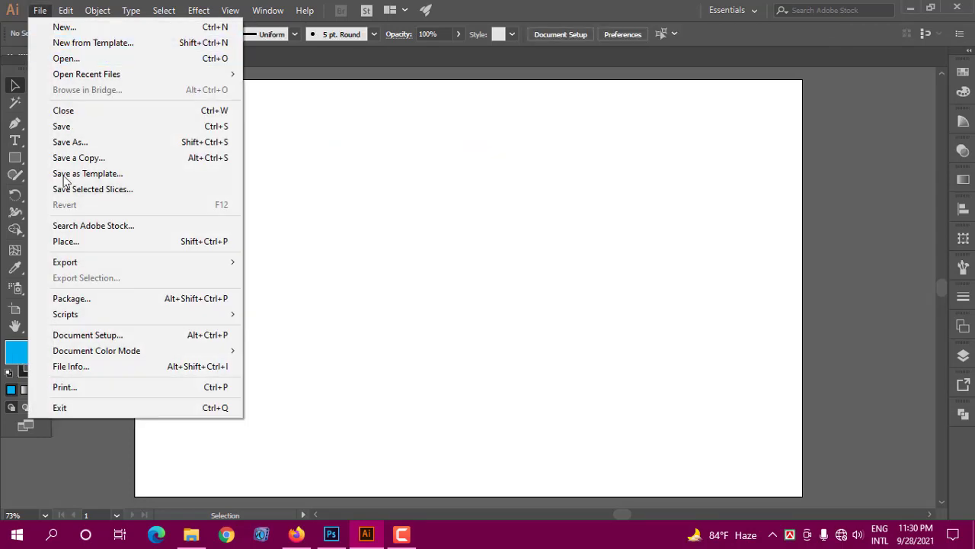
pyautogui.click(70, 241)
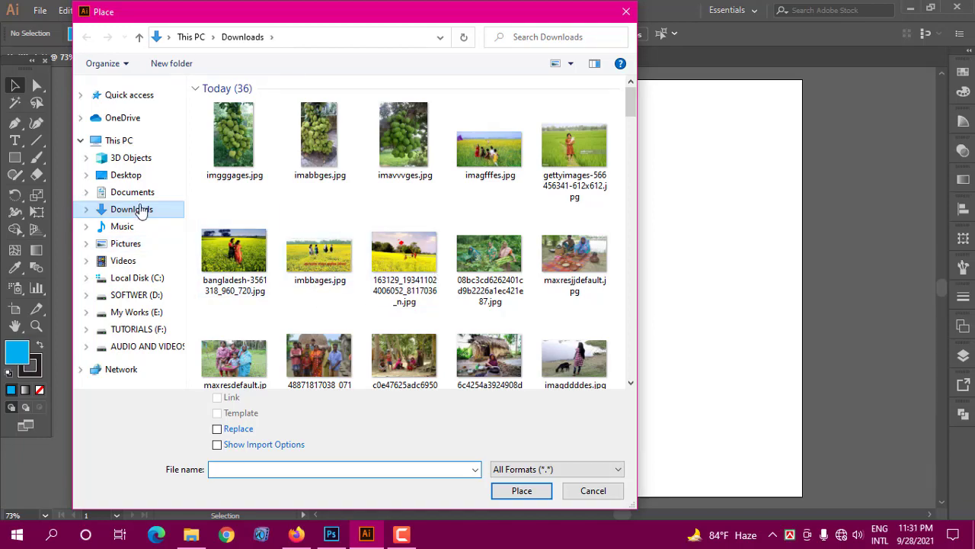
pyautogui.moveTo(632, 100); pyautogui.dragTo(623, 234)
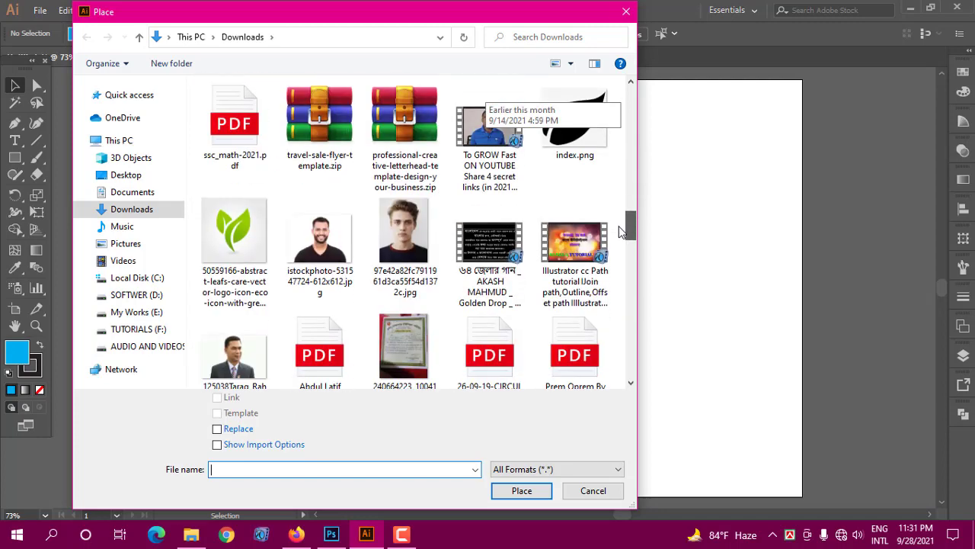
pyautogui.click(320, 243)
pyautogui.click(522, 490)
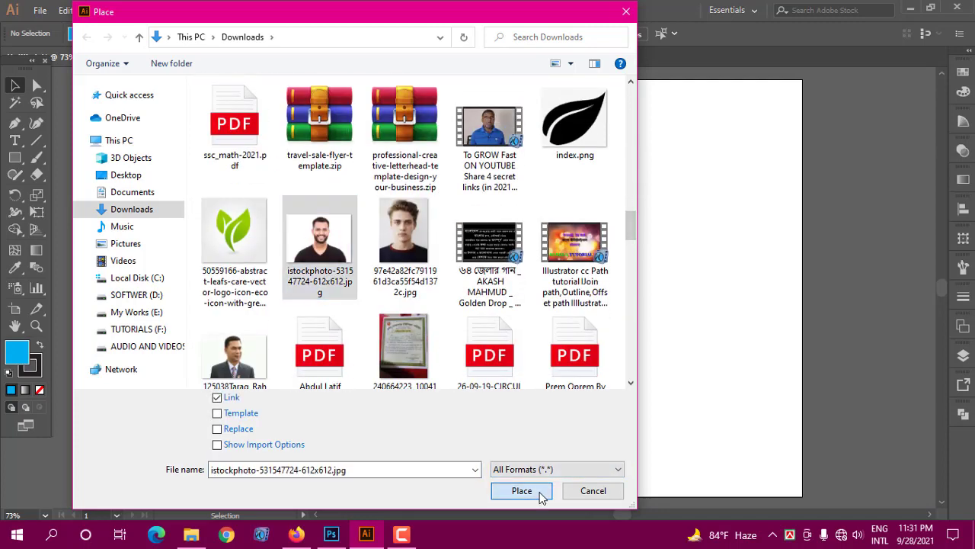
pyautogui.moveTo(467, 306); pyautogui.dragTo(526, 289)
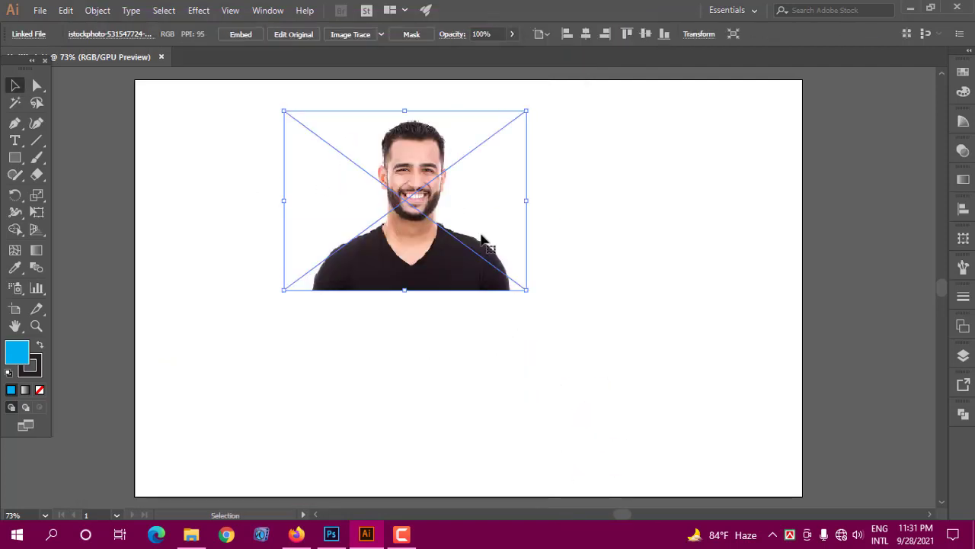
pyautogui.moveTo(399, 190); pyautogui.dragTo(399, 252)
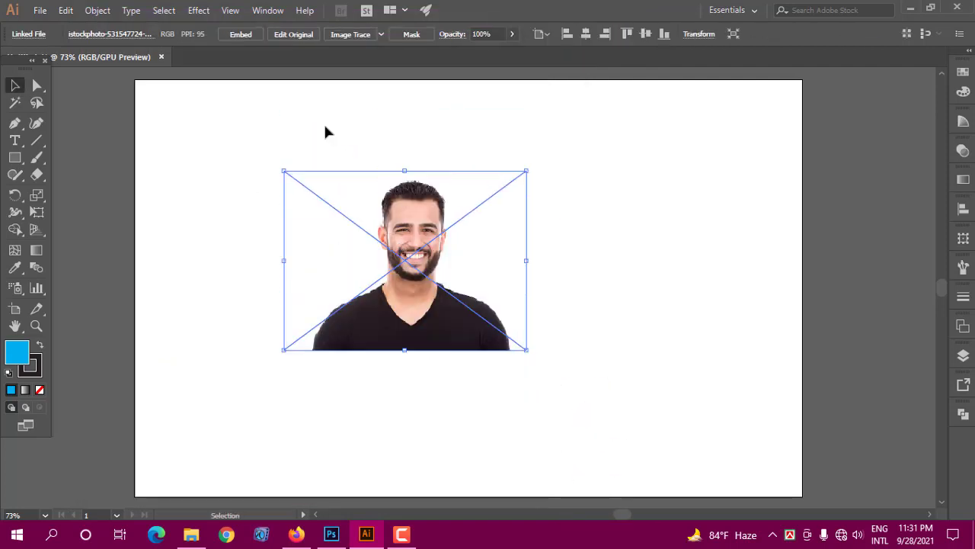
pyautogui.click(242, 35)
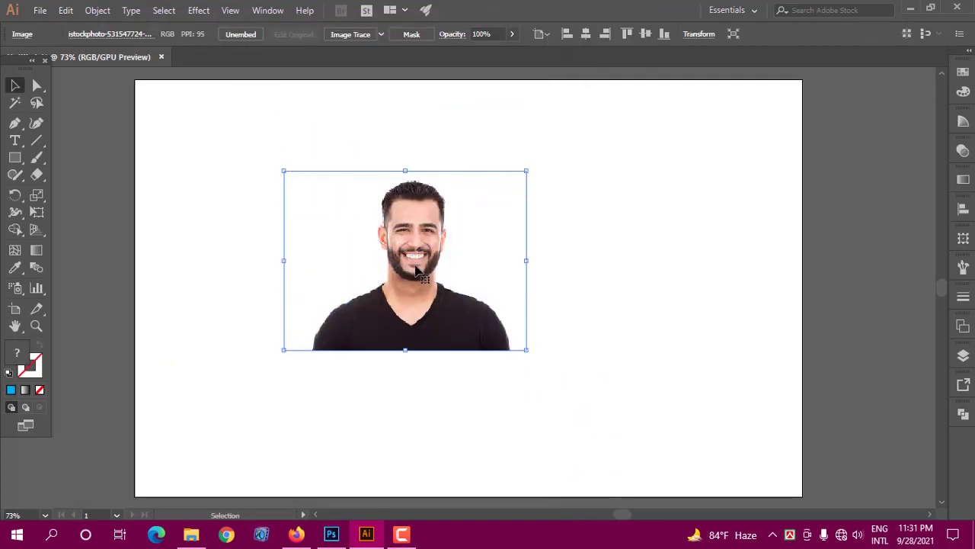
# Give the portrait a Smart Blur of Radius 0.1 and Threshold 7.7, previewed over the face.
pyautogui.click(197, 12)
pyautogui.moveTo(213, 249)
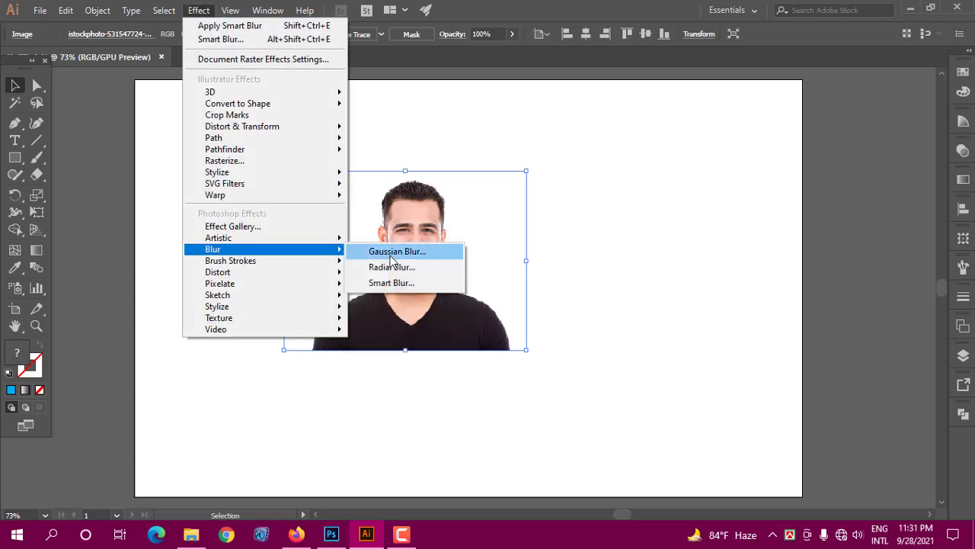
pyautogui.click(390, 283)
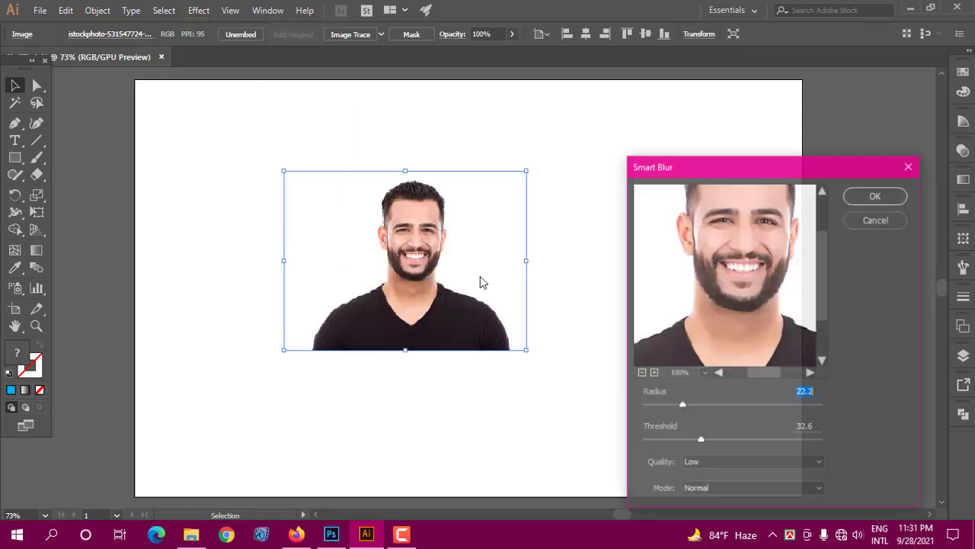
pyautogui.moveTo(757, 253); pyautogui.dragTo(755, 271)
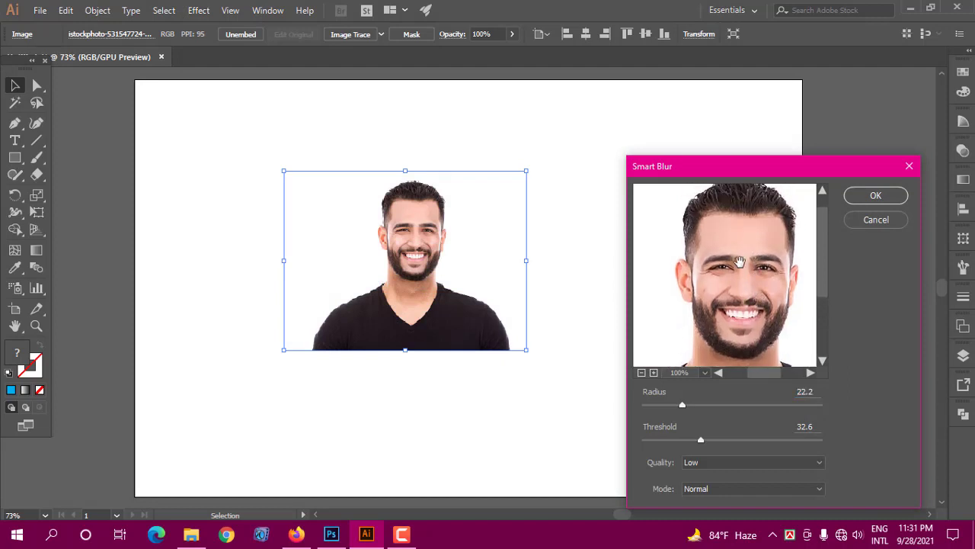
pyautogui.moveTo(762, 202); pyautogui.dragTo(753, 226)
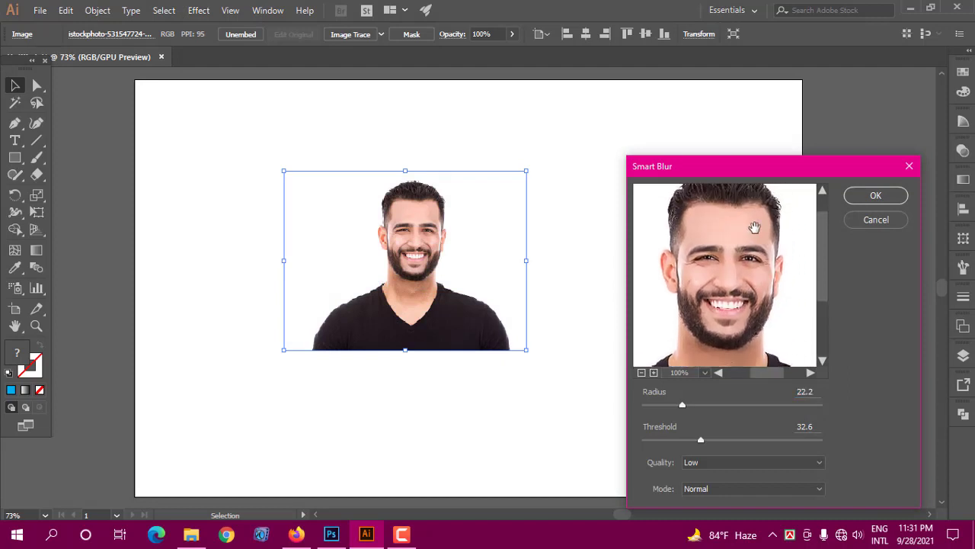
pyautogui.moveTo(766, 171); pyautogui.dragTo(696, 93)
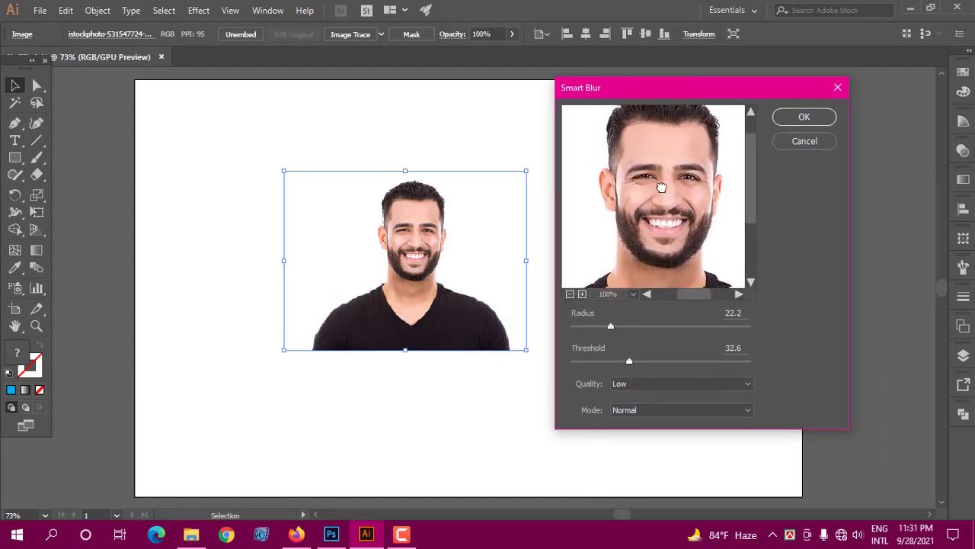
pyautogui.moveTo(649, 195); pyautogui.dragTo(661, 186)
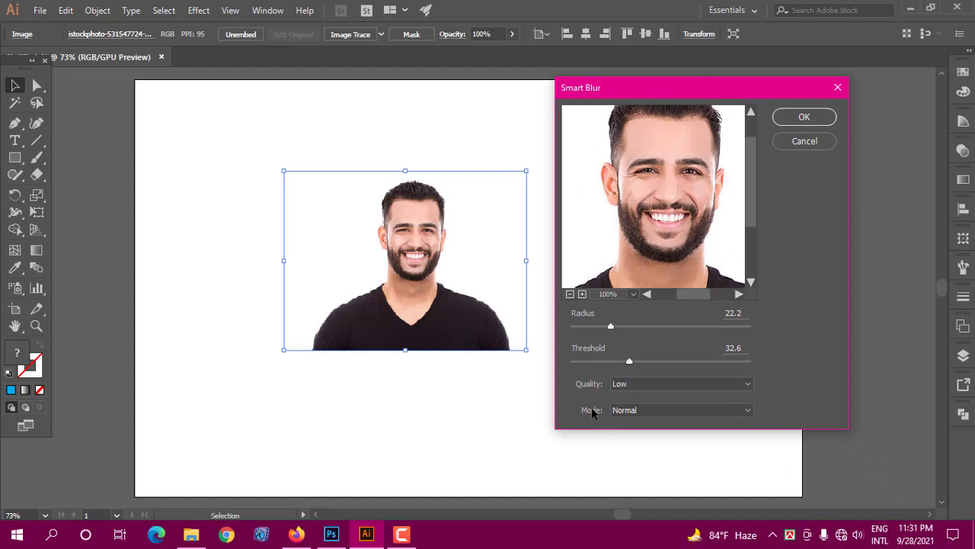
pyautogui.moveTo(630, 239)
pyautogui.mouseDown()
pyautogui.moveTo(662, 185)
pyautogui.moveTo(647, 203)
pyautogui.mouseUp()
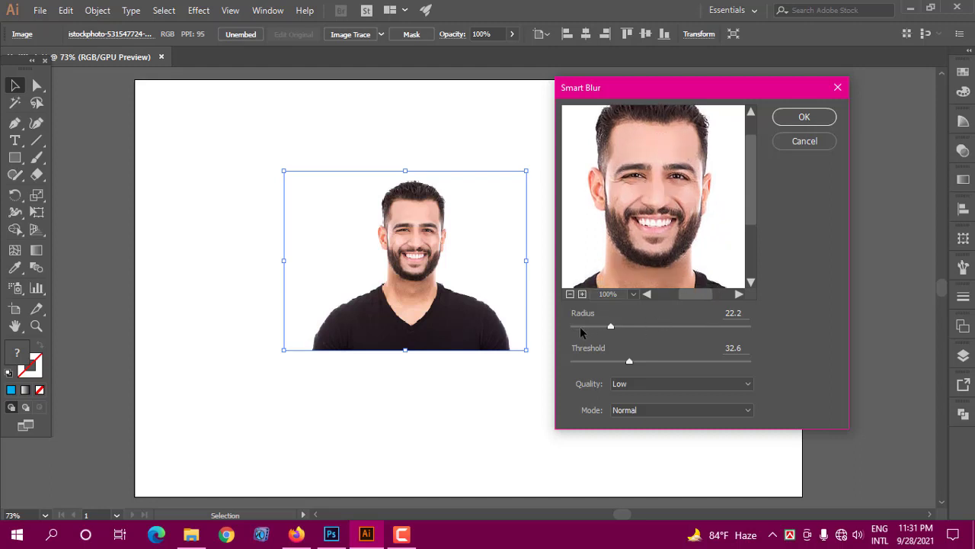
pyautogui.moveTo(576, 324); pyautogui.dragTo(563, 325)
pyautogui.moveTo(595, 360); pyautogui.dragTo(581, 361)
pyautogui.click(806, 118)
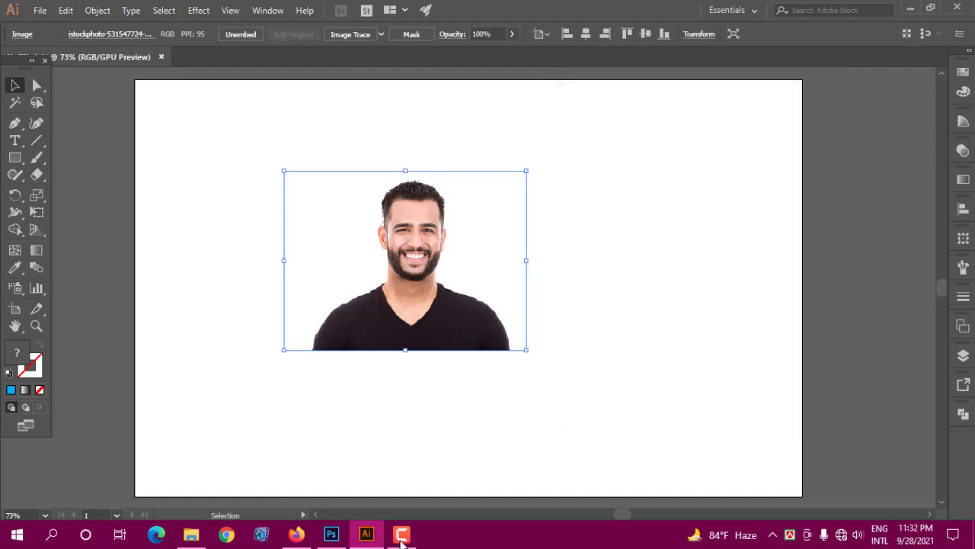
# Marquee-select the portrait photo and delete it, leaving a blank artboard.
pyautogui.click(196, 12)
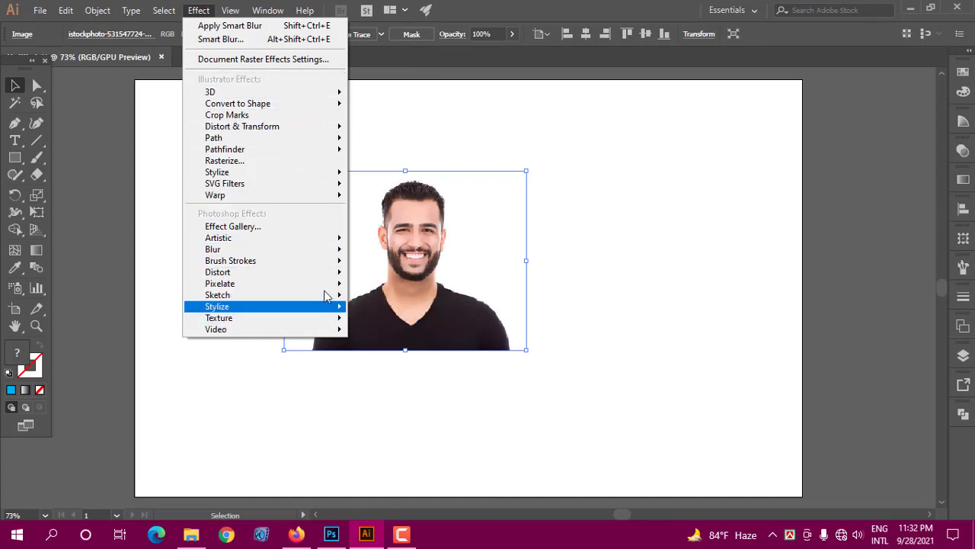
pyautogui.click(426, 263)
pyautogui.moveTo(265, 145); pyautogui.dragTo(531, 402)
pyautogui.press('Delete')
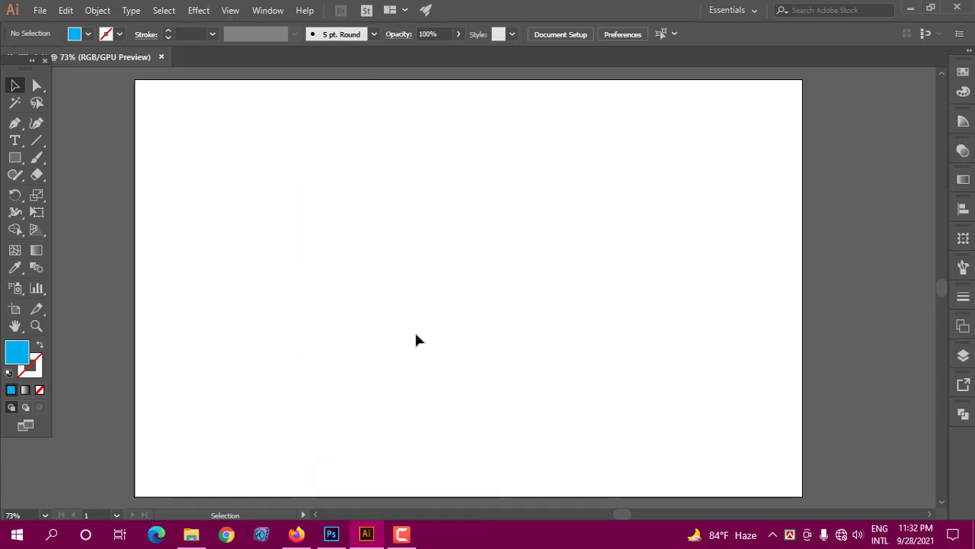
pyautogui.scroll(1, 416, 340)
pyautogui.scroll(-1, 416, 339)
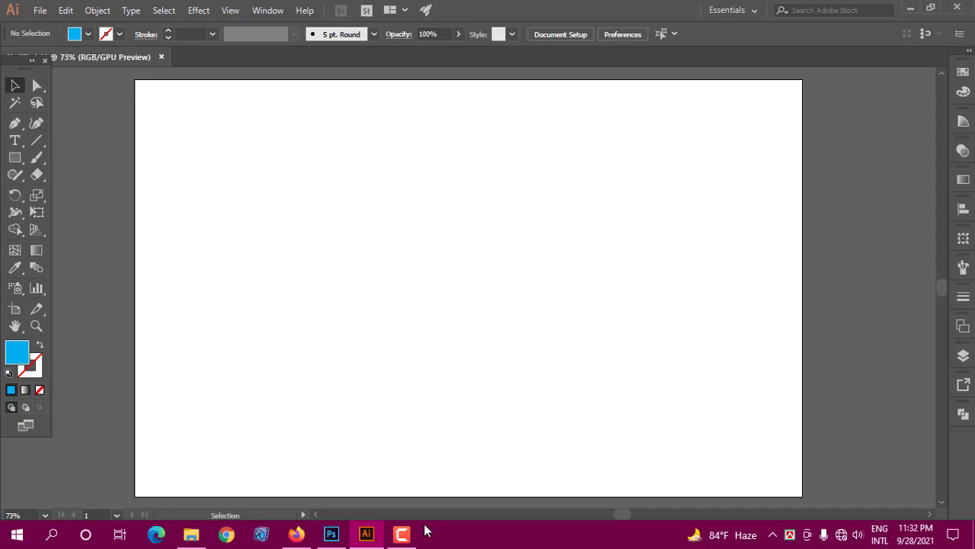